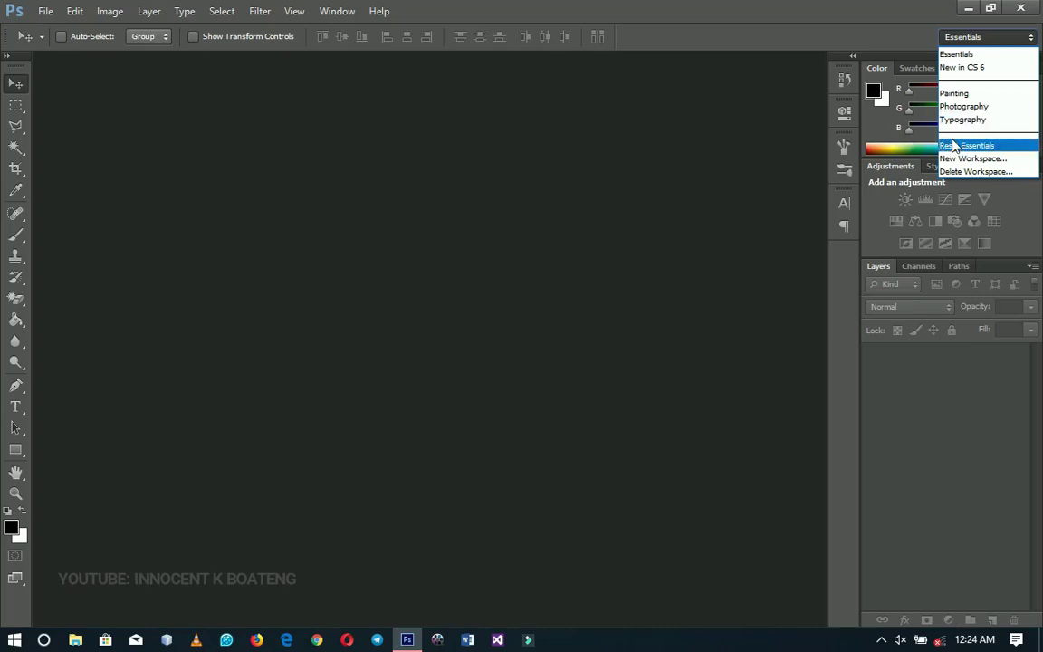
Switch the workspace to Photography, then to New in CS 6
left_click(968, 55)
left_click(973, 38)
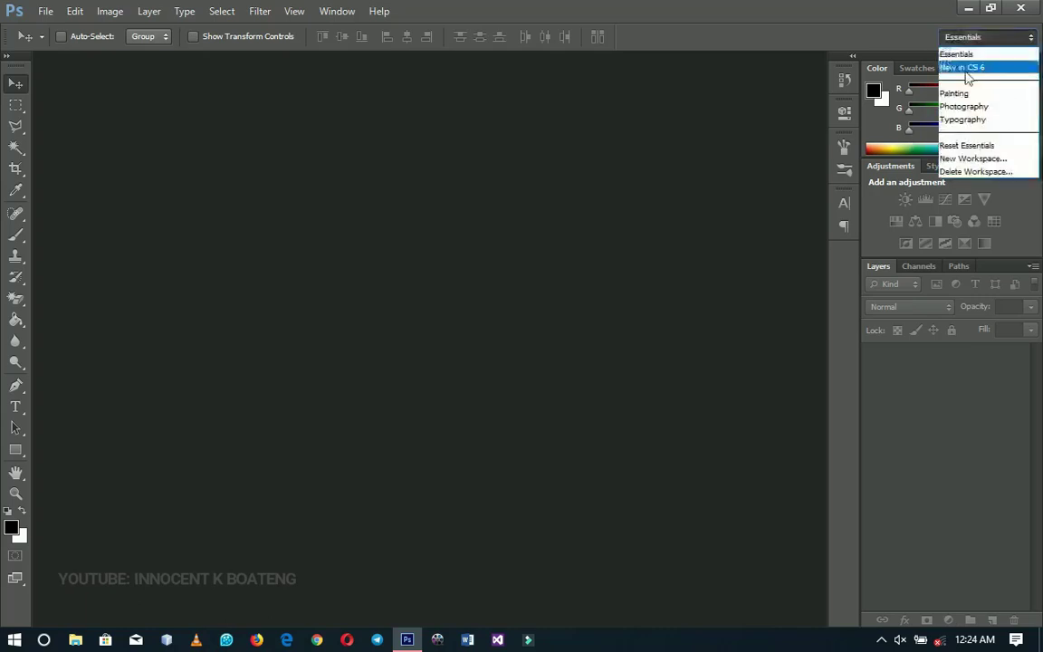
left_click(965, 107)
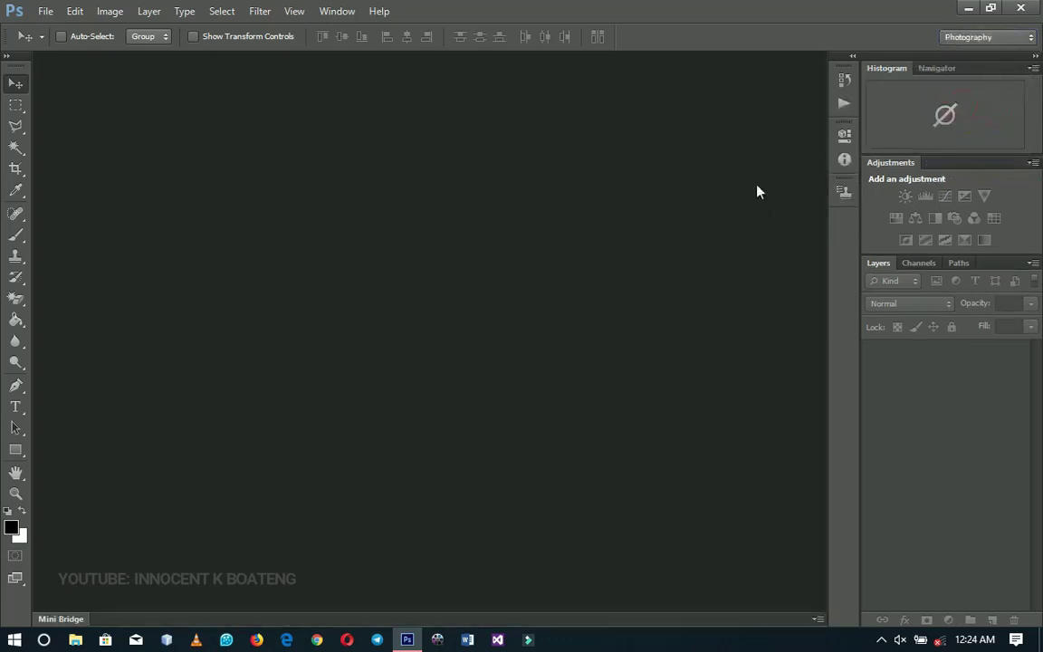
left_click(977, 37)
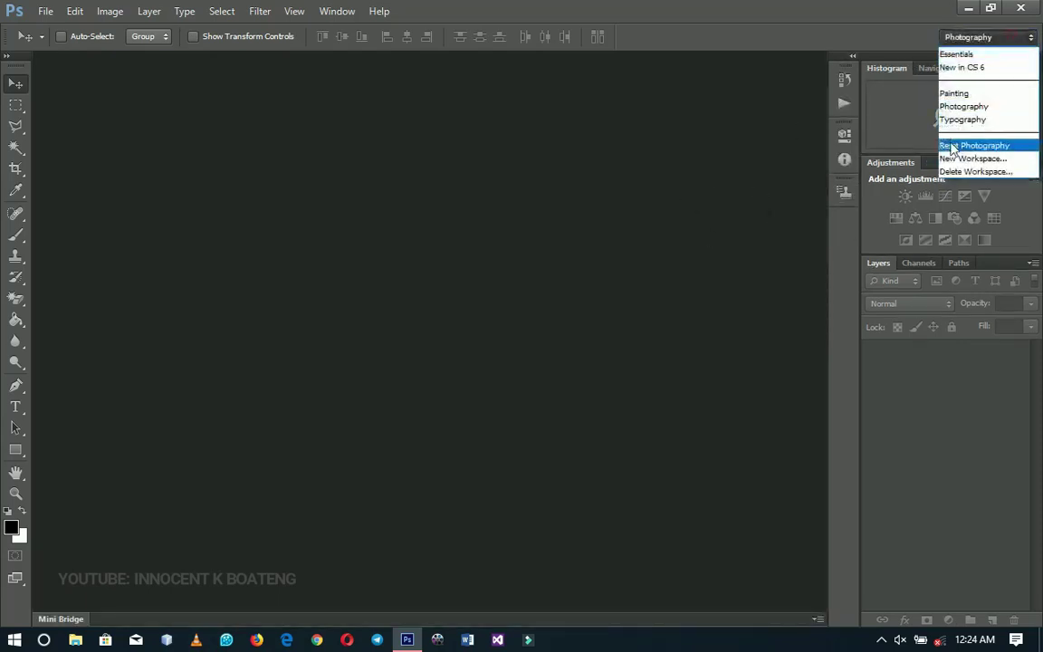
left_click(961, 67)
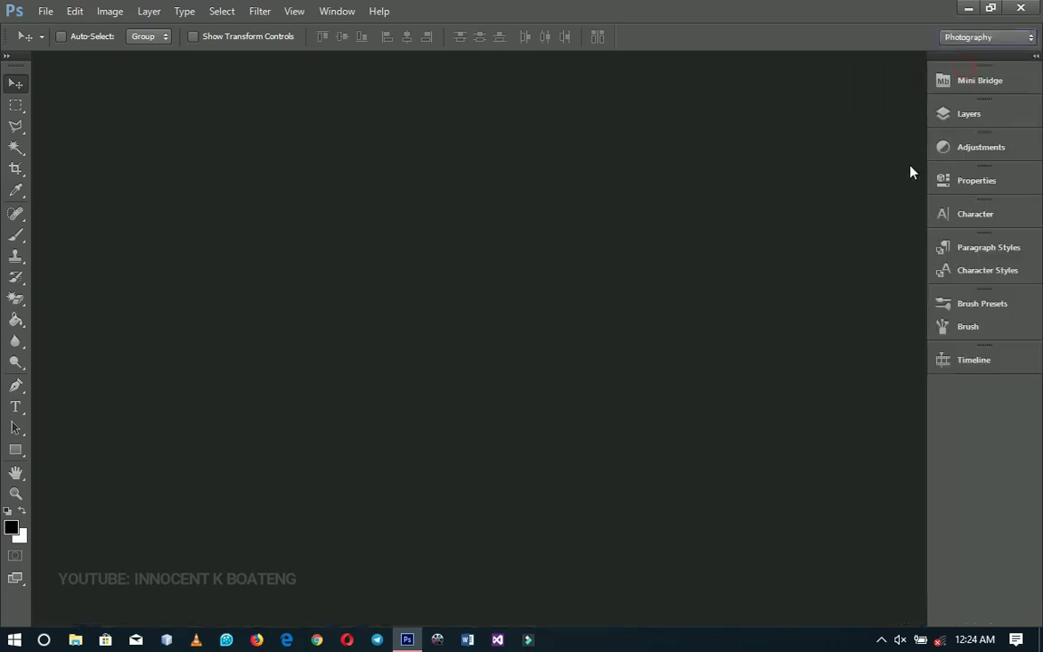
Switch the workspace to Essentials, then to Painting
left_click(974, 38)
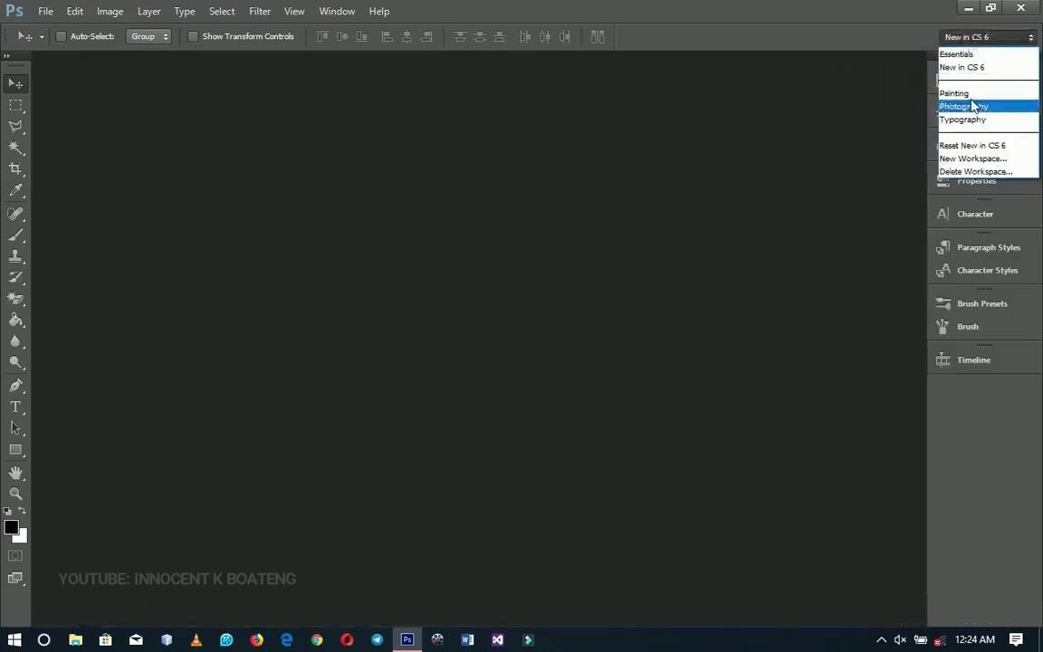
left_click(976, 55)
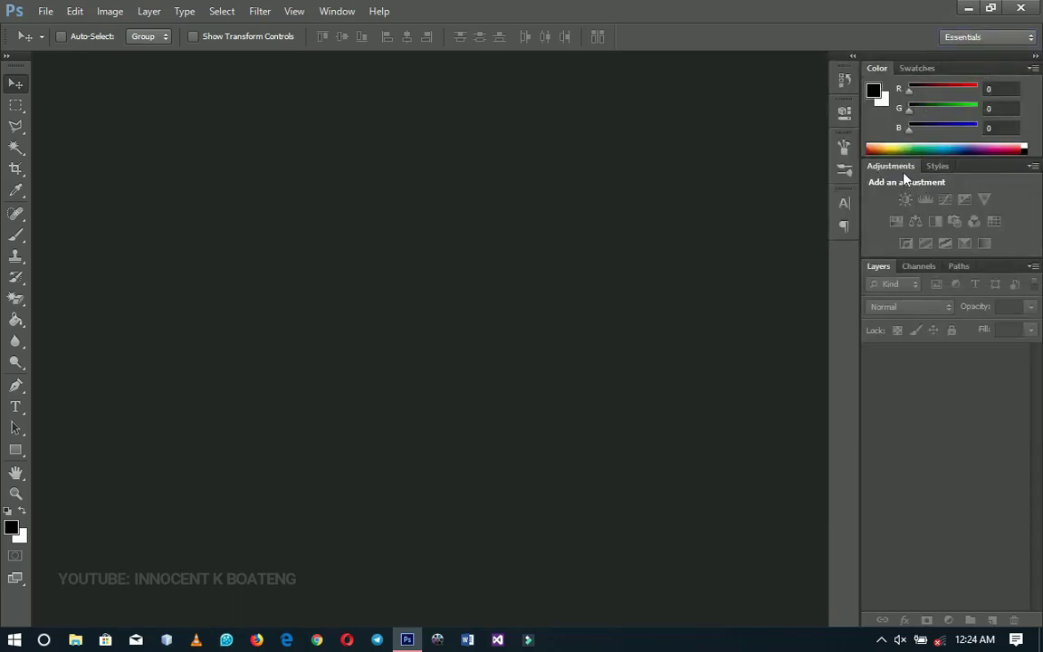
left_click(987, 40)
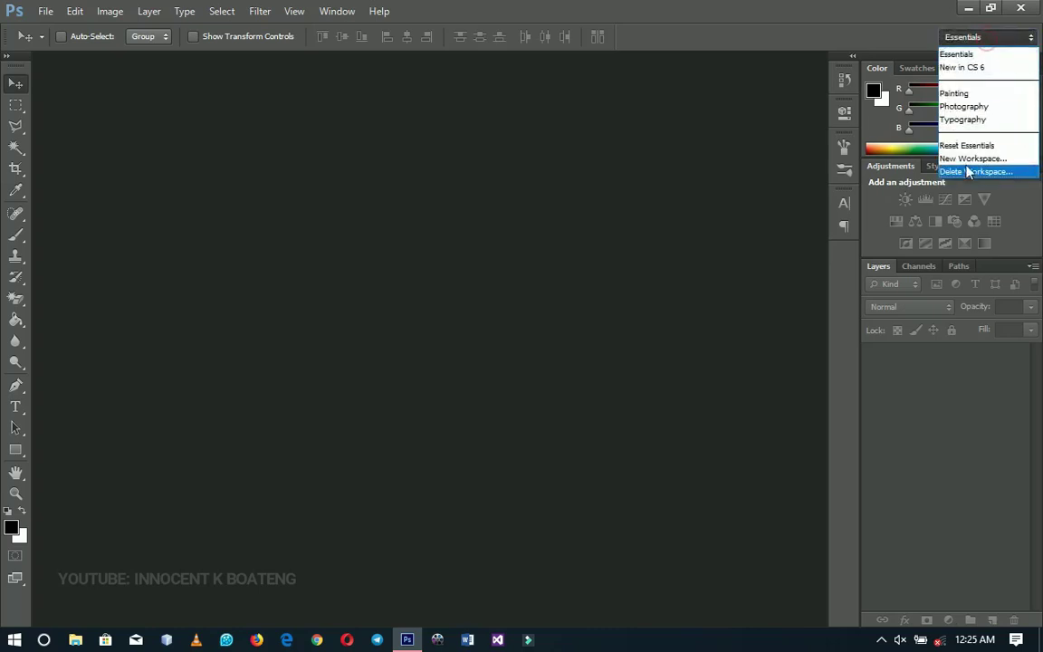
left_click(960, 93)
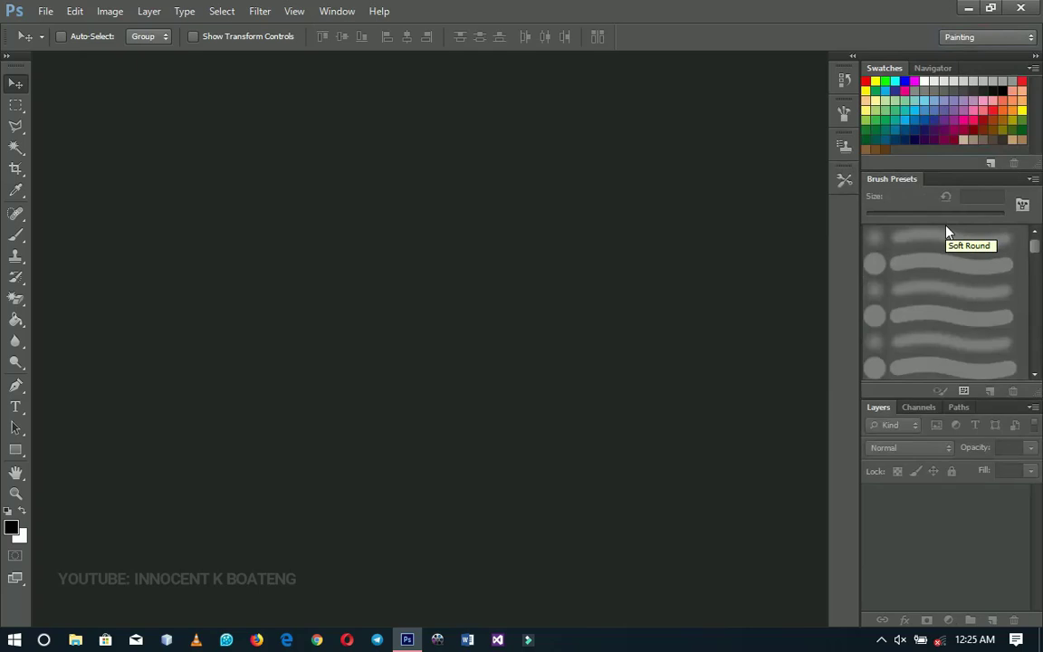
Return to the Essentials workspace and reset it to its original layout
left_click(988, 39)
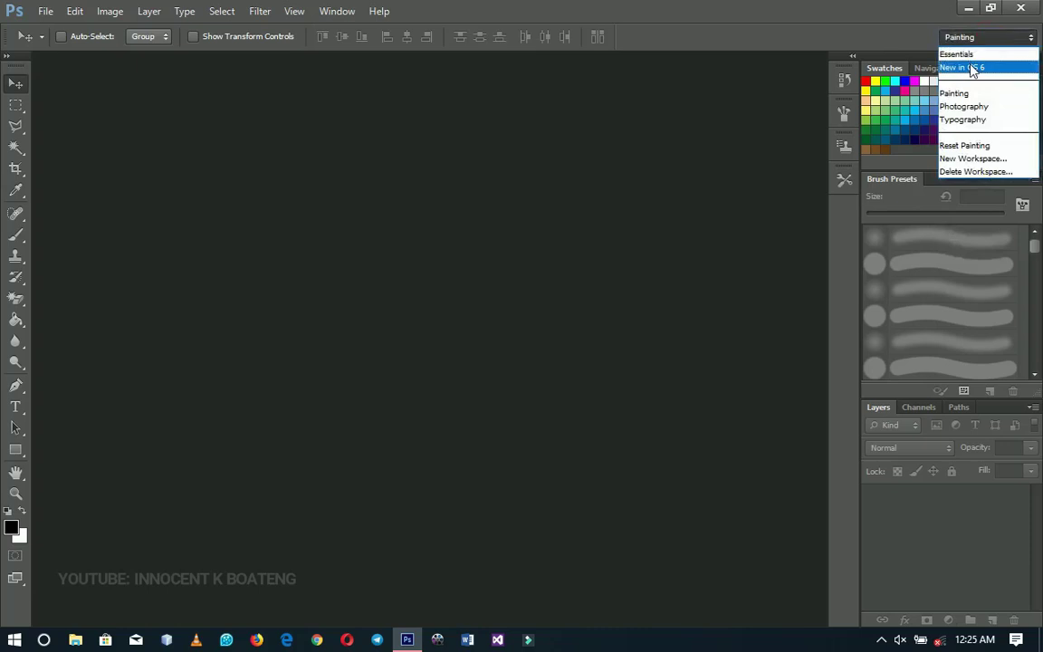
left_click(957, 55)
left_click(973, 41)
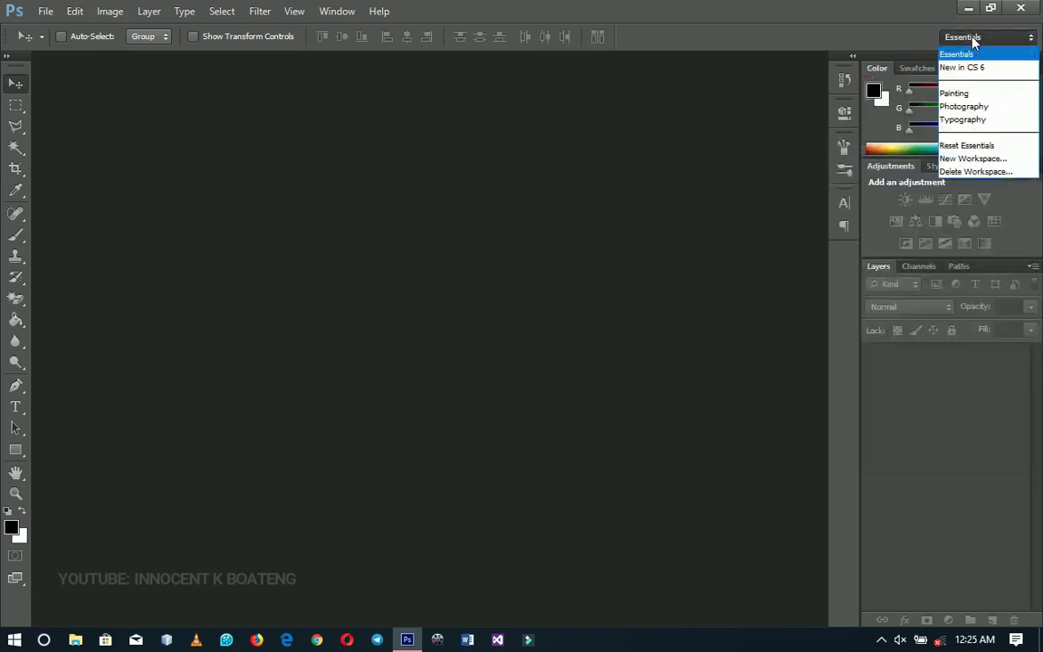
left_click(966, 144)
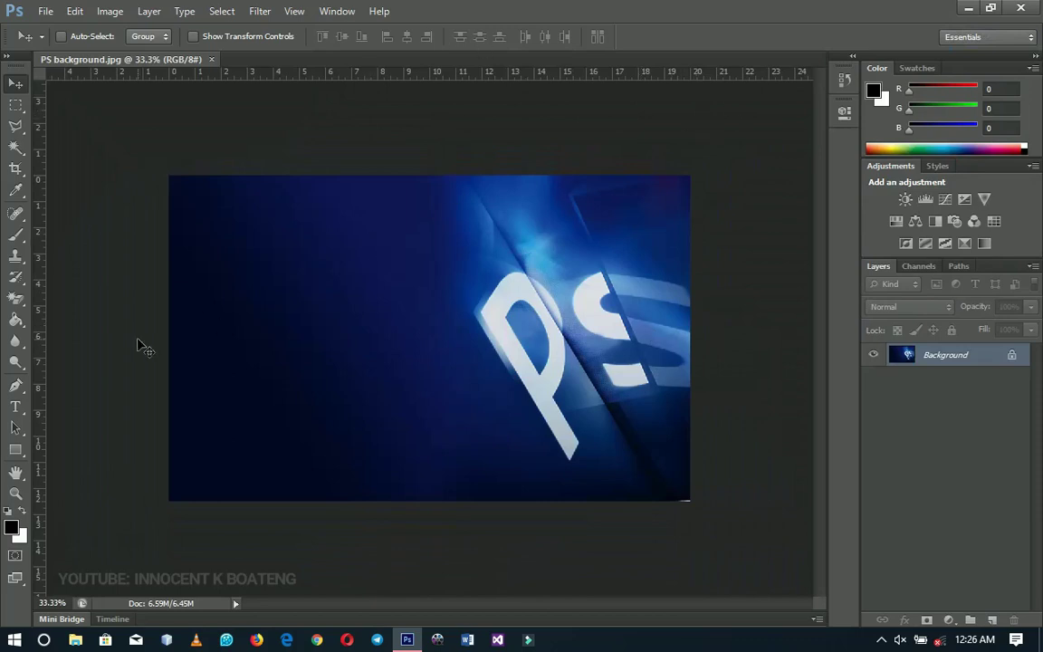
Change the color of the area surrounding the image to Light Gray, then to Medium Gray
right_click(109, 326)
left_click(98, 215)
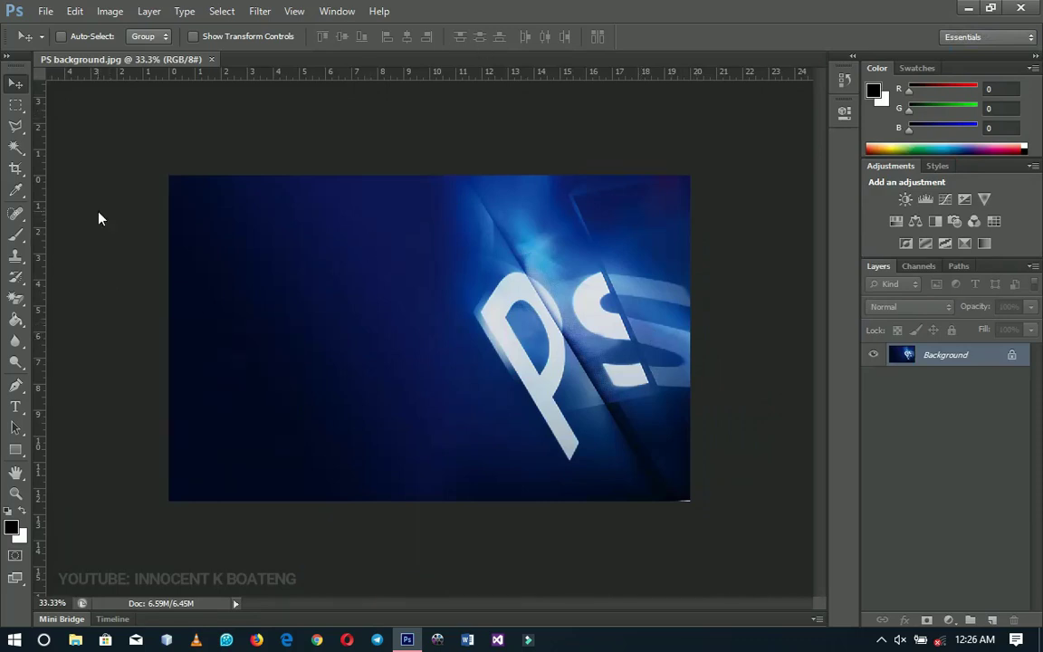
right_click(89, 323)
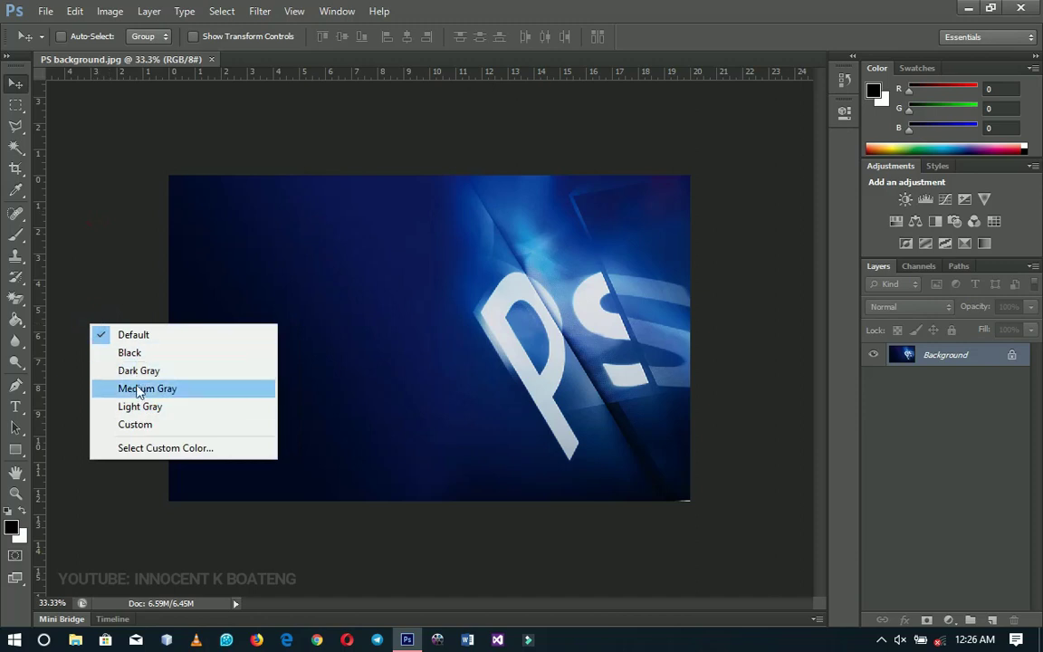
left_click(138, 409)
right_click(124, 365)
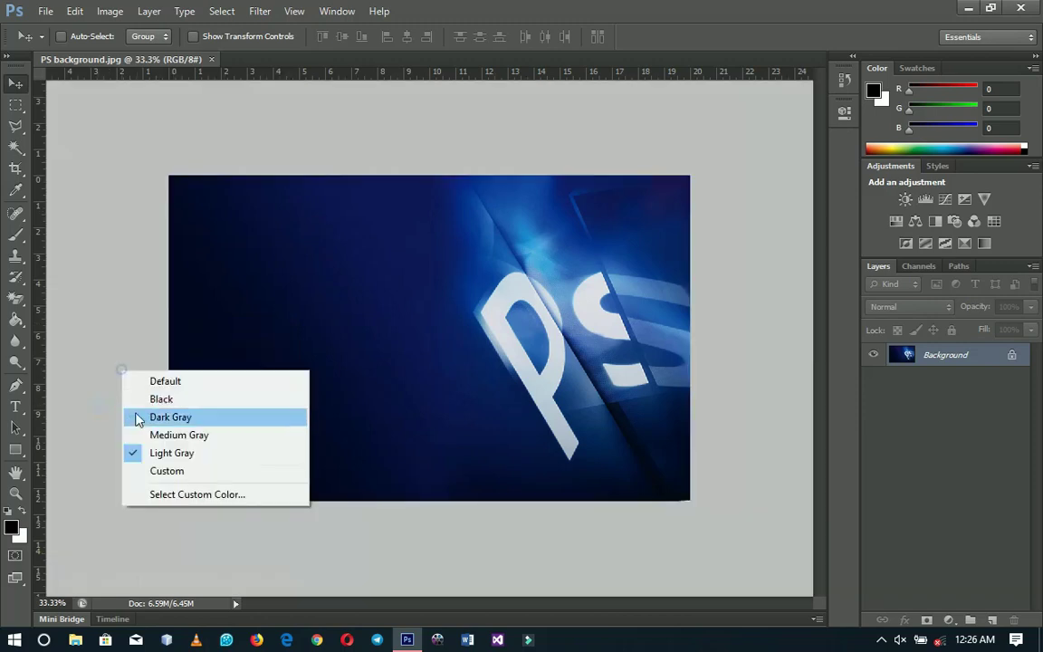
left_click(150, 433)
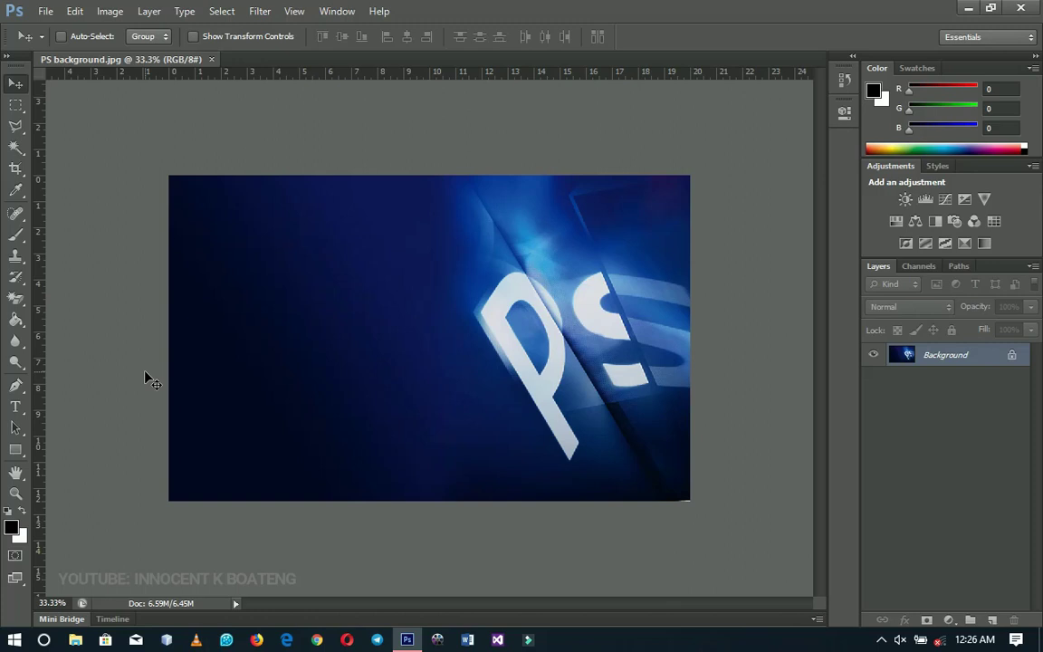
Set the foreground color to a bright cyan, 00deff
left_click(11, 526)
left_click(896, 496)
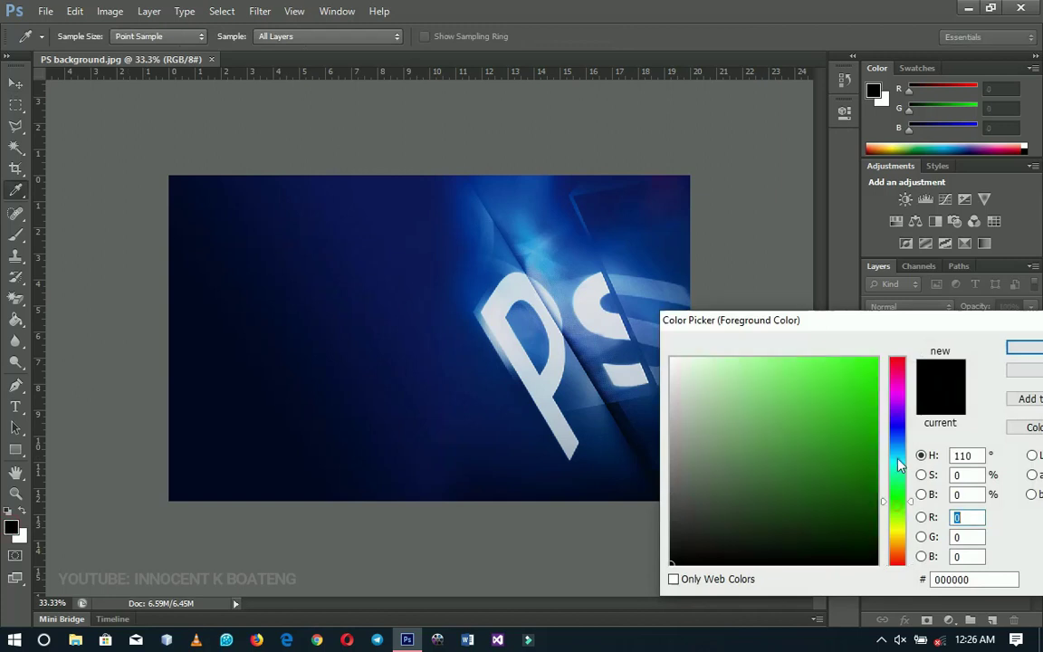
left_click(896, 455)
left_click(861, 427)
left_click(876, 358)
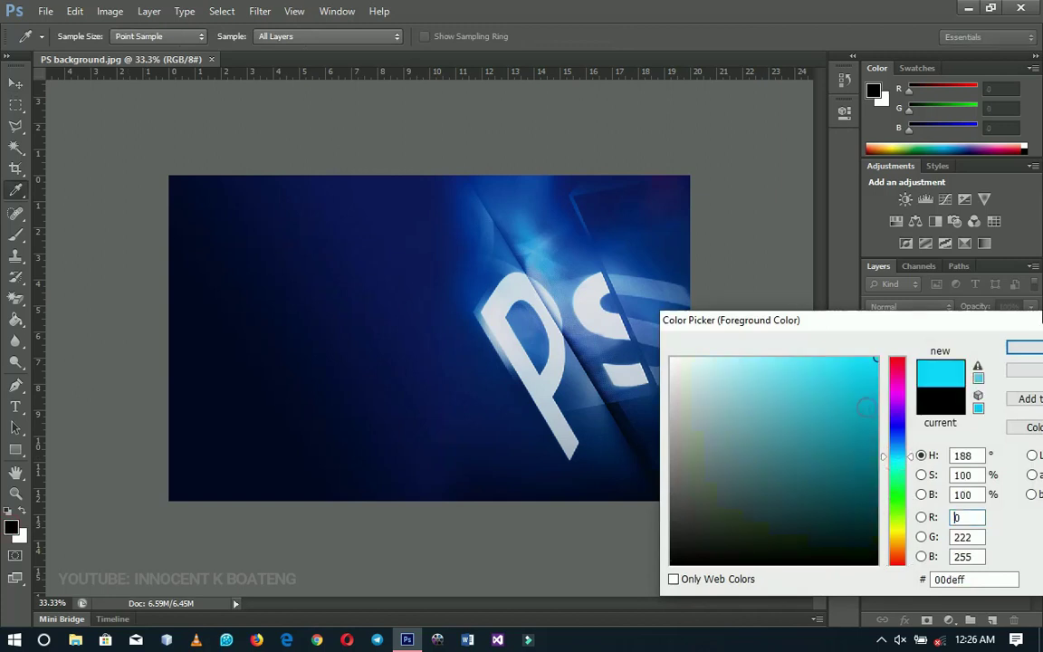
left_click(1024, 347)
Fill the area surrounding the image with the cyan foreground color using the Paint Bucket Tool
left_click(13, 324)
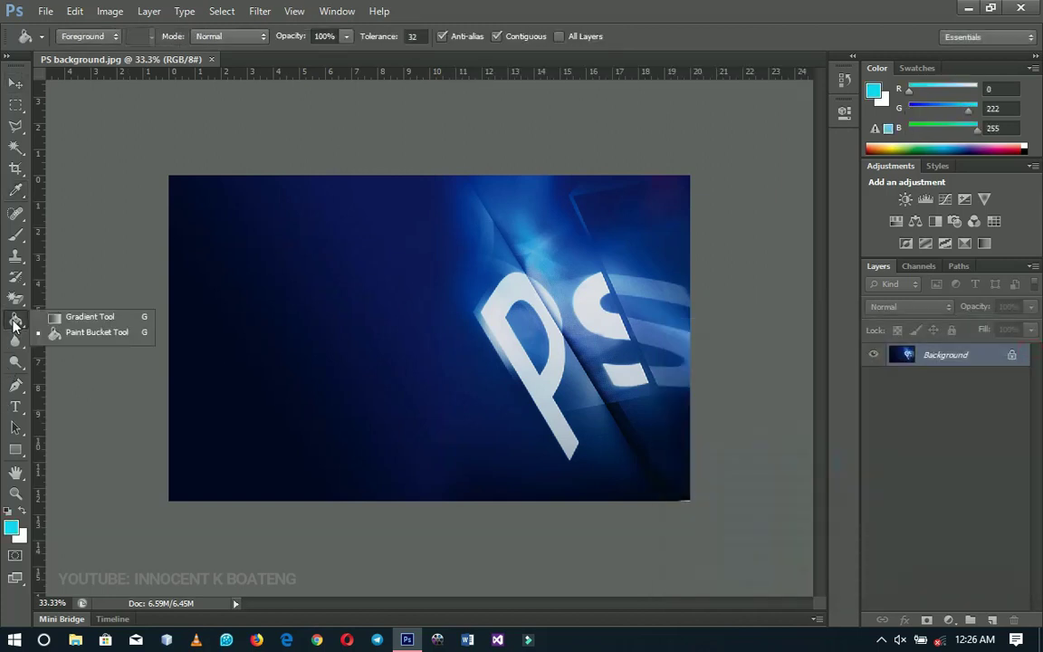
left_click(83, 334)
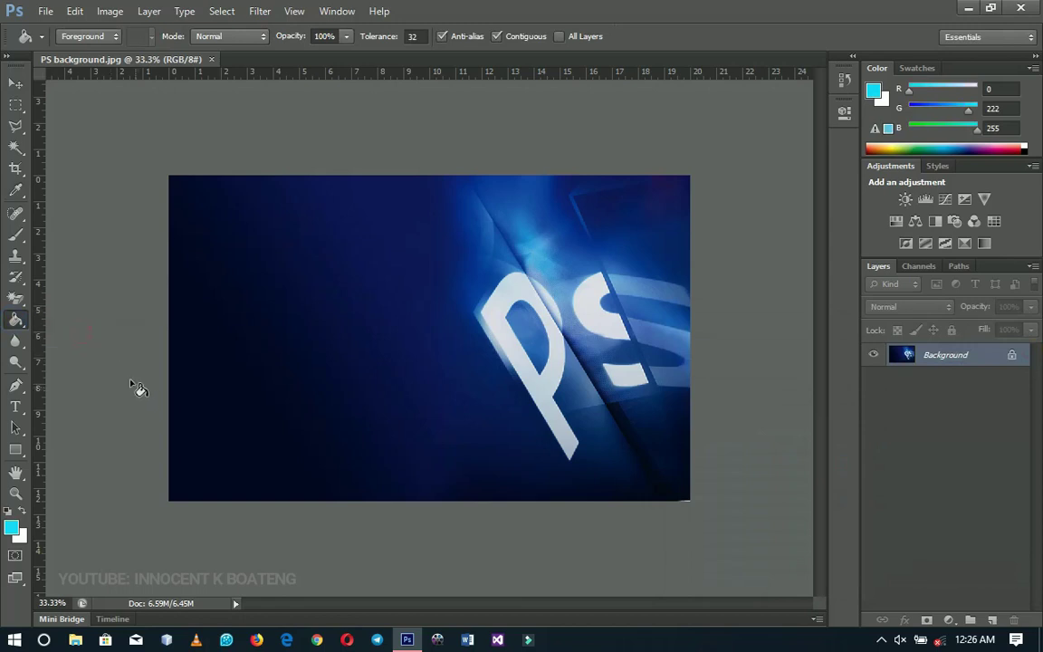
left_click(106, 261, "shift")
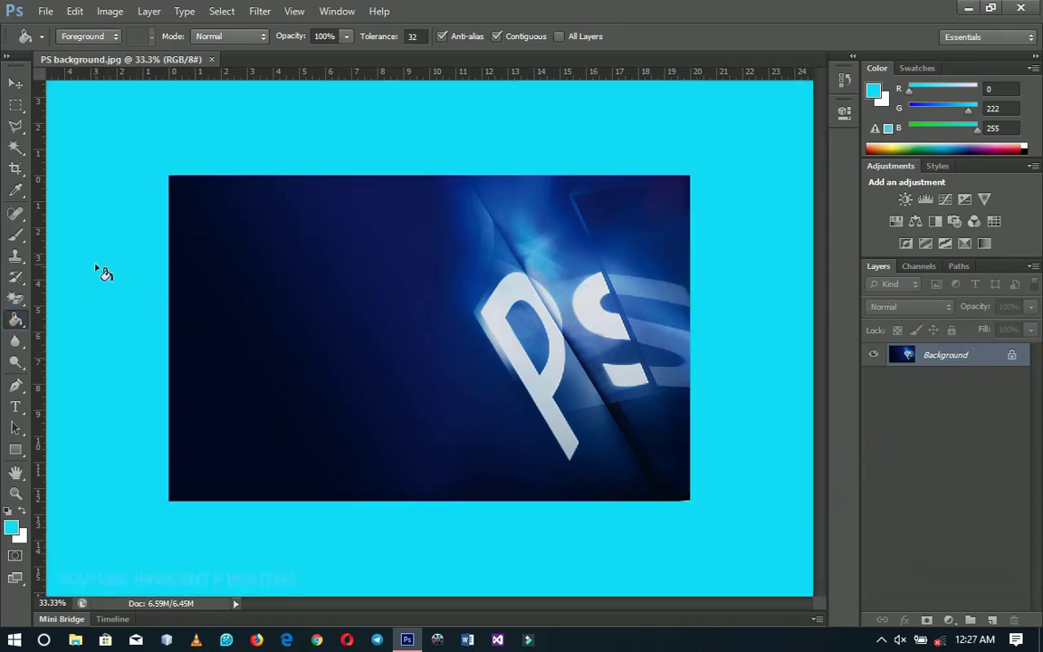
Set the foreground color to orange, ff4800
left_click(11, 527)
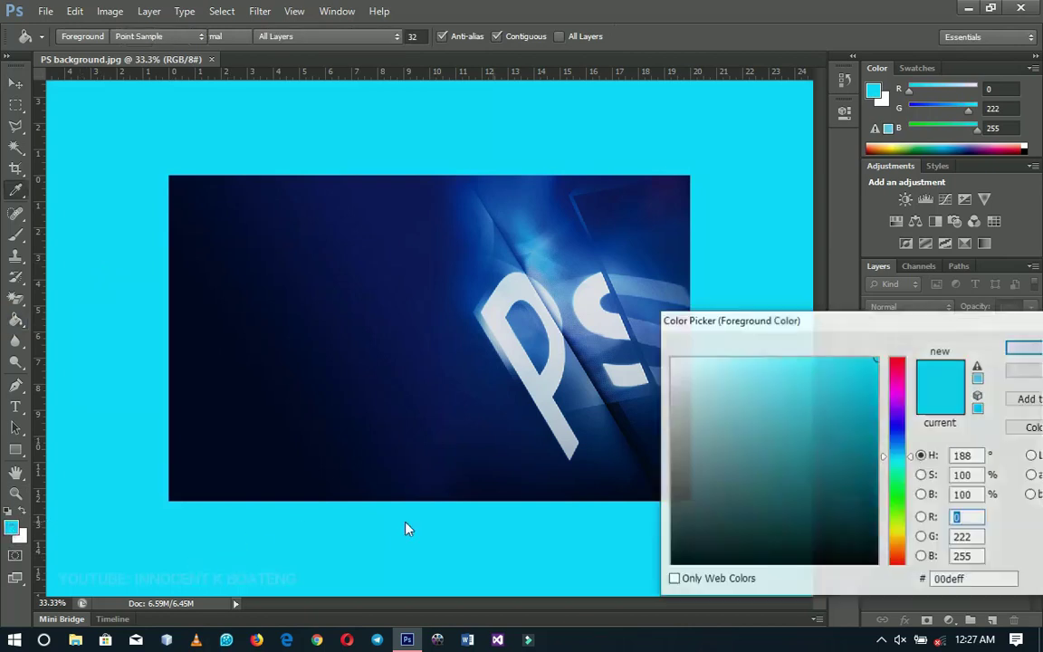
left_click(903, 558)
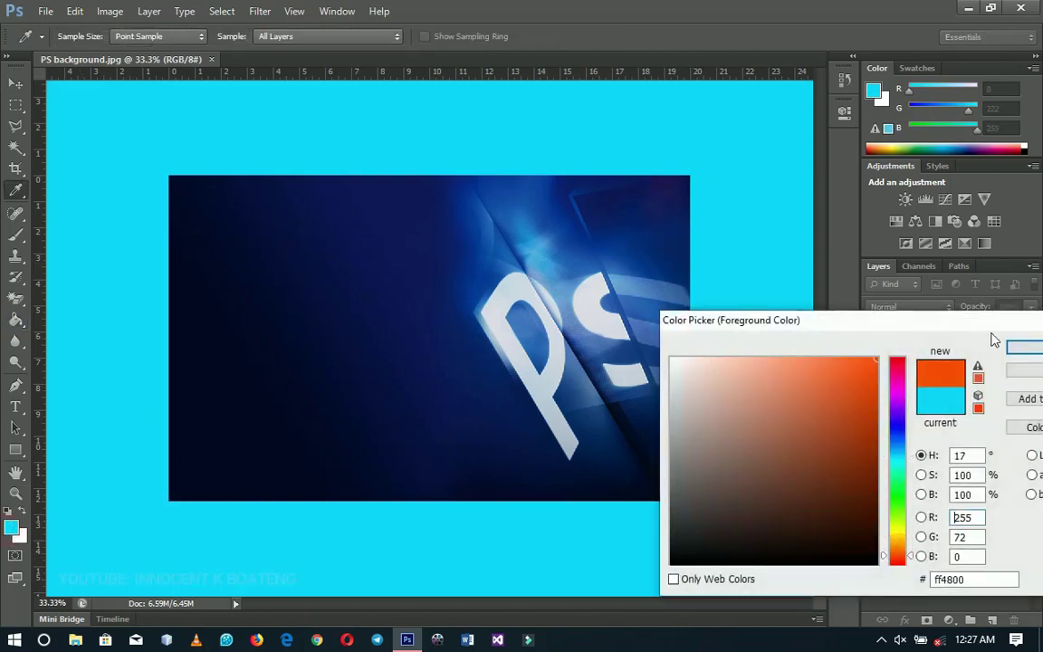
left_click(1023, 369)
Fill the area surrounding the image with the orange foreground color using the Paint Bucket Tool, then restore its Default color
right_click(16, 319)
left_click(77, 335)
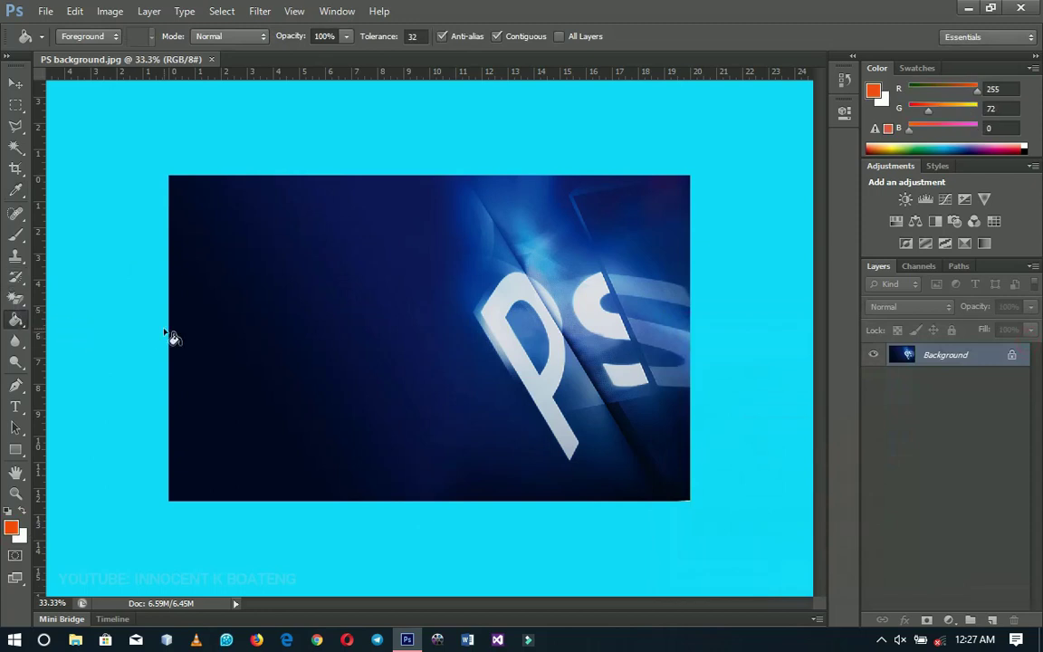
left_click(101, 281)
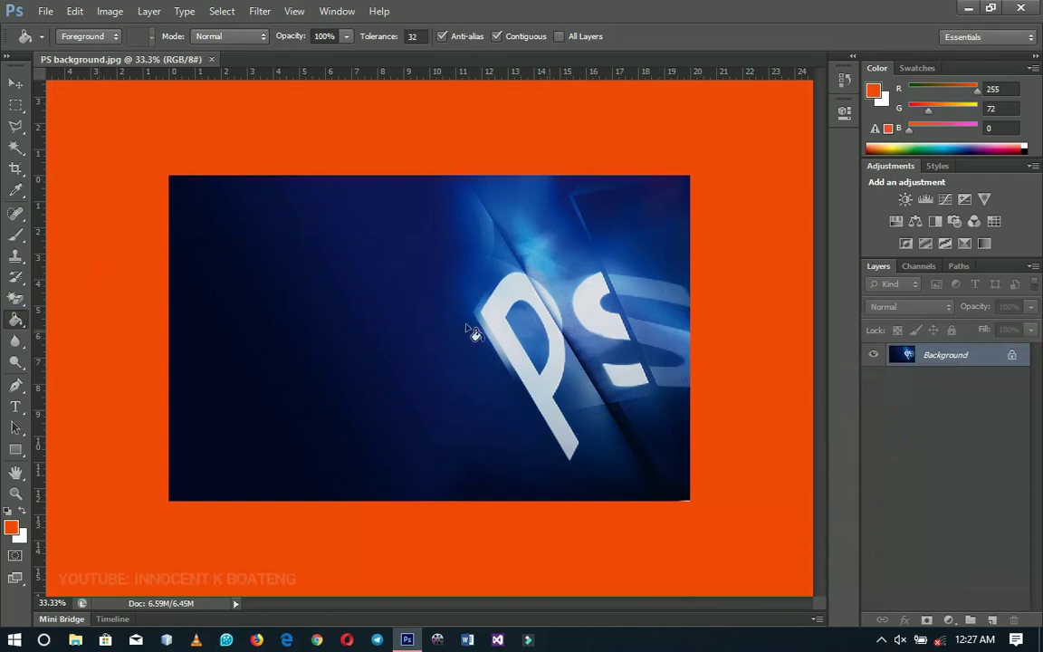
right_click(126, 317)
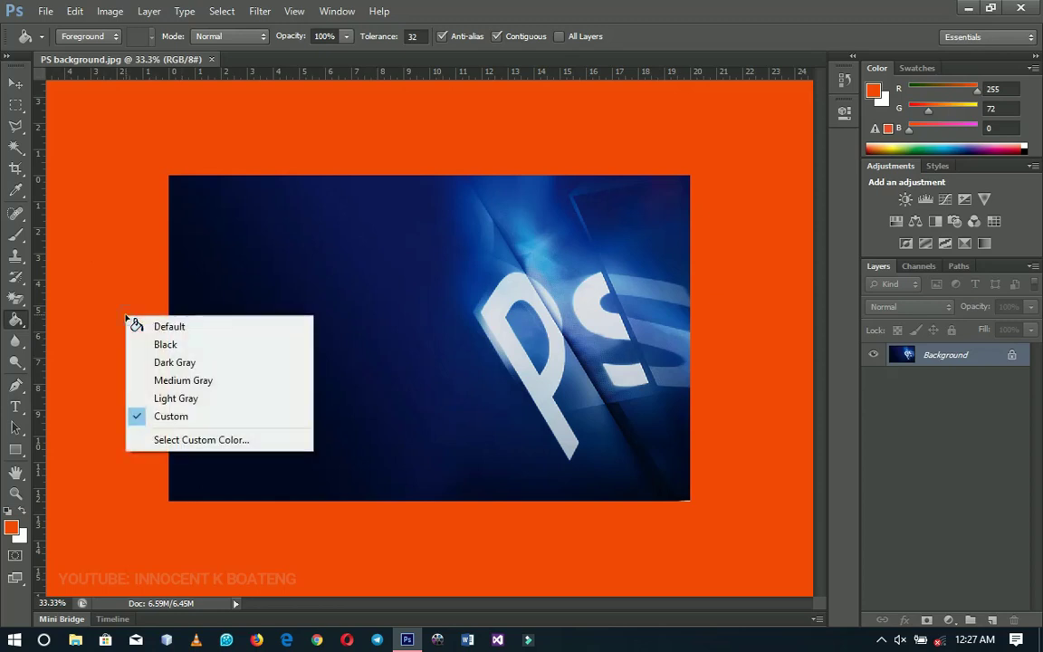
left_click(168, 327)
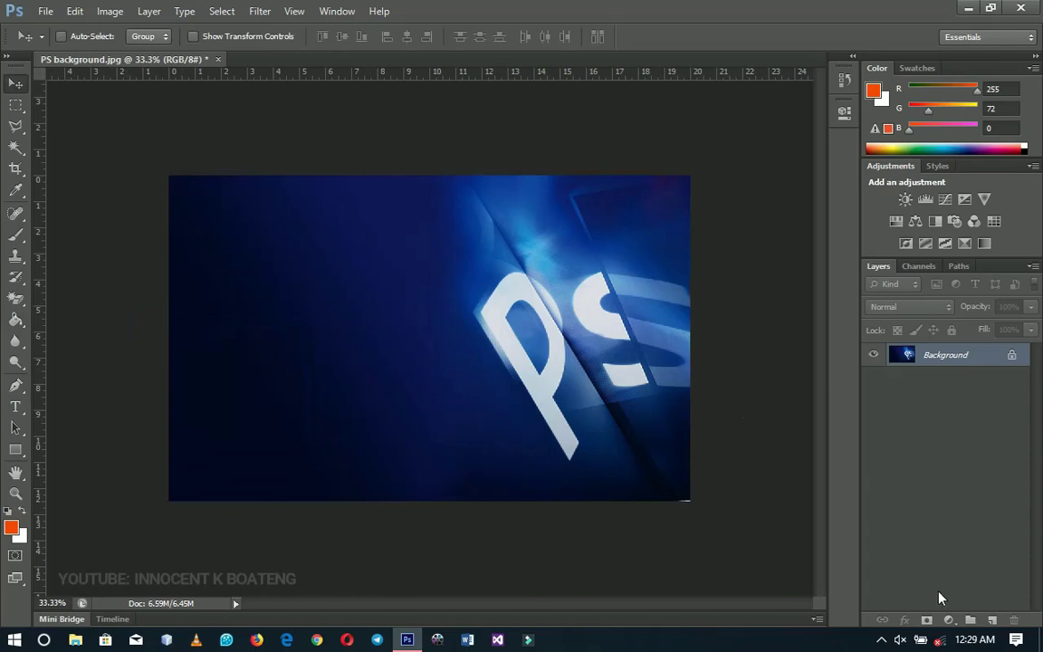
Add a gradient fill layer above the background using the dark red to crimson preset, Linear style at 90°
left_click(949, 620)
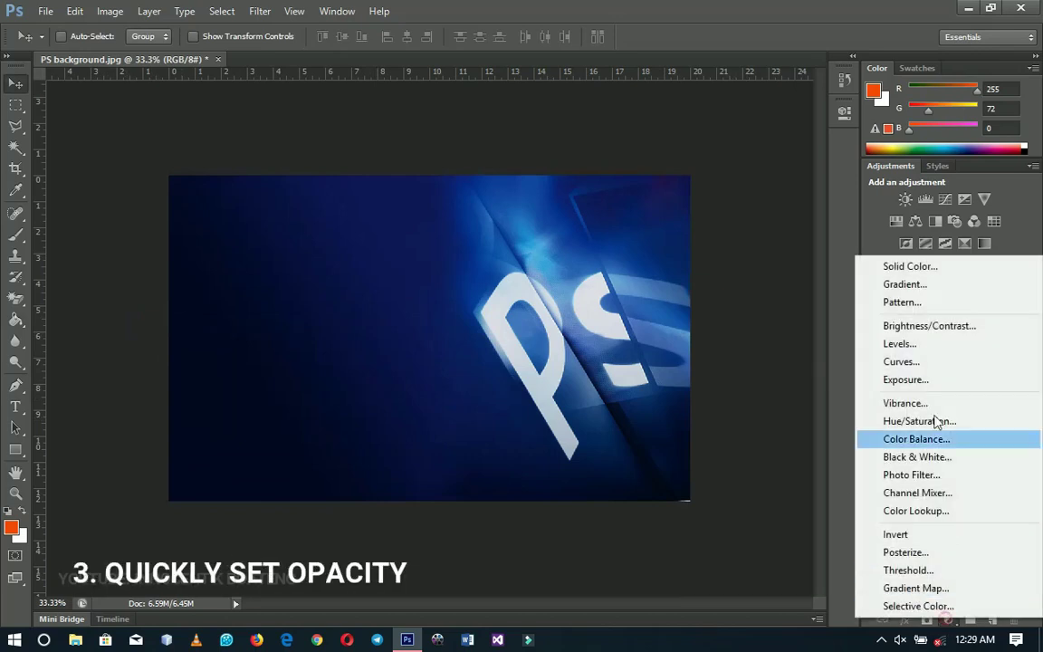
left_click(910, 284)
left_click(675, 195)
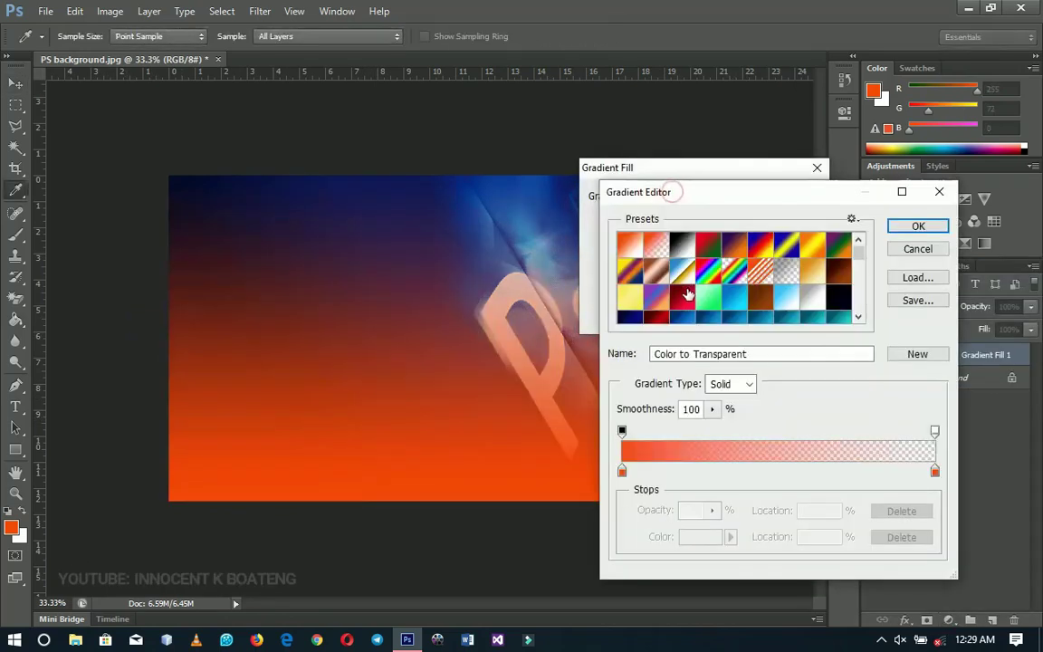
left_click(628, 283)
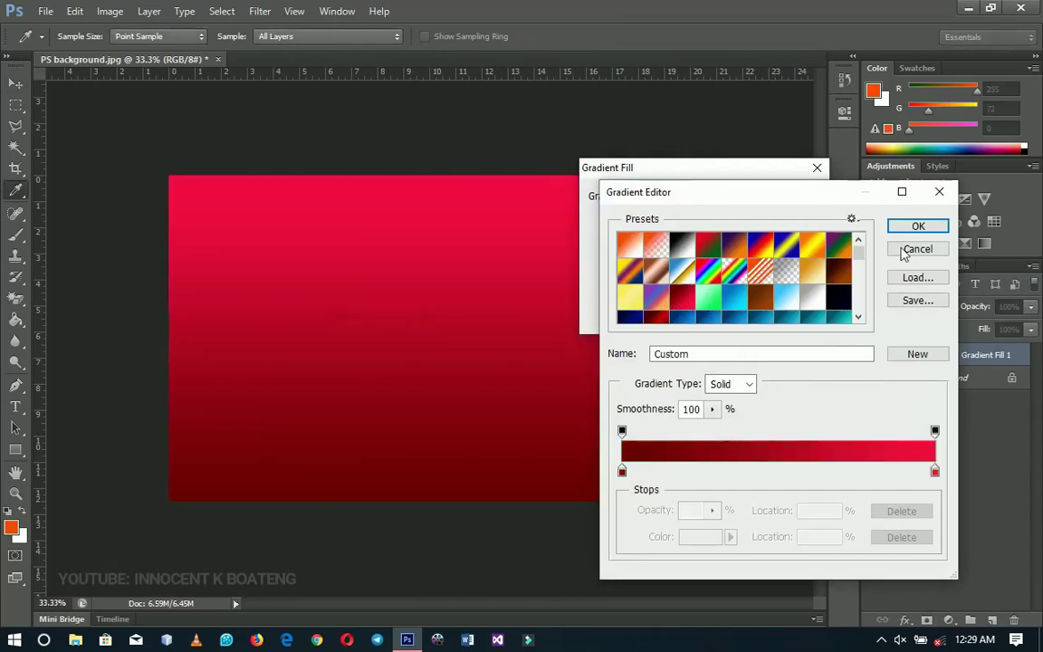
left_click(914, 229)
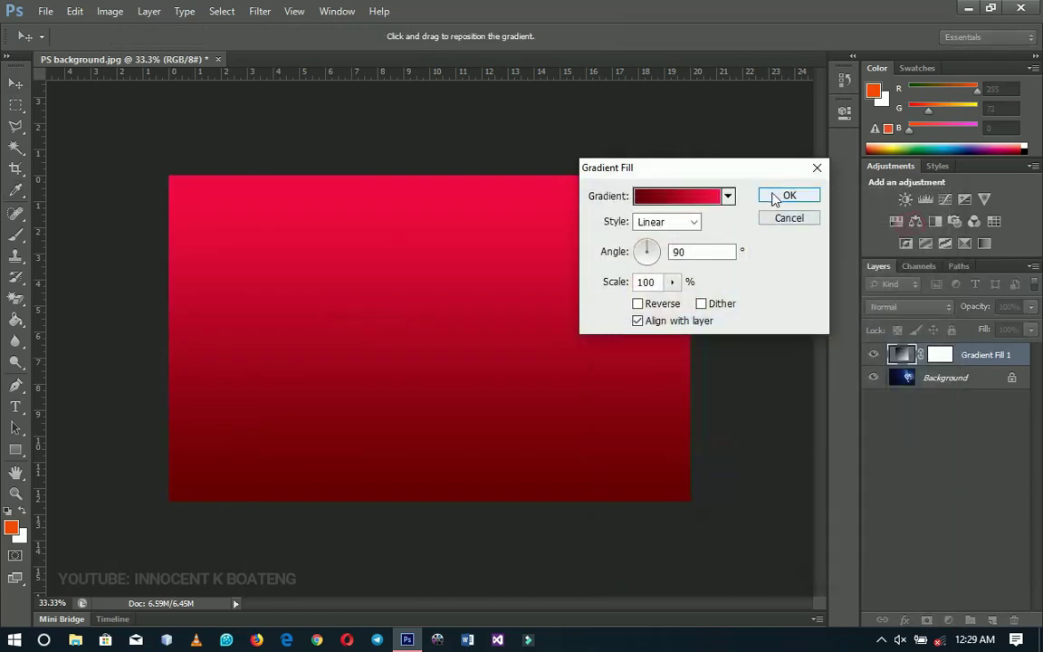
left_click(781, 196)
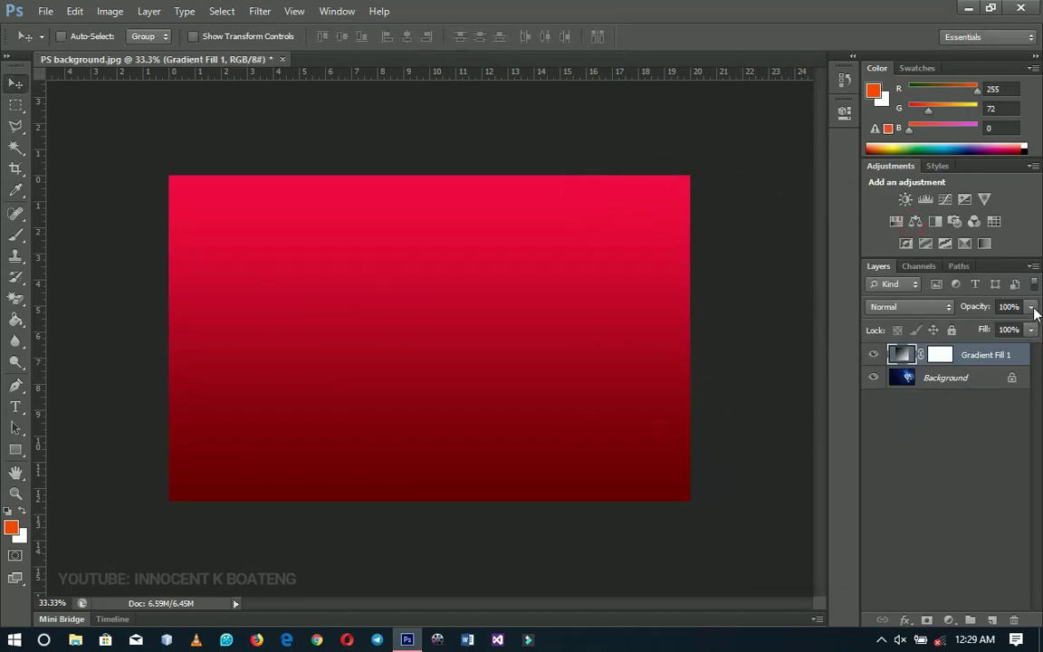
Lower the gradient fill layer's opacity to 29%, then restore it to 100%
left_click(1033, 310)
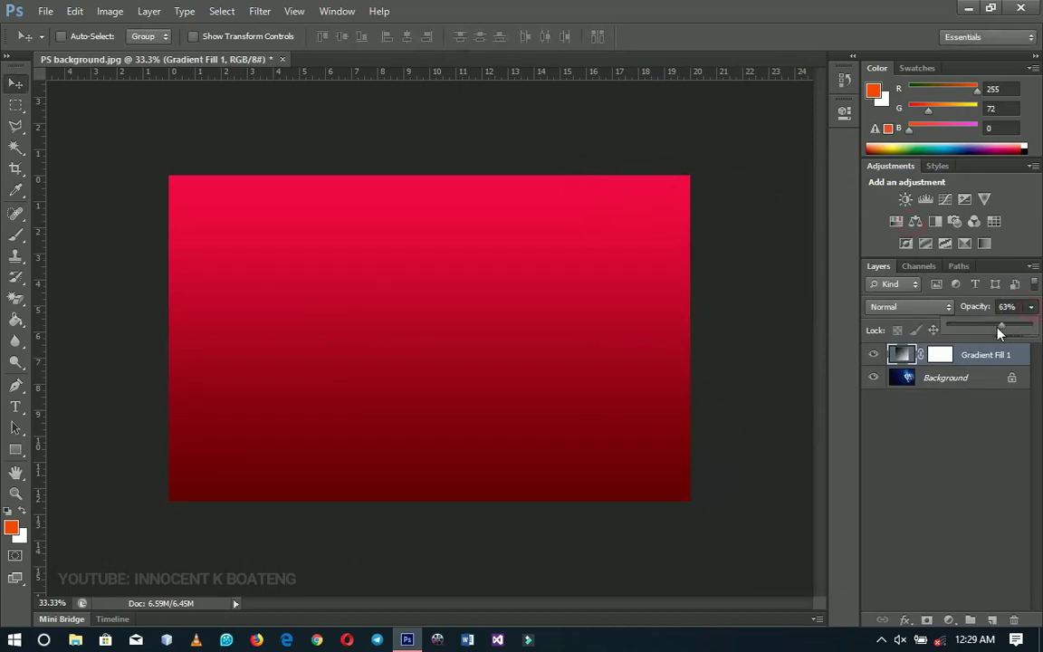
left_click_drag(1030, 324, 974, 337)
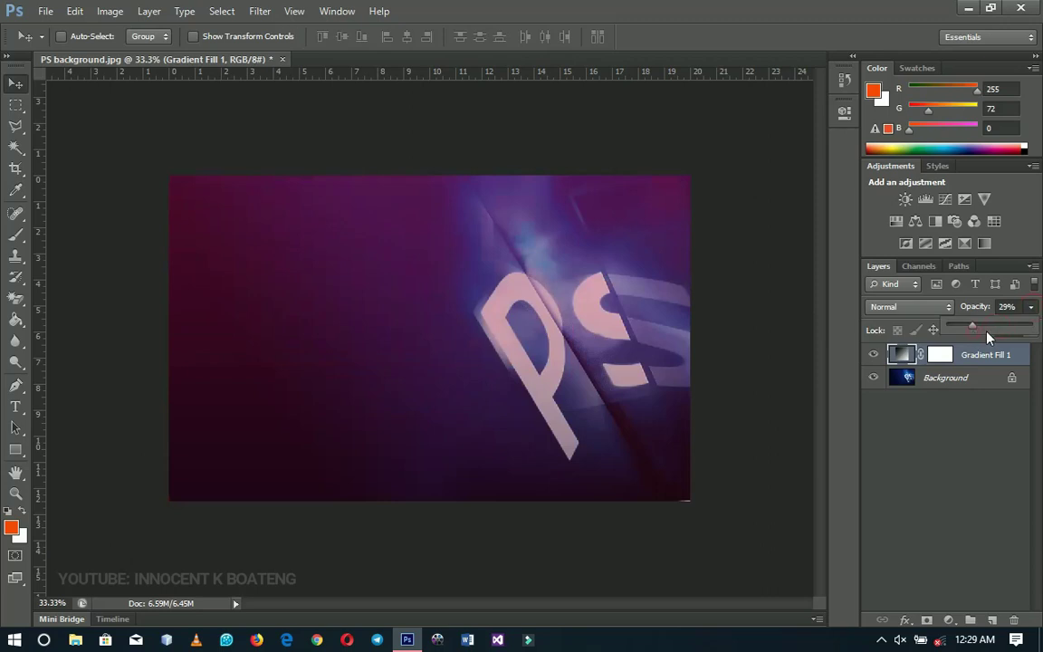
left_click_drag(1031, 324, 1039, 309)
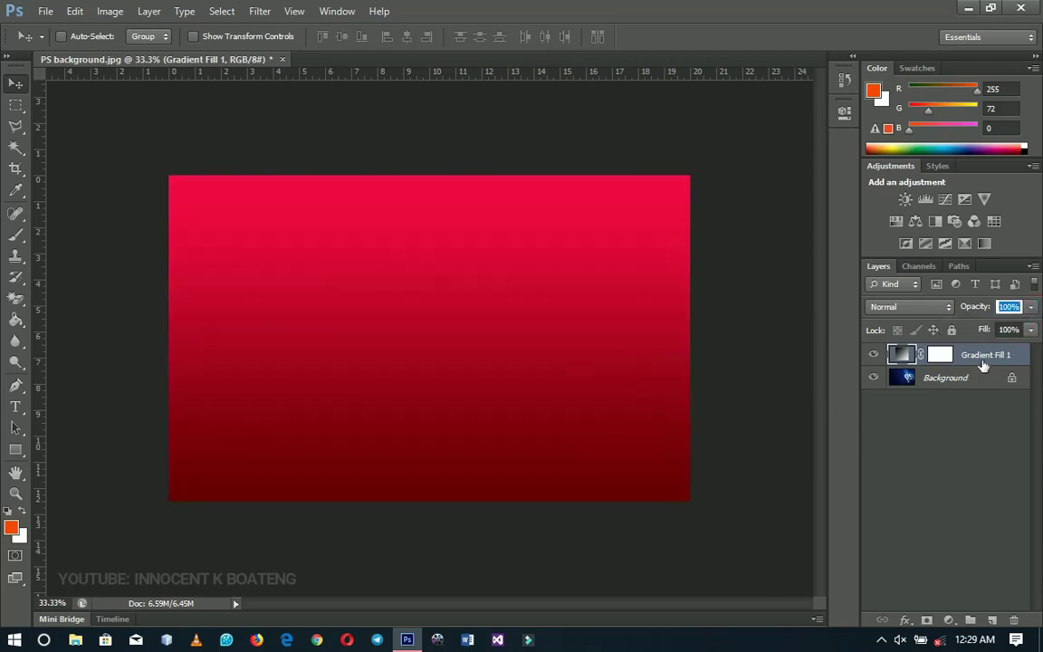
left_click(1032, 307)
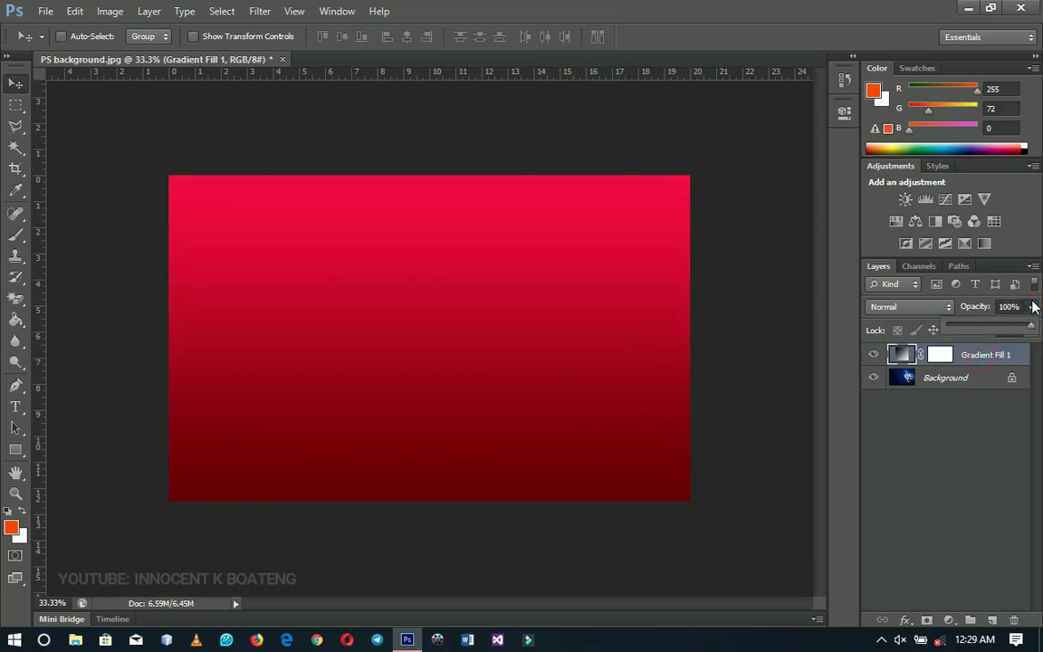
left_click(970, 360)
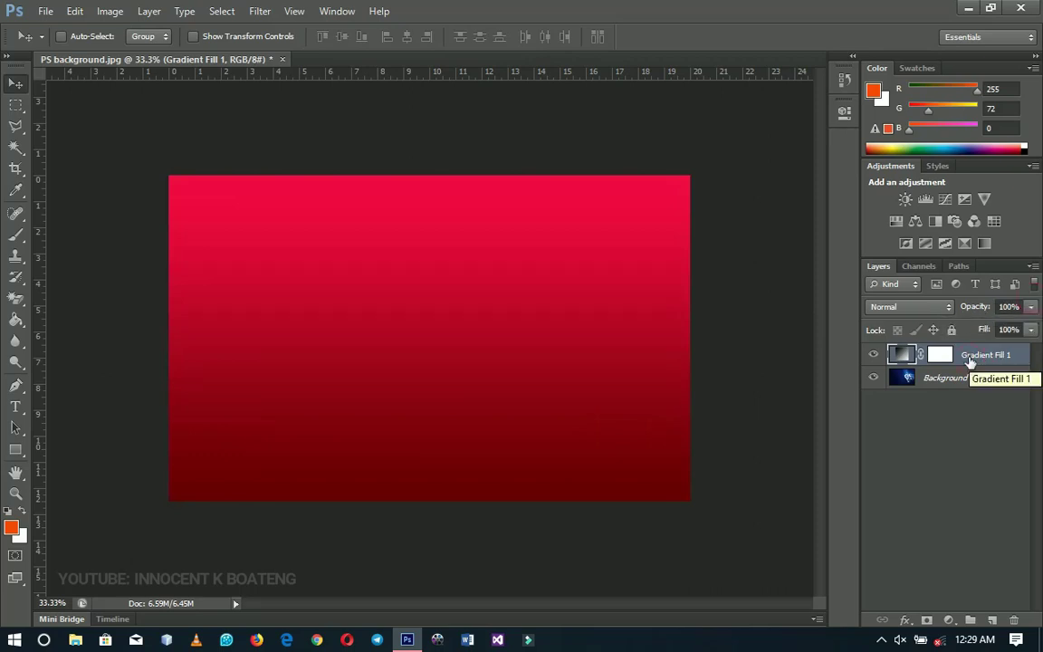
With the Rectangular Marquee Tool active, set the gradient fill layer's opacity to 50%, then return it to 100%
key("m")
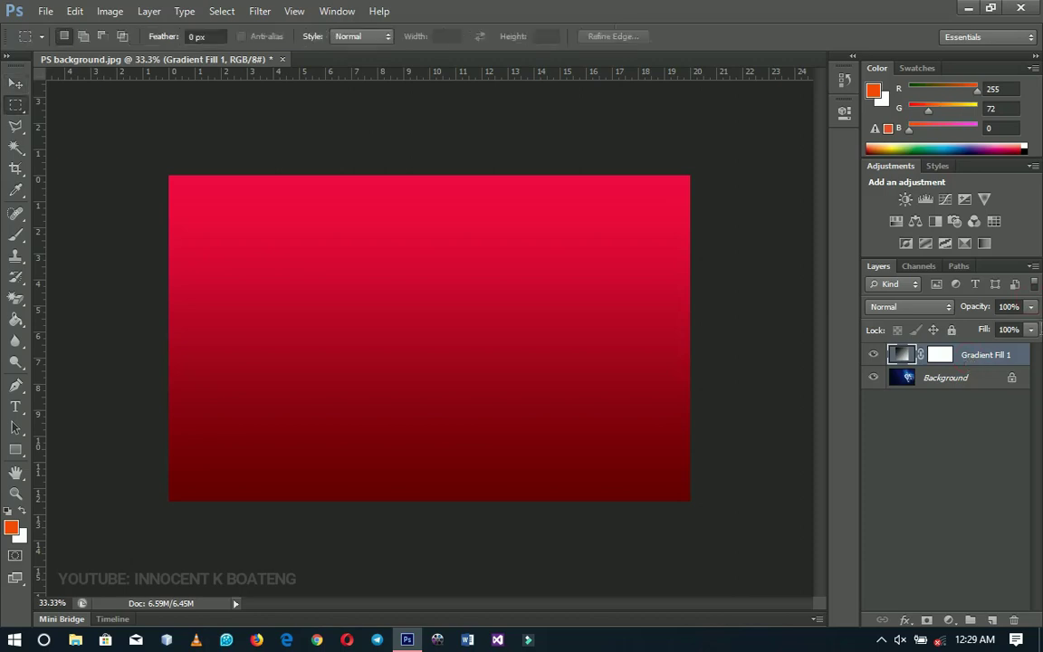
key("5")
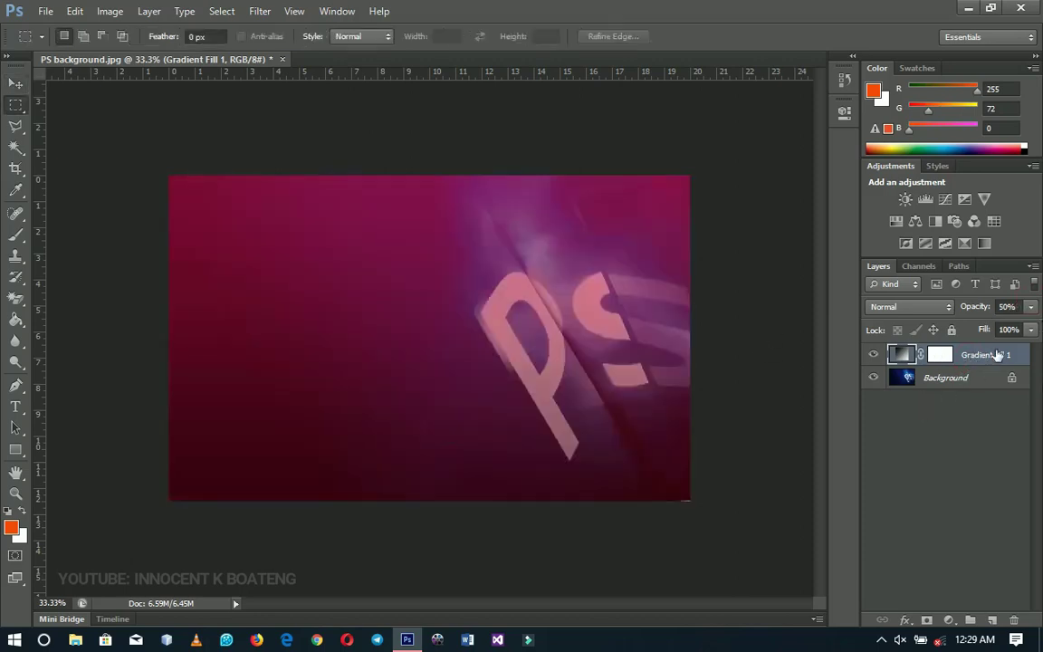
left_click(1029, 306)
left_click_drag(992, 324, 1036, 324)
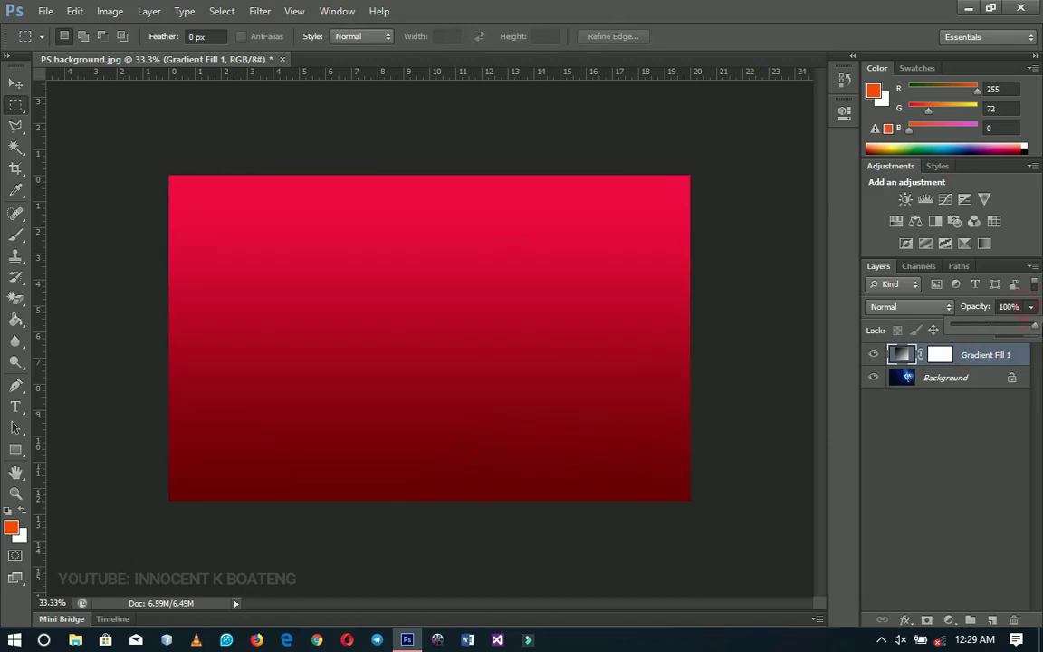
left_click(965, 362)
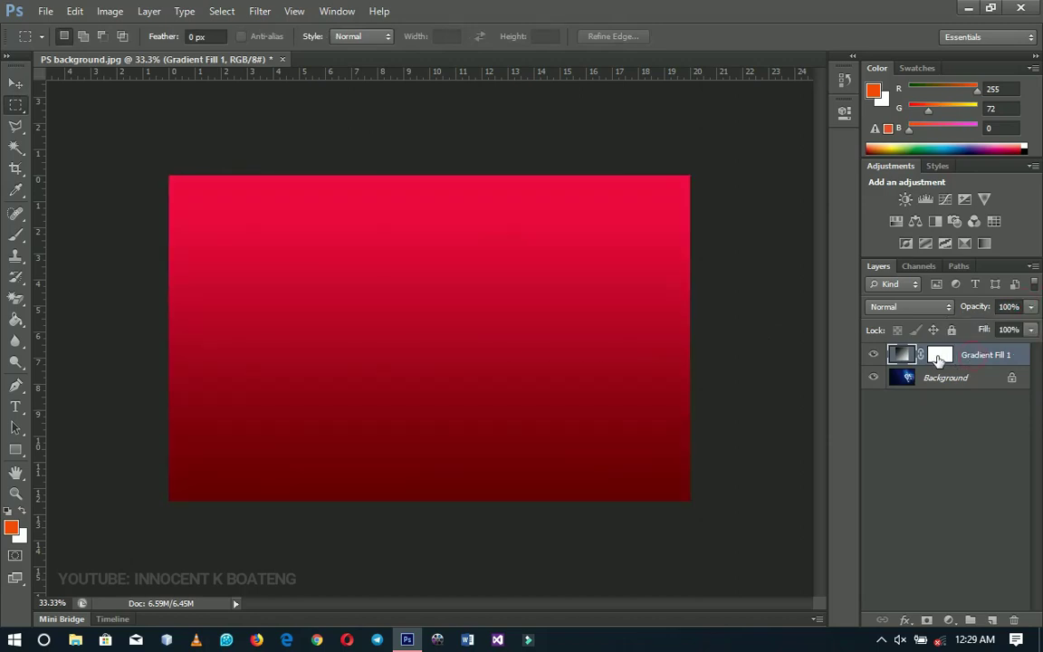
Set the gradient layer's Fill to 40% and its opacity to 80%
key("Return")
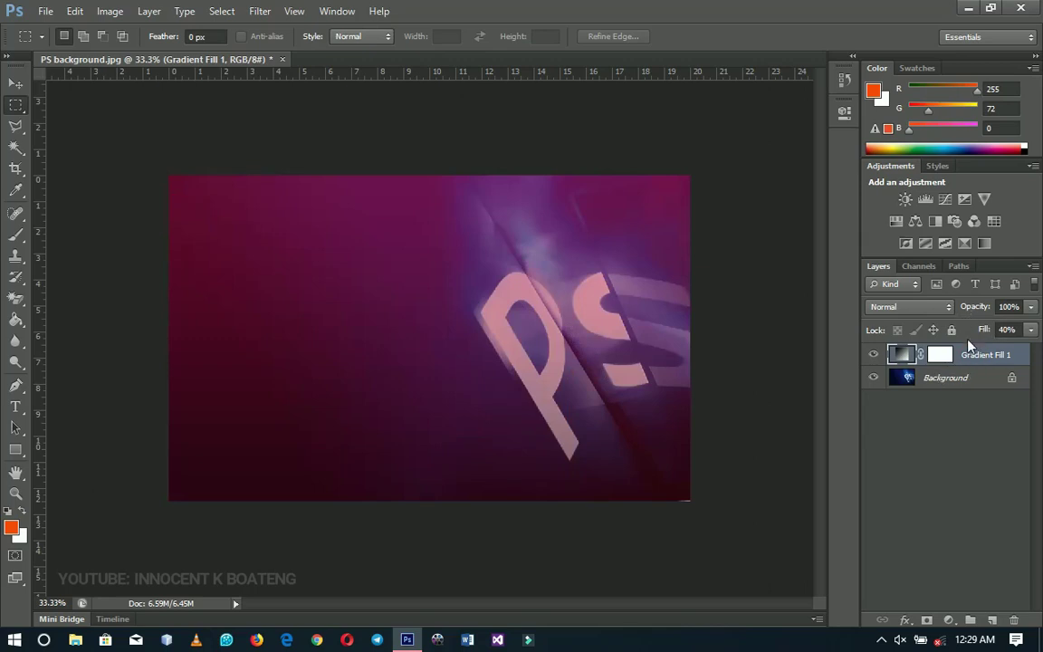
key("8")
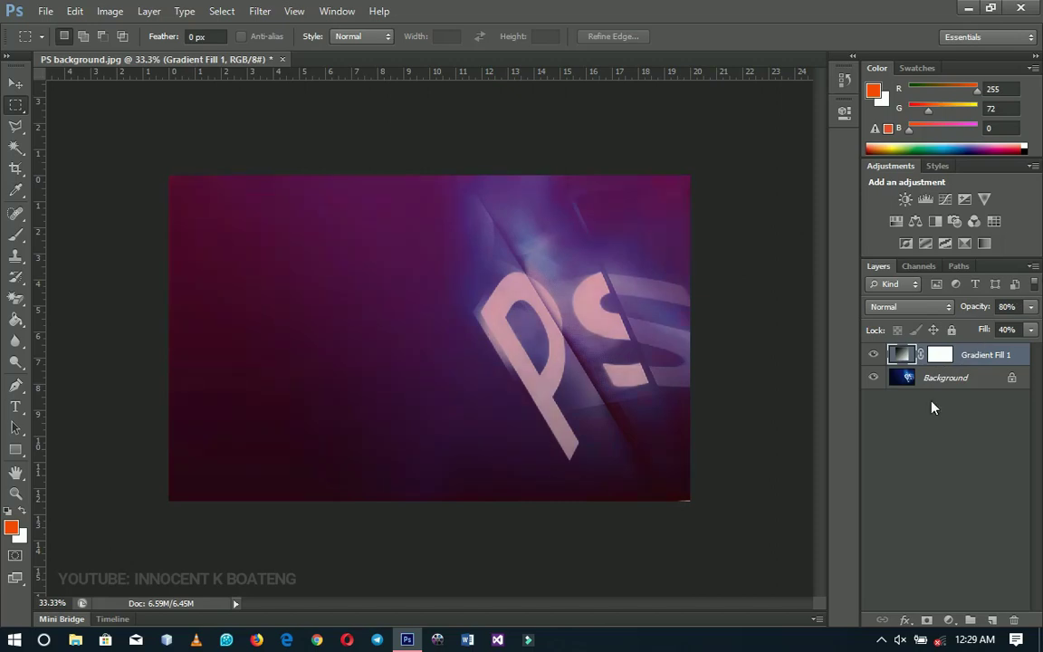
Set the gradient layer's Fill to 90%
left_click(1031, 329)
left_click(970, 367)
key("shift+9")
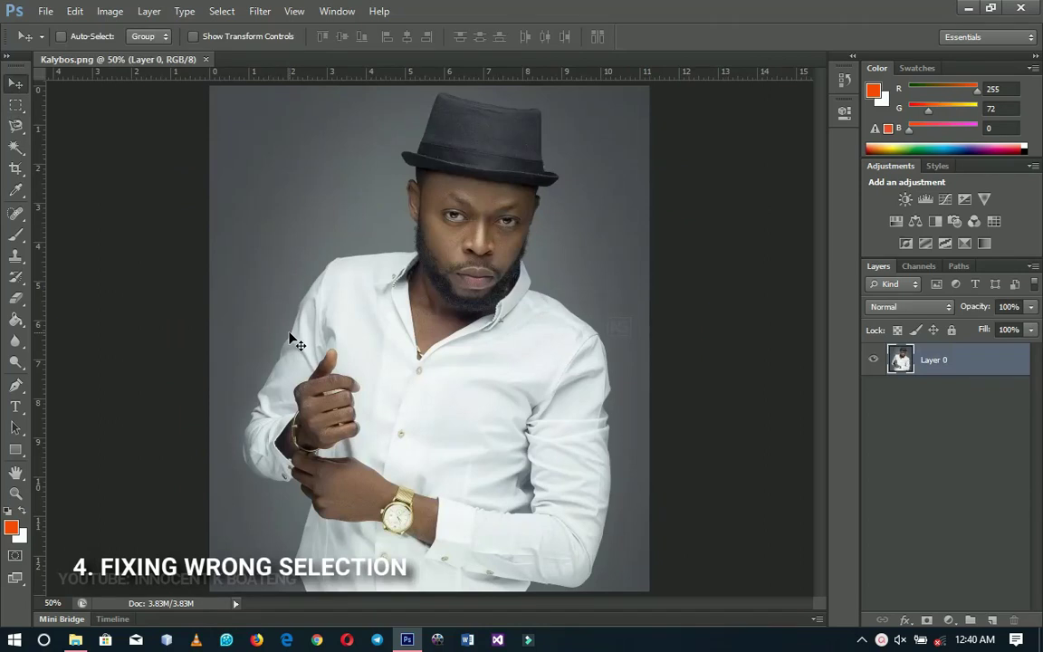
Make a rough Magnetic Lasso selection over the shirt sleeve beside the raised hand, then deselect it
left_click_drag(15, 127, 87, 143)
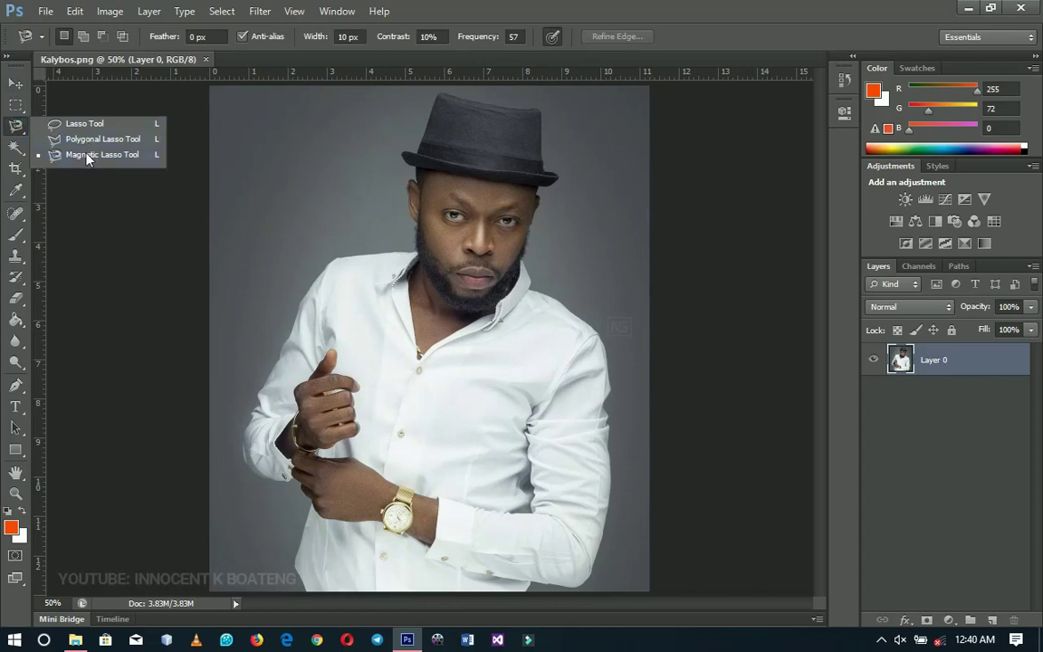
key("z")
left_click(205, 368)
left_click(269, 382)
key("l")
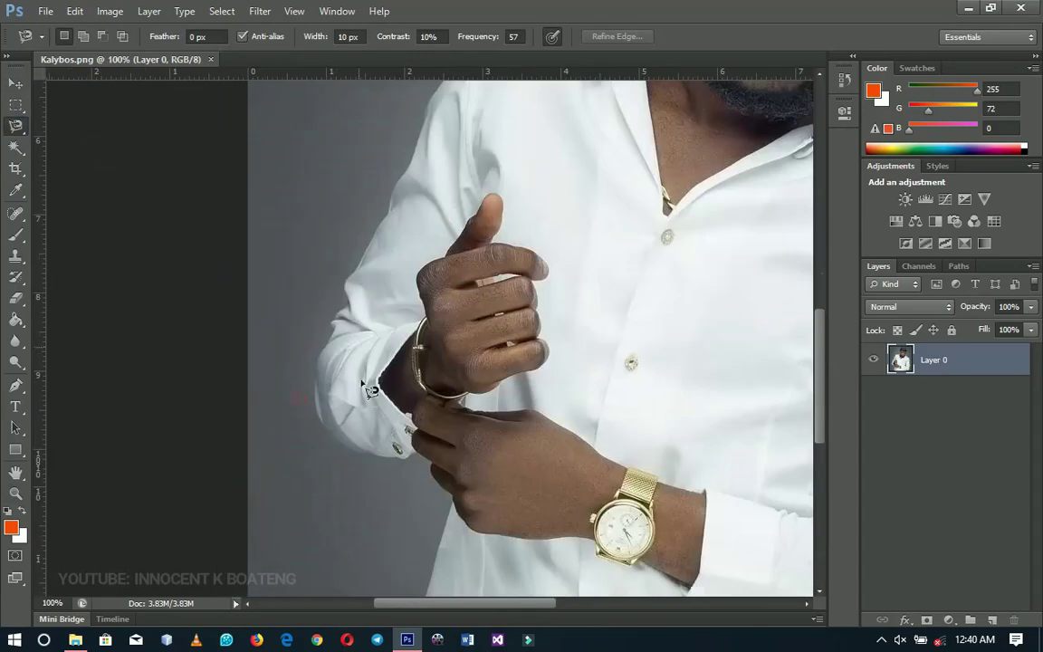
mouse_move(336, 407)
left_mouse_down()
mouse_move(335, 326)
mouse_move(419, 205)
mouse_move(438, 156)
mouse_move(503, 95)
left_mouse_up()
left_click(531, 90)
double_click(525, 242)
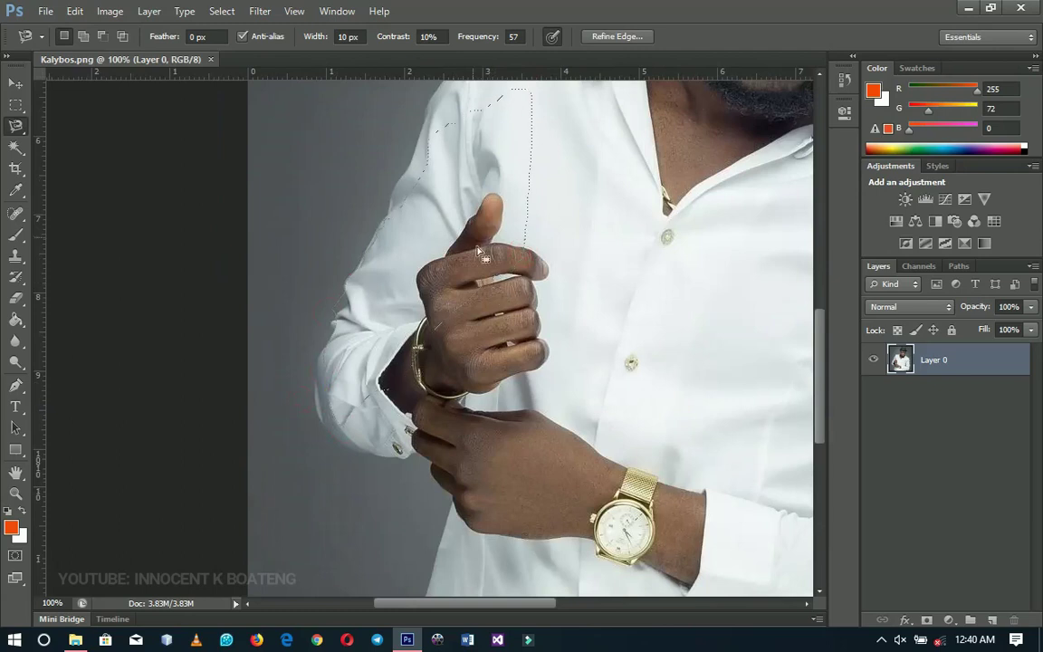
left_click_drag(437, 232, 424, 370)
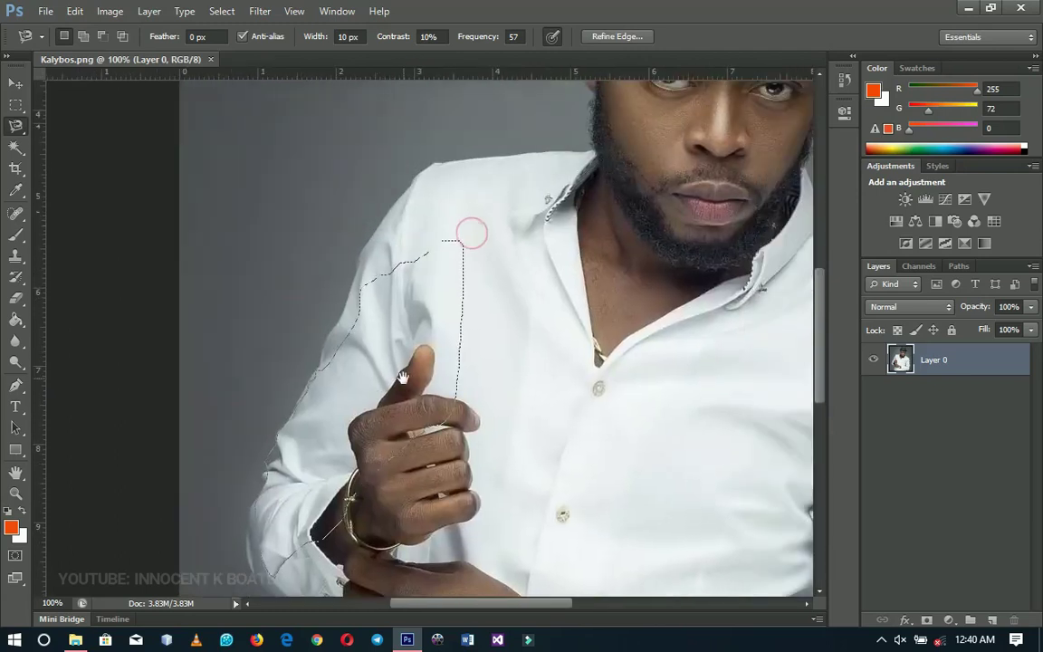
key("Return")
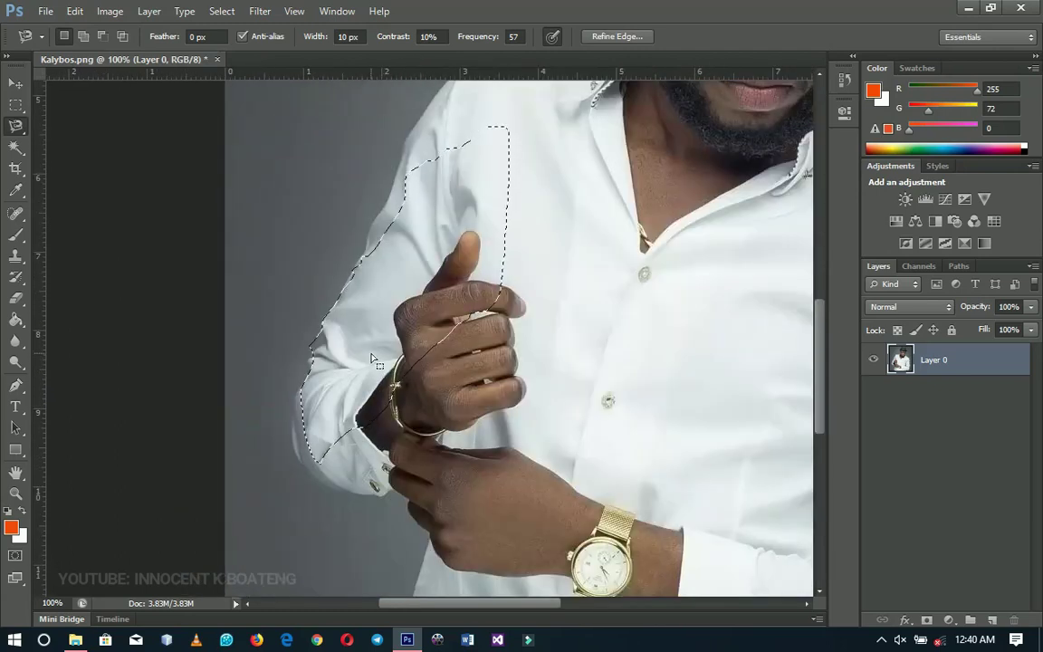
key("ctrl+d")
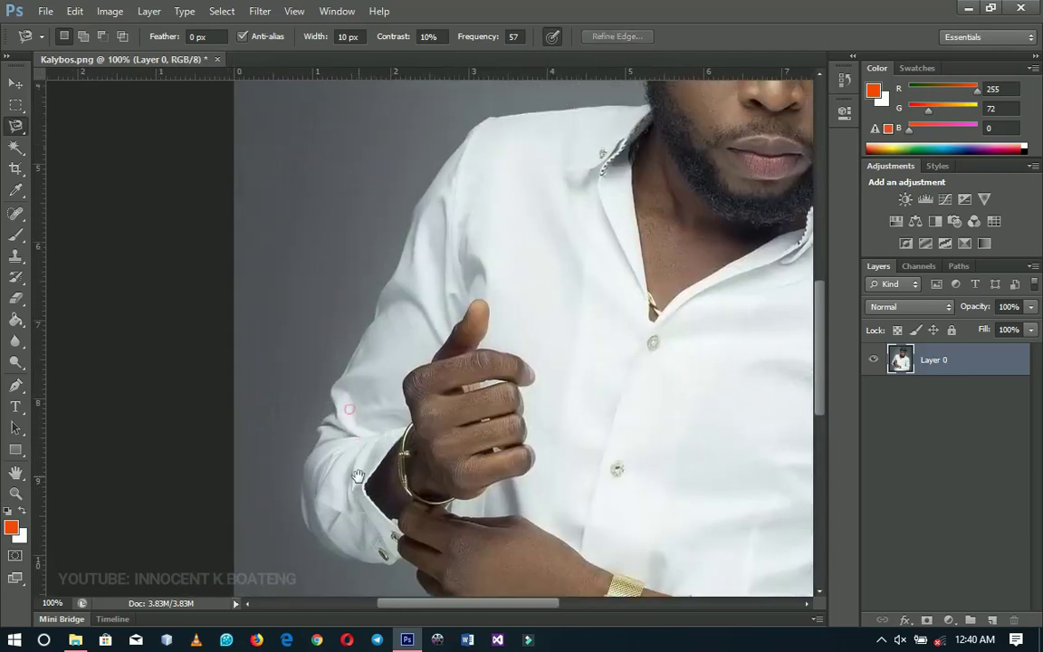
Trace the outer edge of the sleeve and shoulder up to the collar with the Magnetic Lasso Tool and close the selection
key("z")
left_click(322, 501)
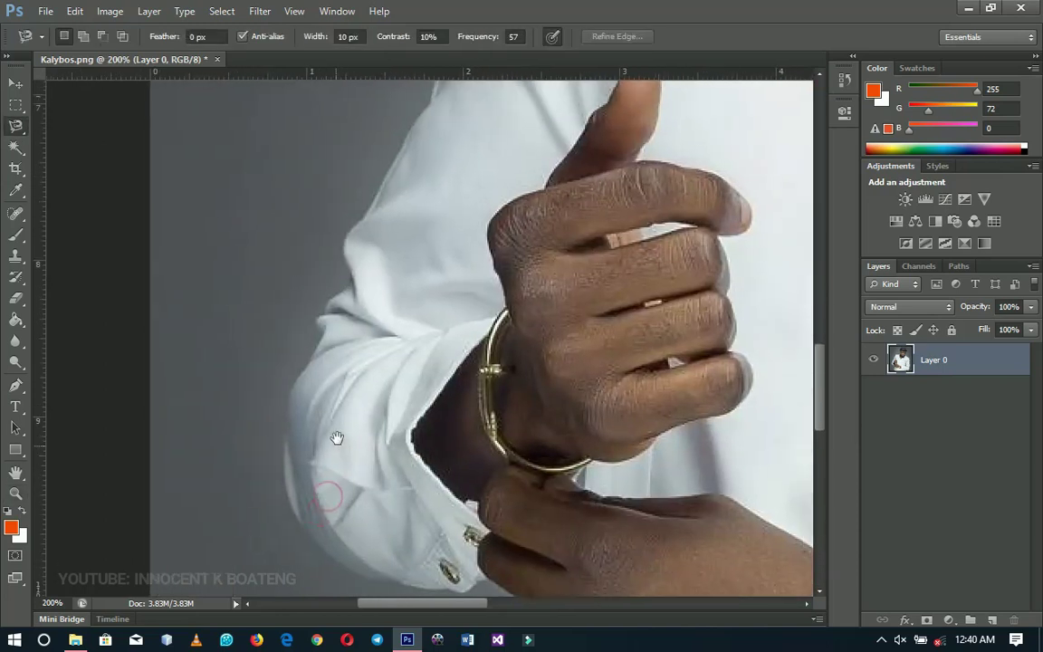
right_click(15, 124)
left_click(97, 155)
mouse_move(299, 429)
left_mouse_down()
mouse_move(305, 465)
mouse_move(289, 526)
left_mouse_up()
left_click(295, 494)
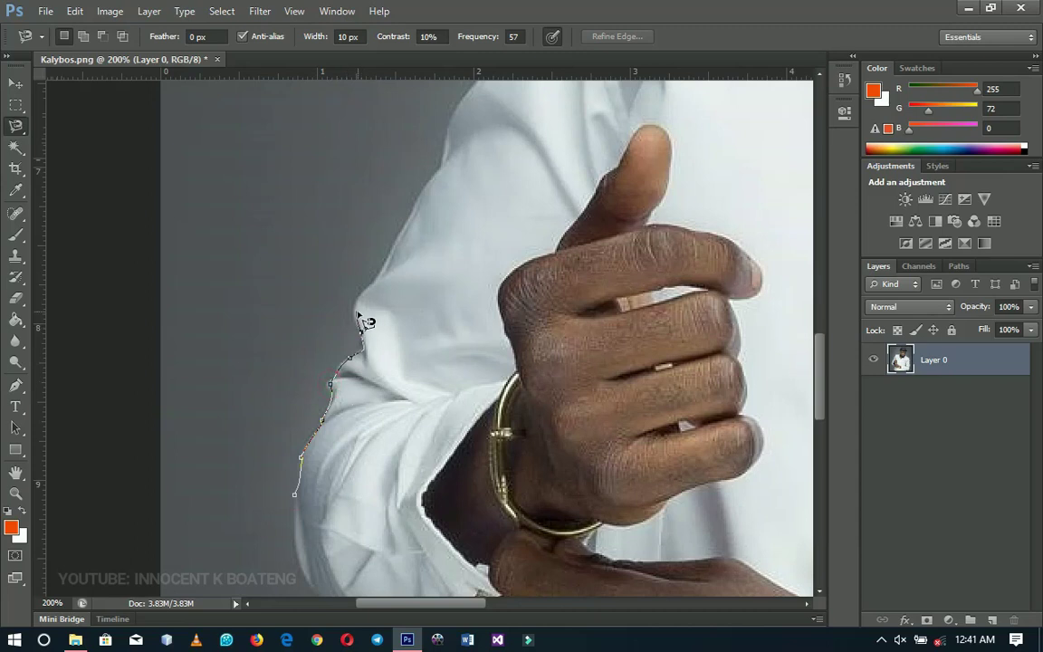
scroll(437, 223, "up", 5)
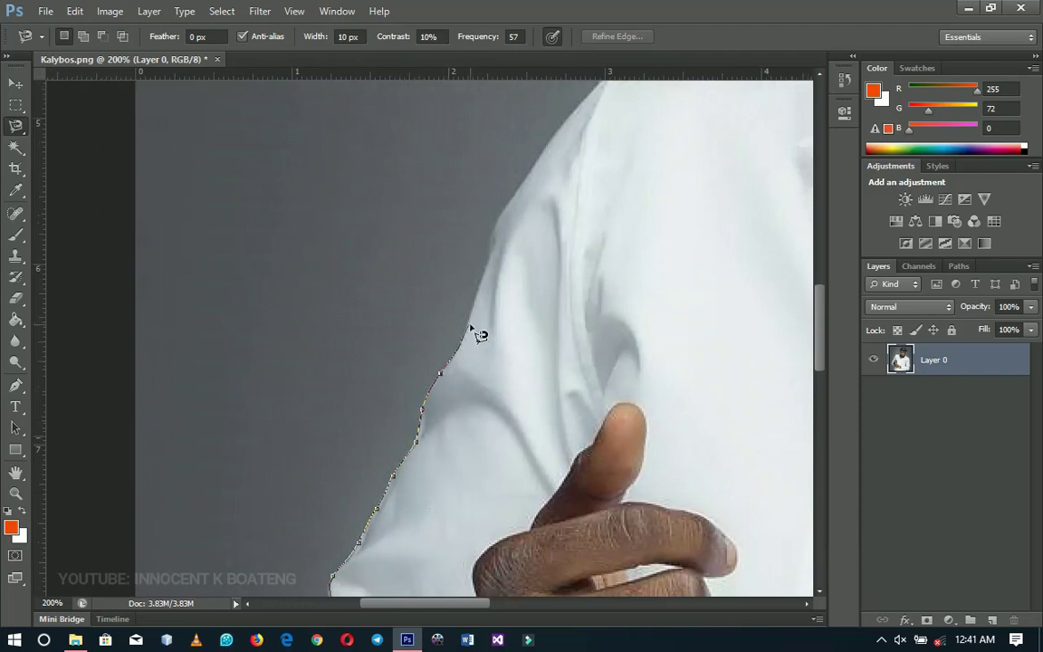
left_click_drag(519, 192, 458, 424)
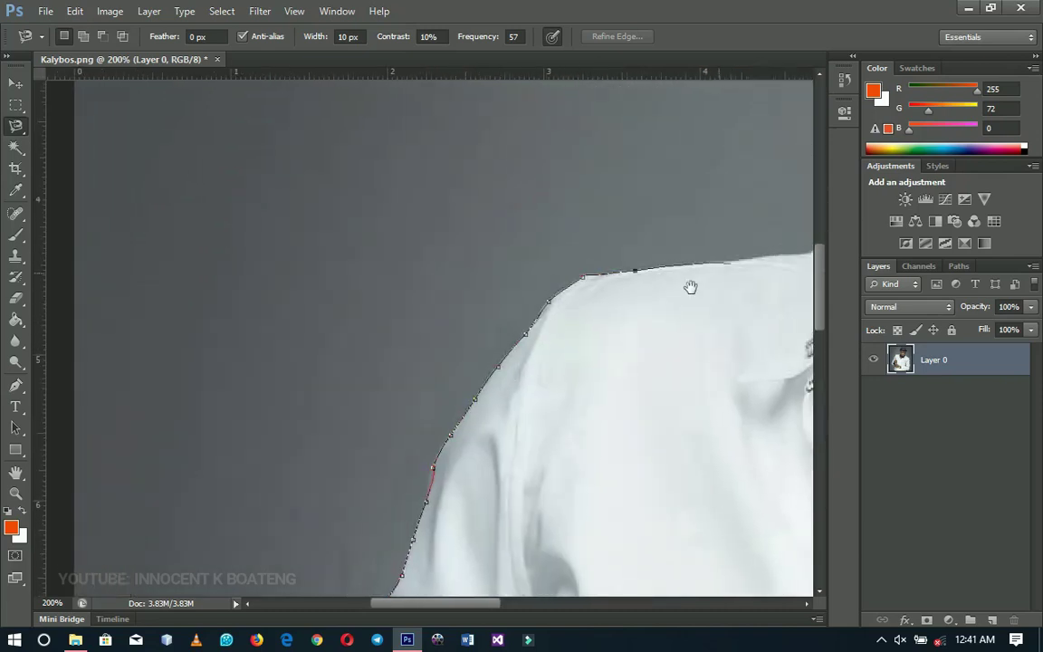
left_click_drag(742, 274, 536, 430)
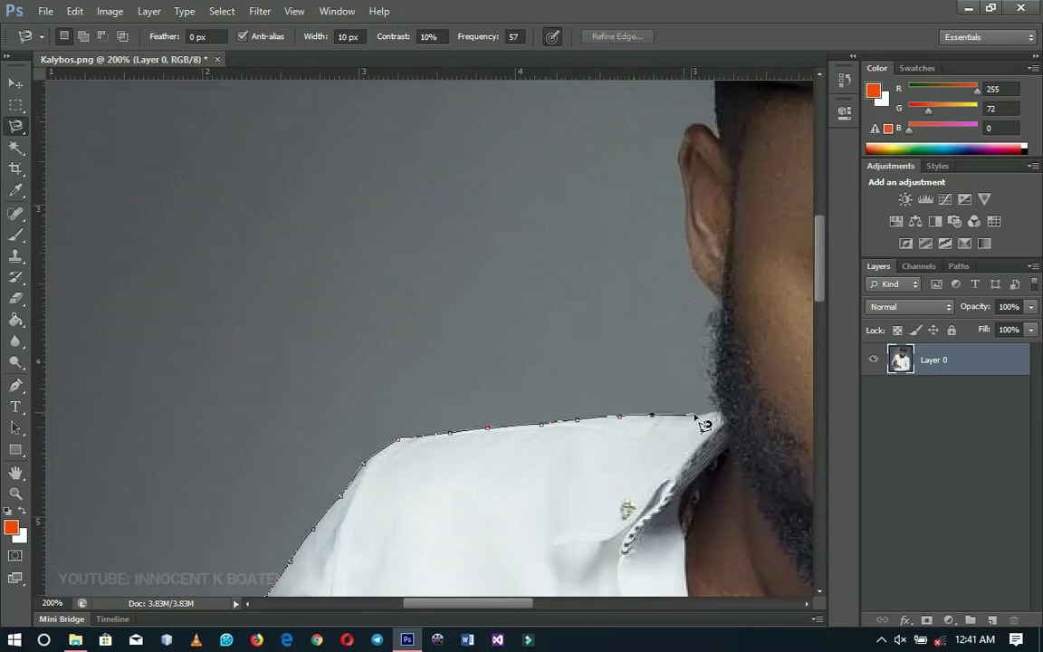
key("Return")
left_click_drag(657, 369, 661, 311)
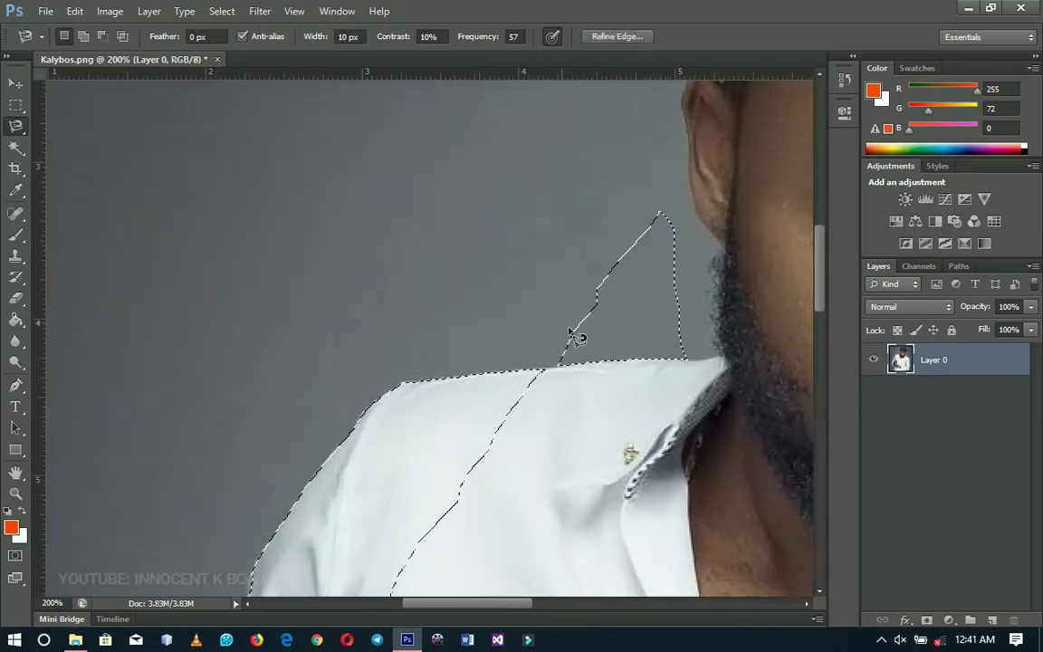
Examine the whole selection outline along the sleeve, shoulder and neck for areas that were selected wrongly
key("z")
key("ctrl+0")
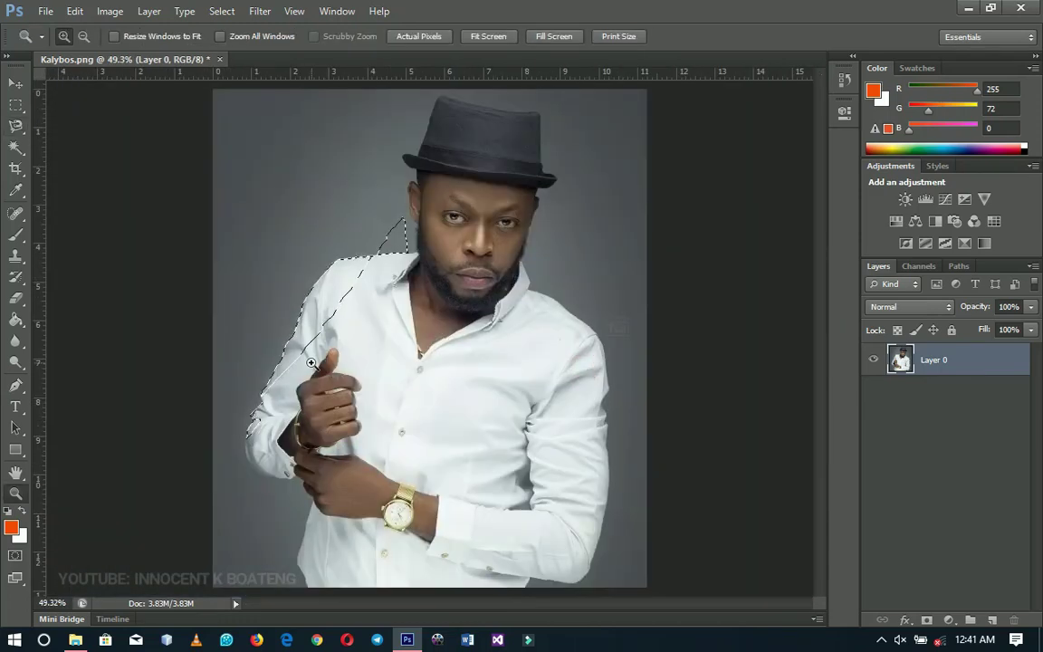
left_click(311, 310)
left_click_drag(310, 311, 506, 389)
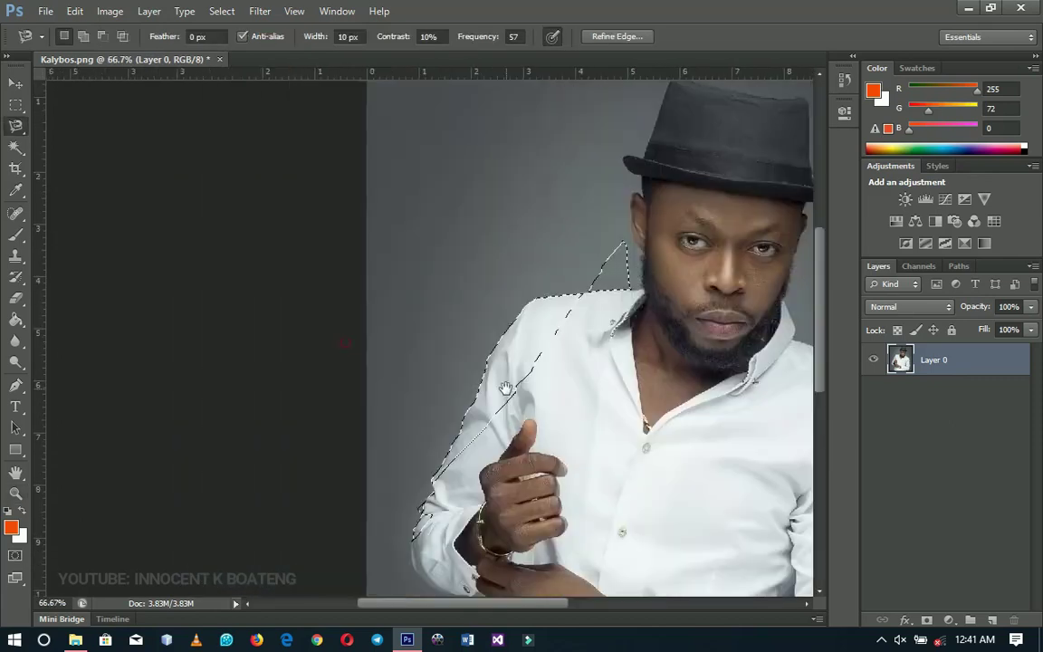
key("l")
key("ctrl+plus")
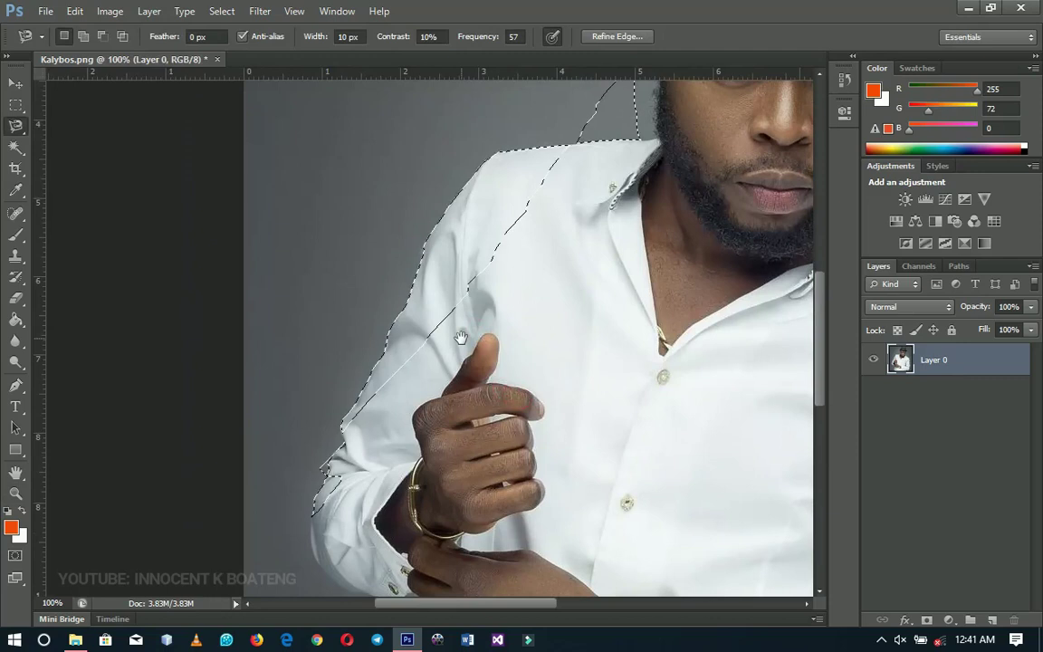
mouse_move(460, 337)
left_mouse_down()
mouse_move(405, 371)
mouse_move(380, 420)
left_mouse_up()
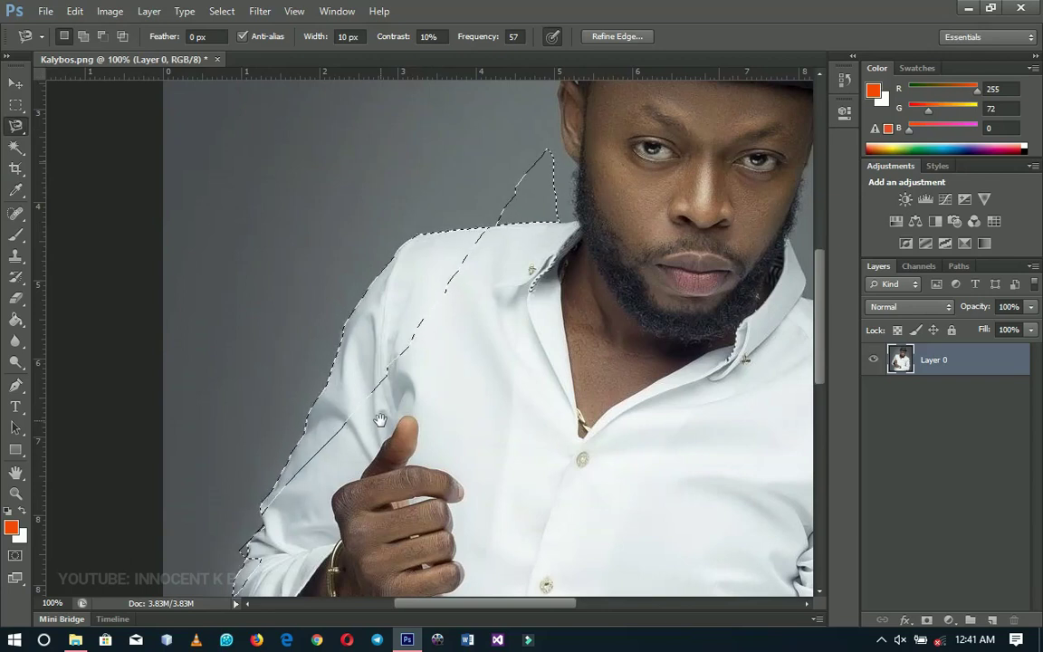
key("ctrl+0")
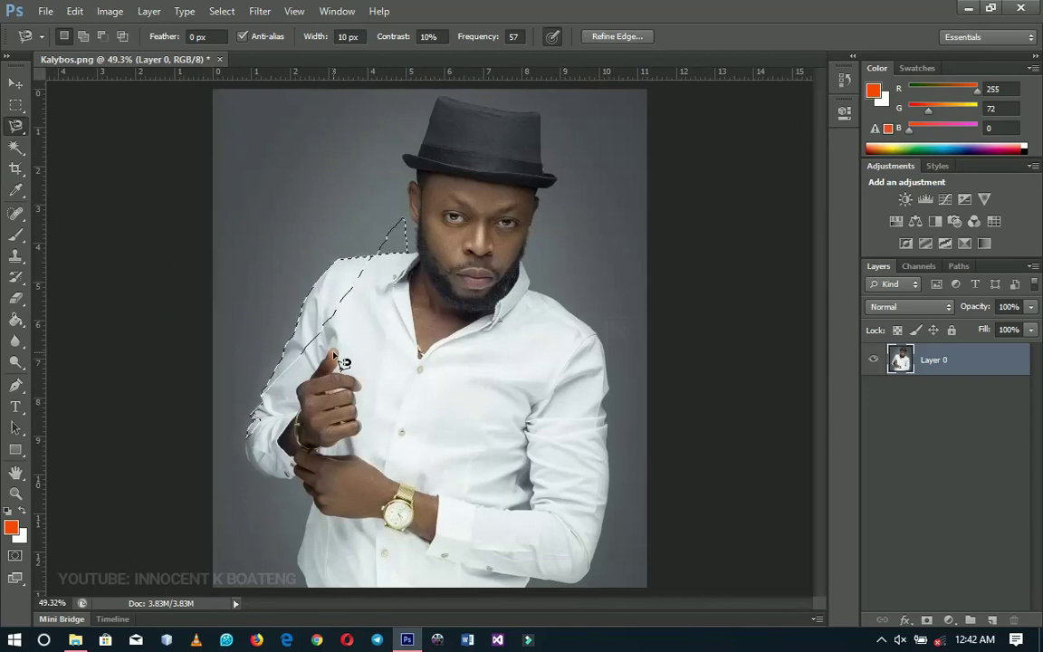
Invert the selection and set up the Eraser Tool with a 91 px brush
key("ctrl+shift+i")
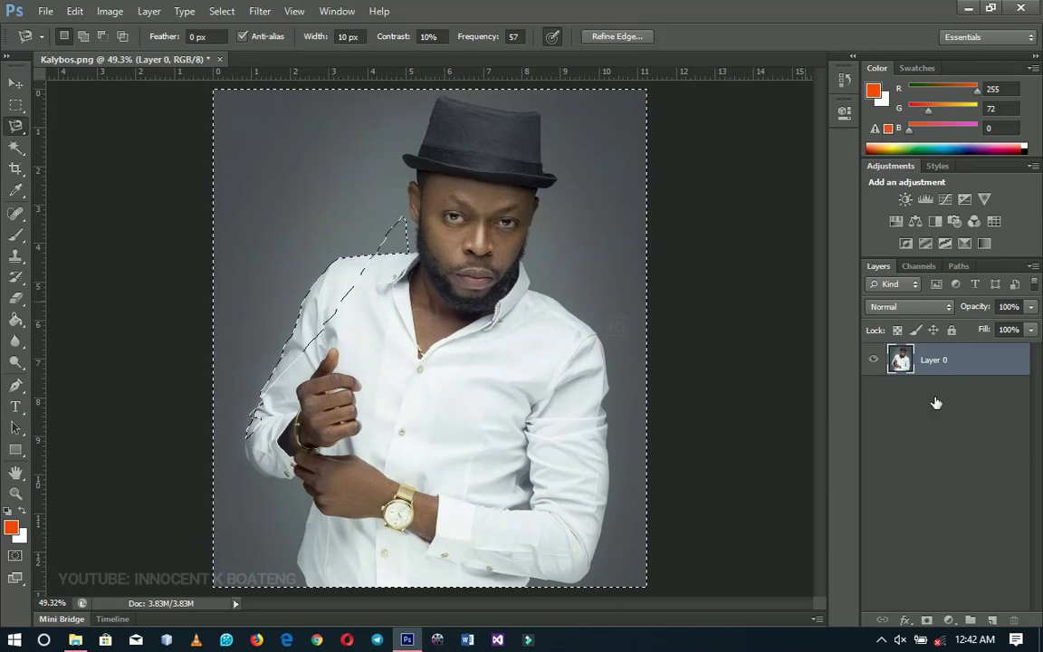
key("z")
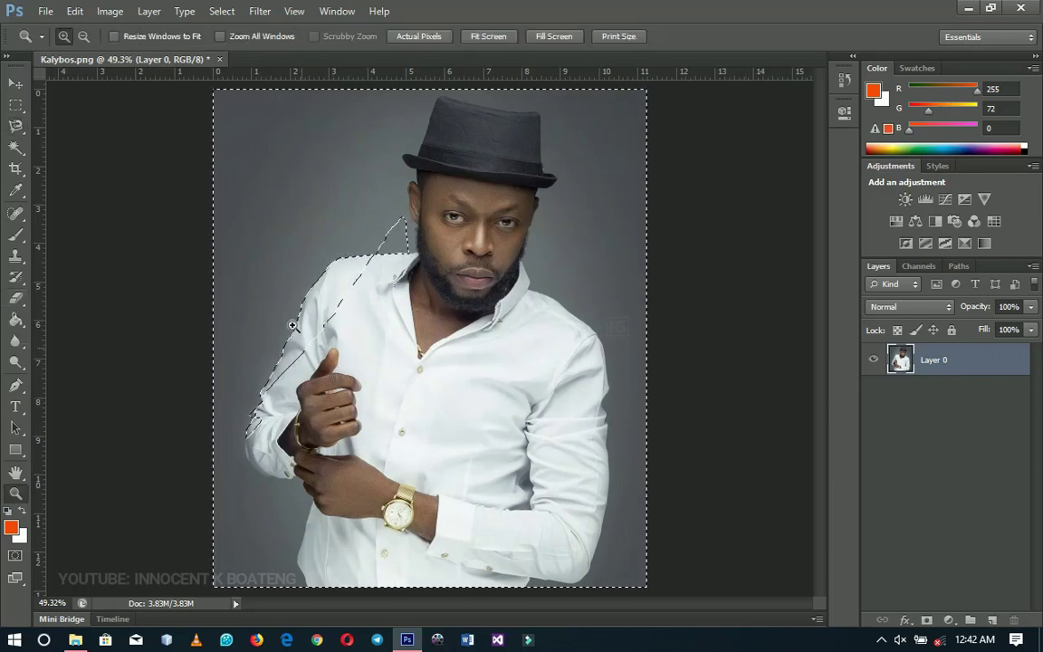
left_click(285, 307)
left_click(287, 304)
key("l")
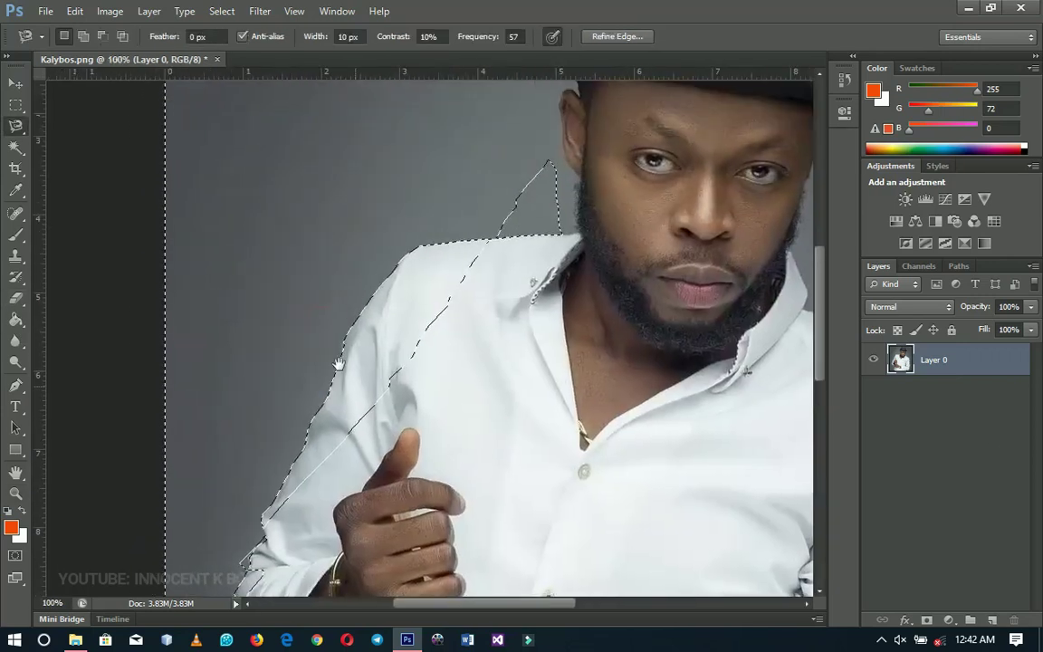
right_click(16, 297)
left_click(50, 299)
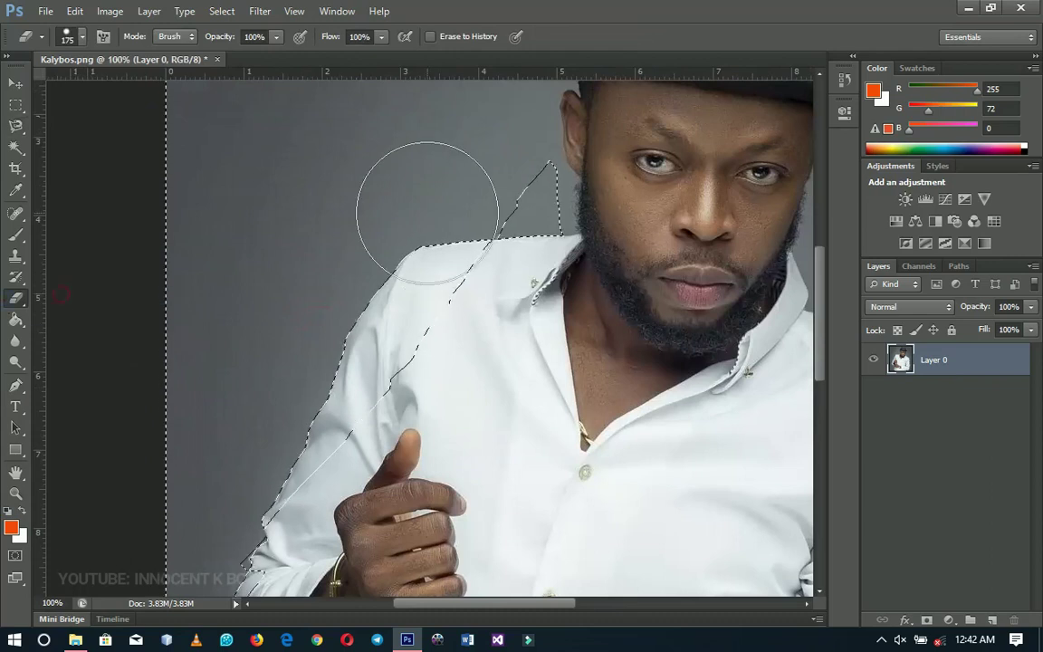
right_click(384, 213)
left_click_drag(496, 209, 474, 210)
Erase the grey background along the sleeve and shoulder inside the inverted selection with the 91 px eraser
mouse_move(372, 226)
left_mouse_down()
mouse_move(283, 398)
mouse_move(235, 421)
mouse_move(222, 505)
mouse_move(236, 520)
mouse_move(221, 513)
mouse_move(279, 354)
mouse_move(274, 399)
mouse_move(272, 350)
mouse_move(260, 415)
mouse_move(272, 352)
left_mouse_up()
left_click_drag(345, 238, 312, 503)
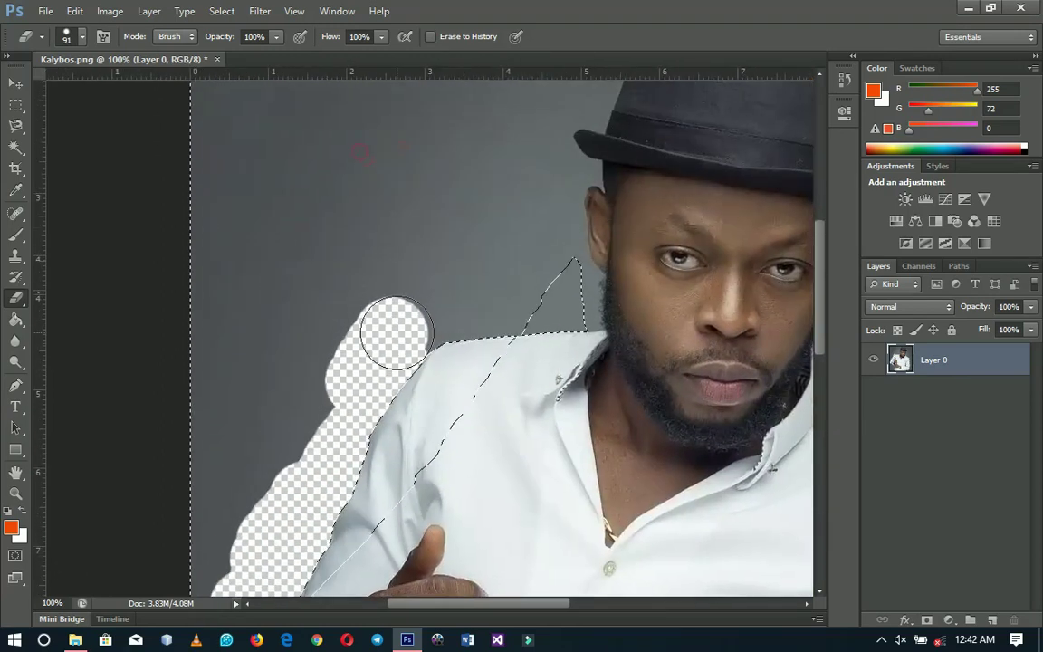
mouse_move(446, 317)
left_mouse_down()
mouse_move(442, 302)
mouse_move(408, 326)
mouse_move(461, 299)
mouse_move(468, 311)
mouse_move(488, 291)
mouse_move(491, 304)
mouse_move(466, 270)
mouse_move(489, 302)
mouse_move(496, 264)
mouse_move(433, 249)
mouse_move(307, 365)
mouse_move(301, 450)
mouse_move(260, 547)
mouse_move(280, 258)
mouse_move(221, 543)
mouse_move(224, 293)
mouse_move(263, 344)
mouse_move(373, 233)
left_mouse_up()
Enlarge the eraser to 123 px and erase more of the background around the sleeve and above the shoulder, undoing one stroke
right_click(272, 398)
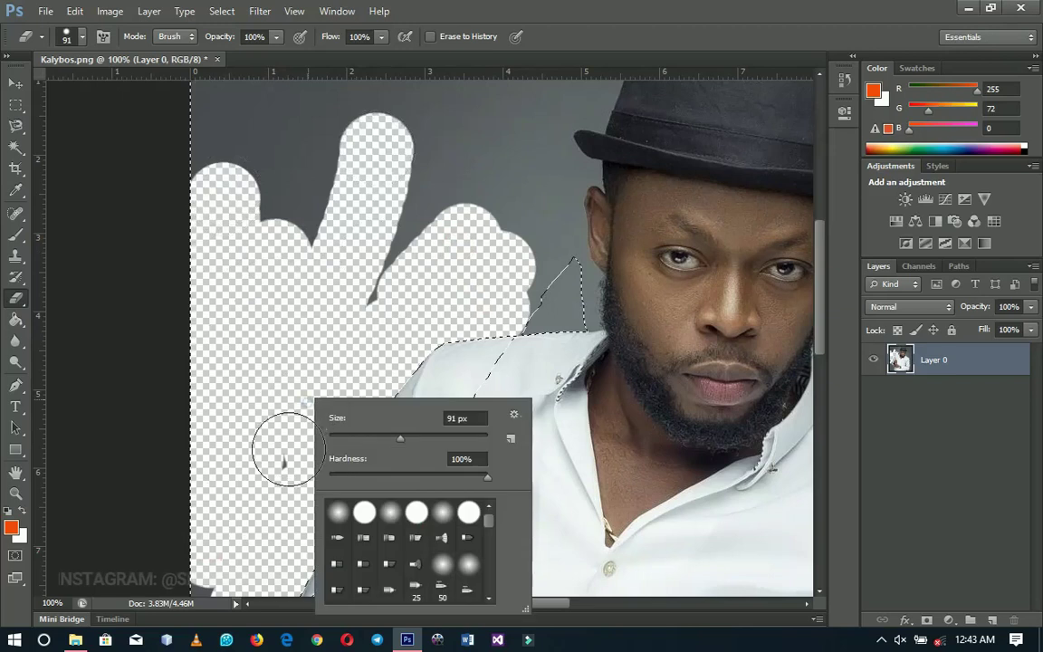
left_click_drag(398, 436, 421, 440)
mouse_move(256, 465)
left_mouse_down()
mouse_move(354, 301)
mouse_move(488, 143)
mouse_move(346, 199)
mouse_move(295, 99)
mouse_move(272, 186)
mouse_move(228, 236)
mouse_move(556, 176)
mouse_move(483, 199)
left_mouse_up()
key("ctrl+z")
mouse_move(367, 241)
left_mouse_down()
mouse_move(349, 209)
mouse_move(298, 228)
mouse_move(300, 196)
left_mouse_up()
left_click_drag(441, 333, 512, 320)
Load the remaining pixels of Layer 0 as a selection to outline the sleeve and shoulder
key("z")
left_click(478, 390)
mouse_move(477, 388)
left_mouse_down()
mouse_move(492, 291)
mouse_move(422, 272)
mouse_move(406, 290)
left_mouse_up()
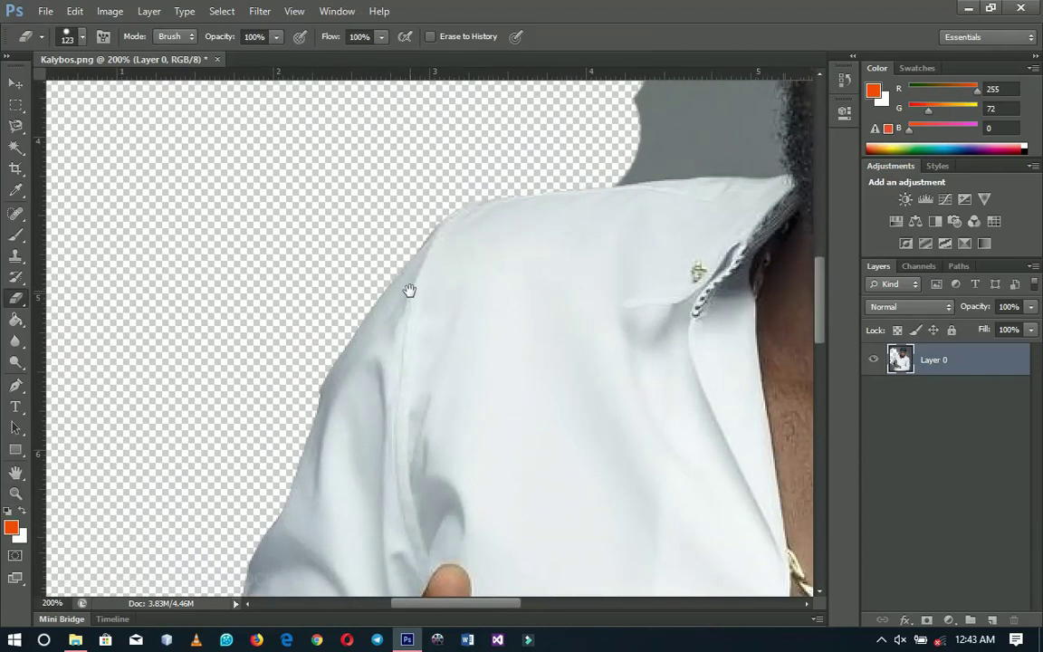
left_click(900, 360, "ctrl")
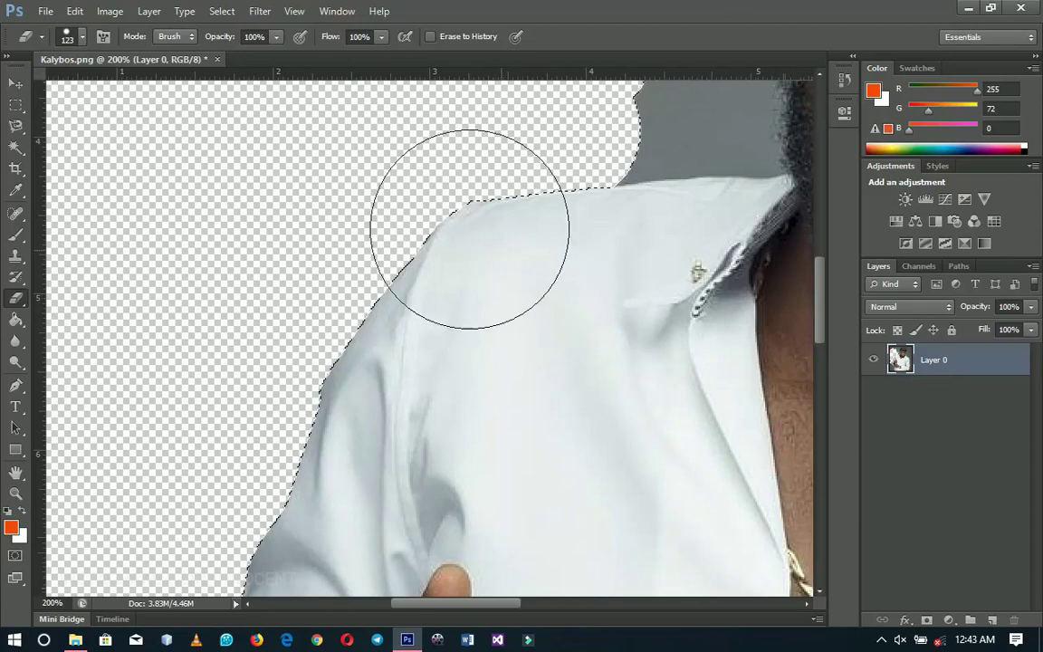
Refine the edge of the loaded selection with Smooth set to 34, using the Polygonal Lasso Tool's Refine Edge option
left_click(16, 82)
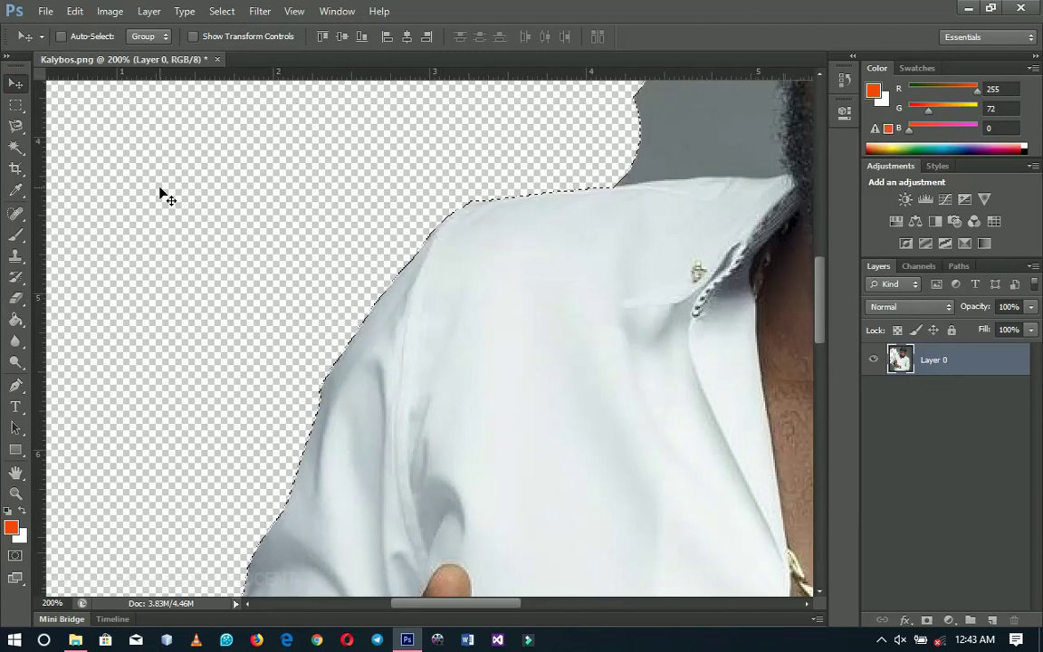
key("z")
right_click(241, 202)
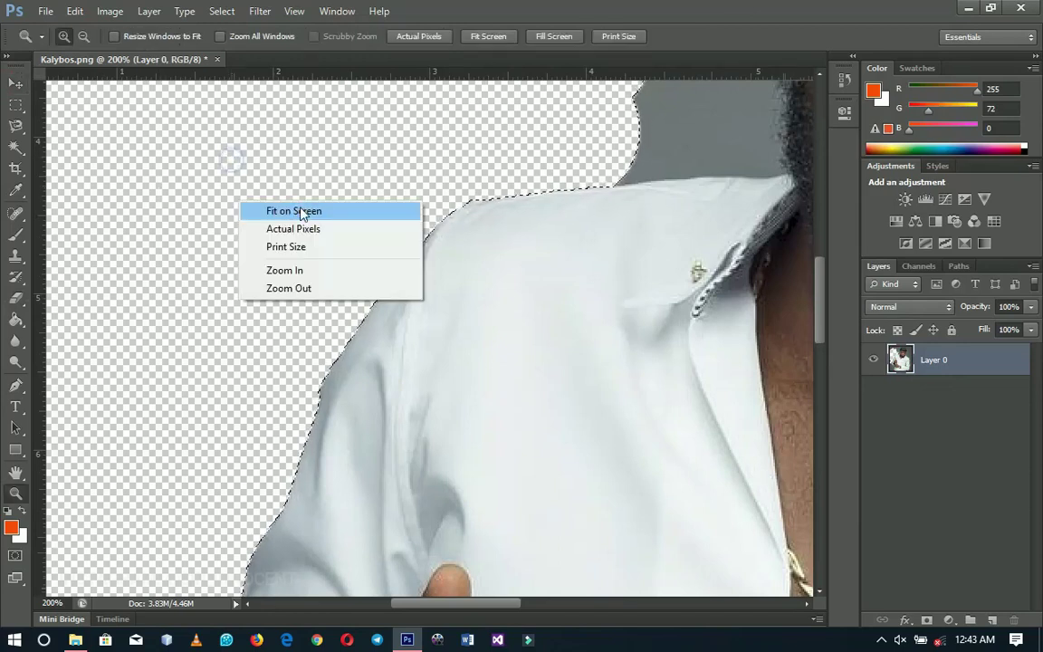
left_click(286, 211)
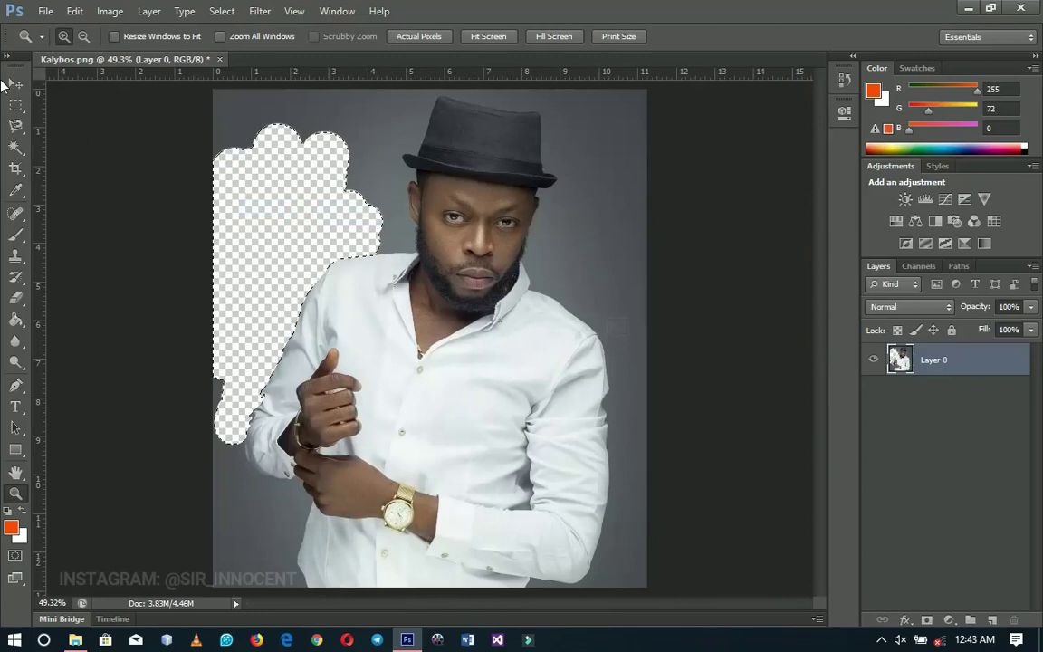
left_click(15, 127)
left_click(81, 141)
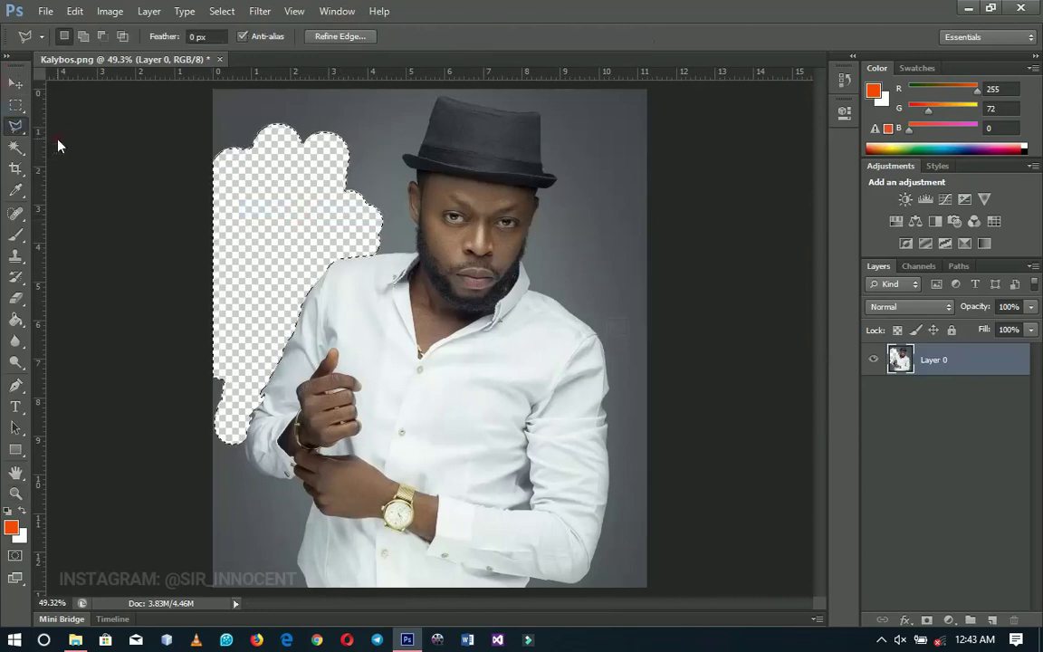
left_click(342, 37)
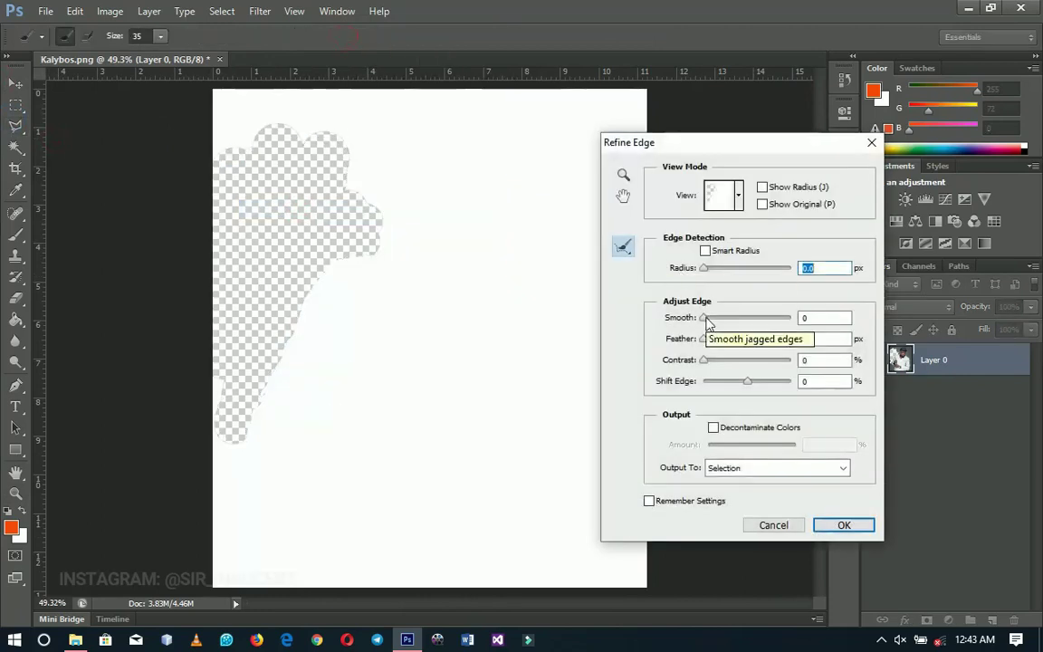
left_click_drag(706, 317, 735, 323)
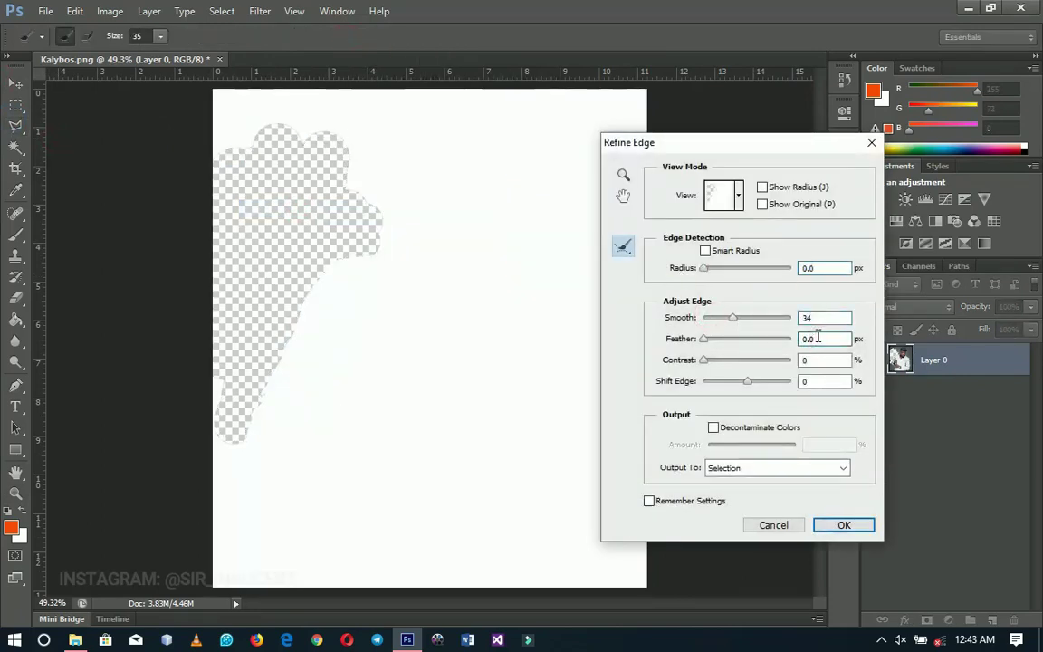
key("Return")
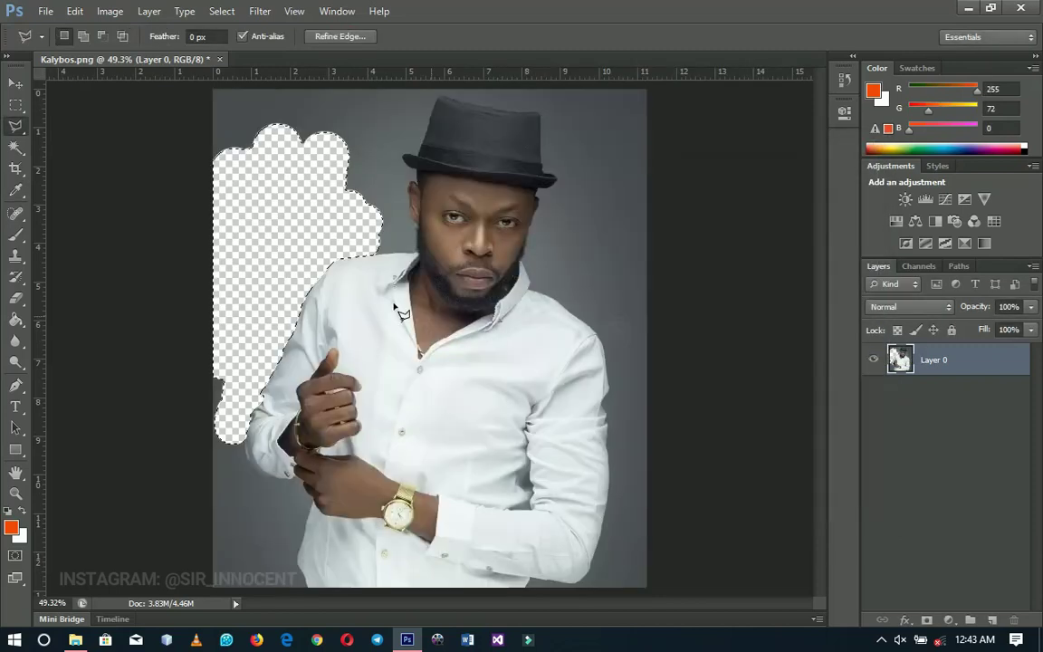
Check the smoothed selection edge along the shoulder up close and deselect it
key("z")
left_click(272, 283)
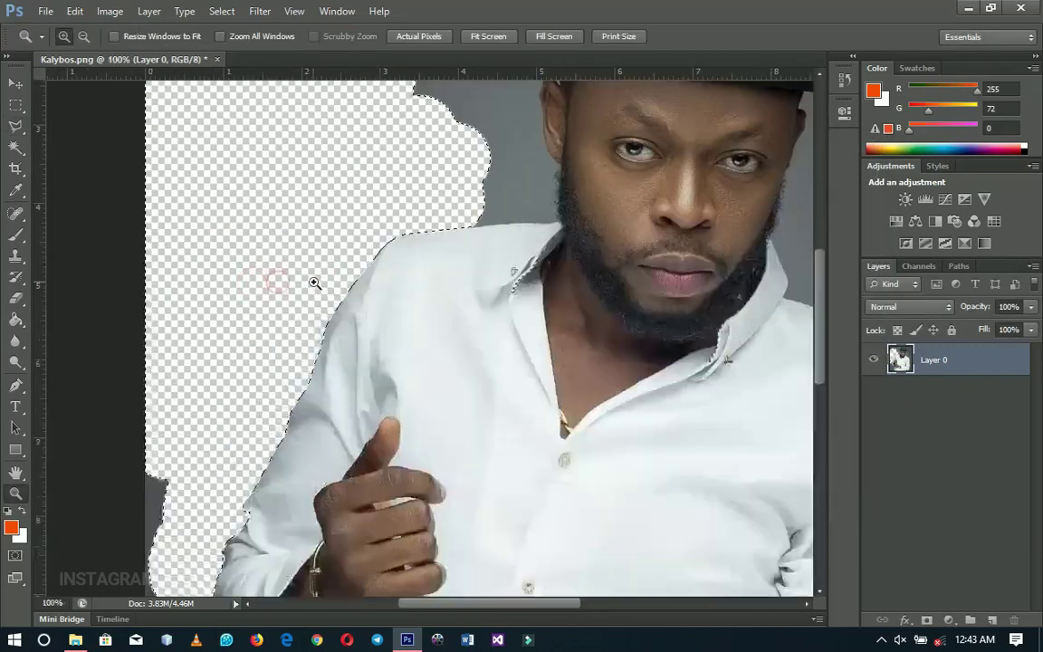
left_click(346, 286)
key("l")
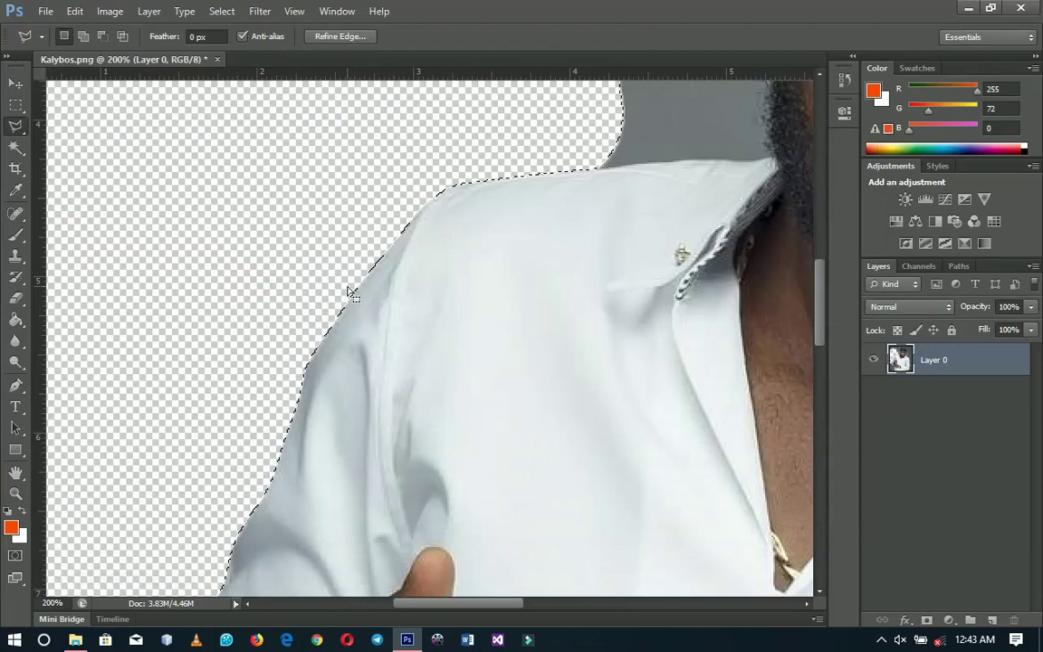
key("ctrl+d")
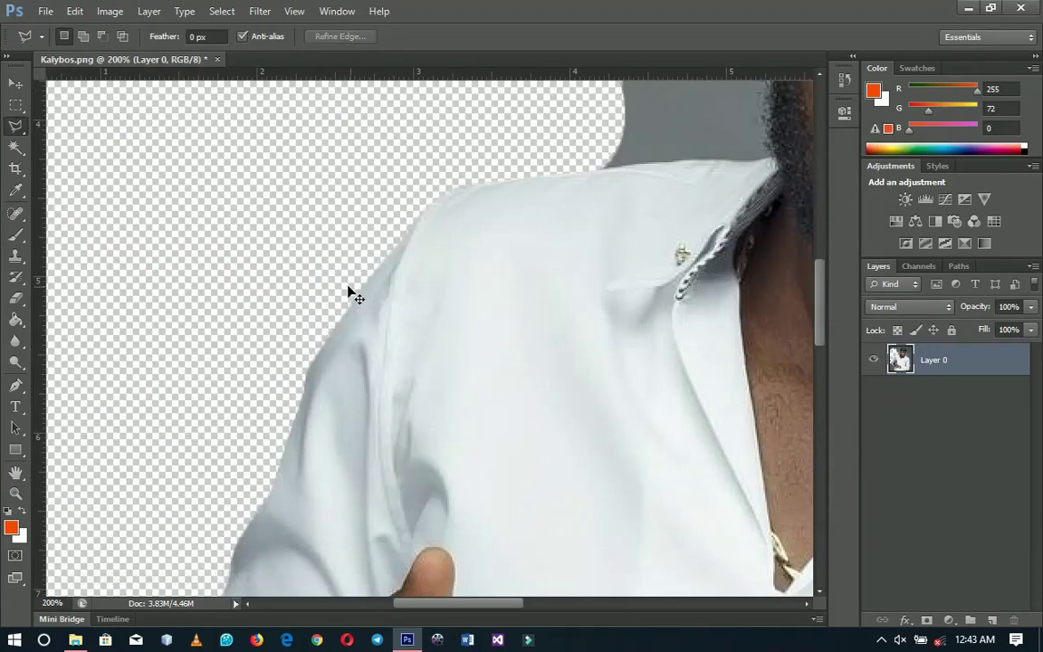
key("z")
key("ctrl+0")
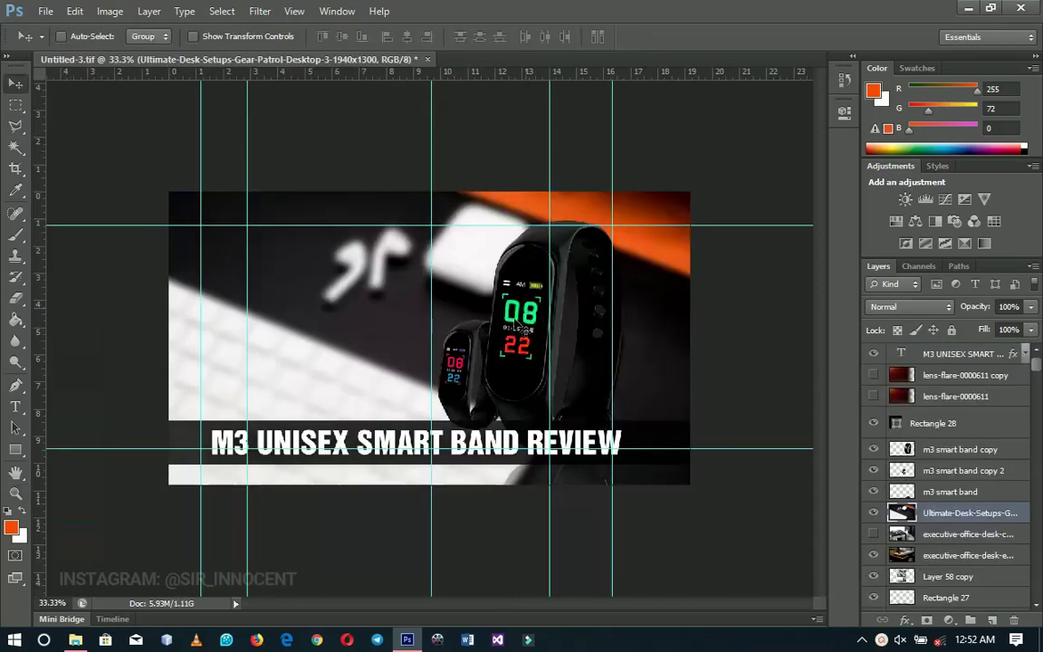
List the layers beneath the large smart band, browse the layer stack, and select the band's own layer directly from the canvas
right_click(521, 331)
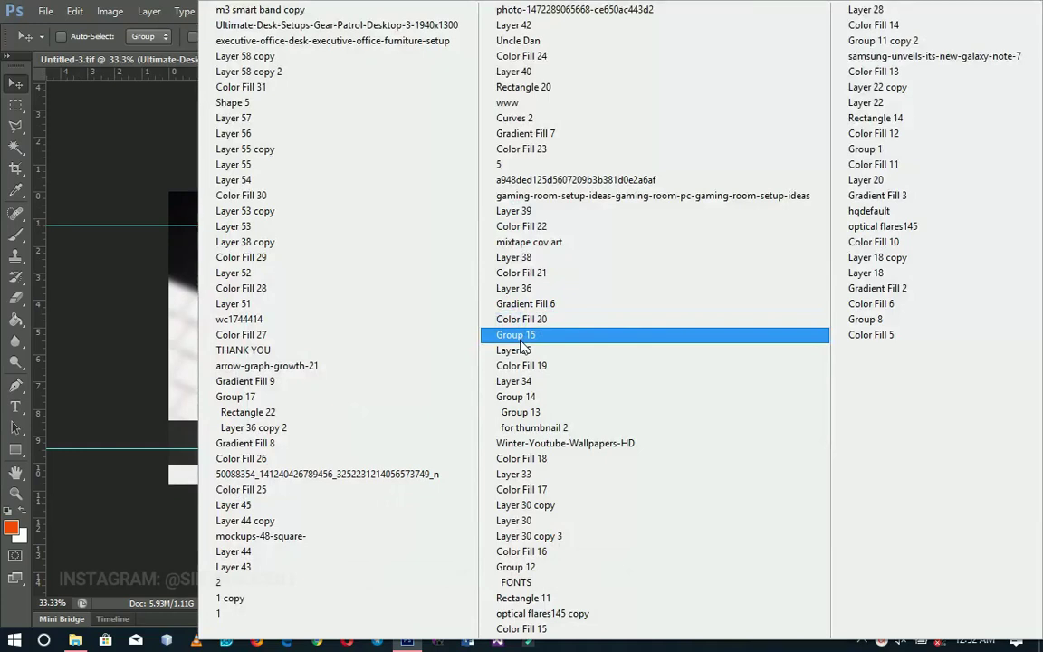
left_click(169, 323)
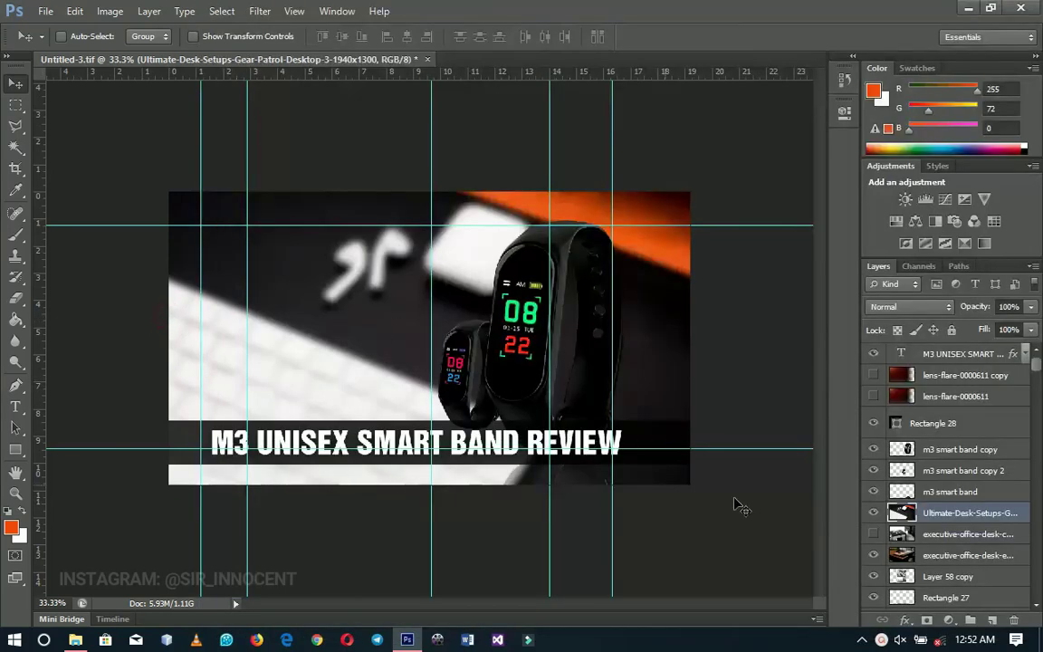
scroll(960, 471, "down", 10)
left_click(967, 512)
left_click(978, 533)
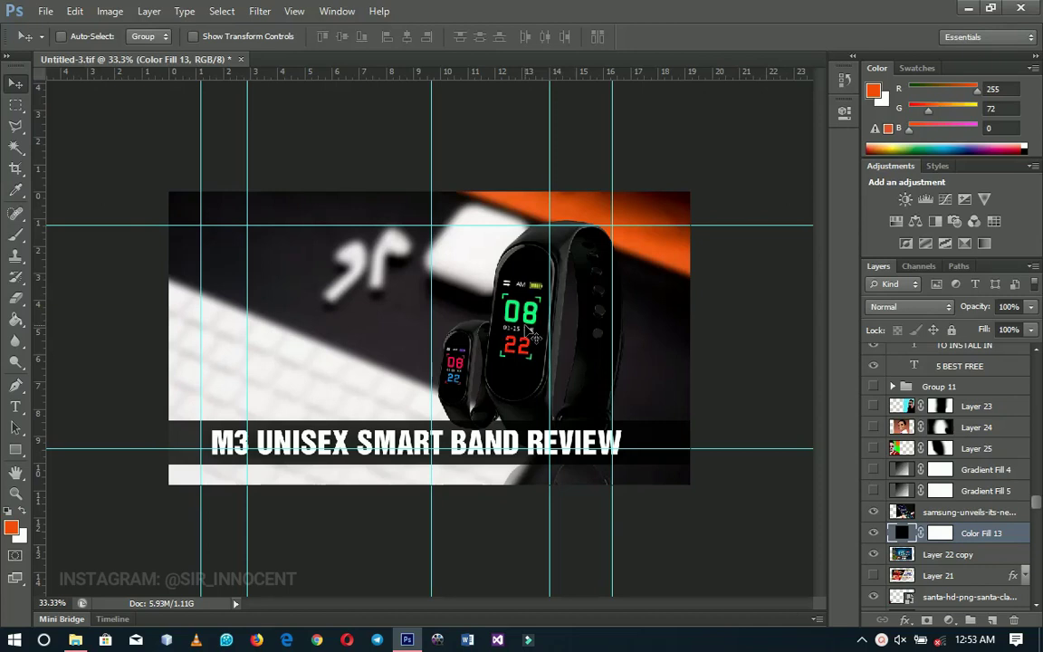
left_click(520, 374, "ctrl")
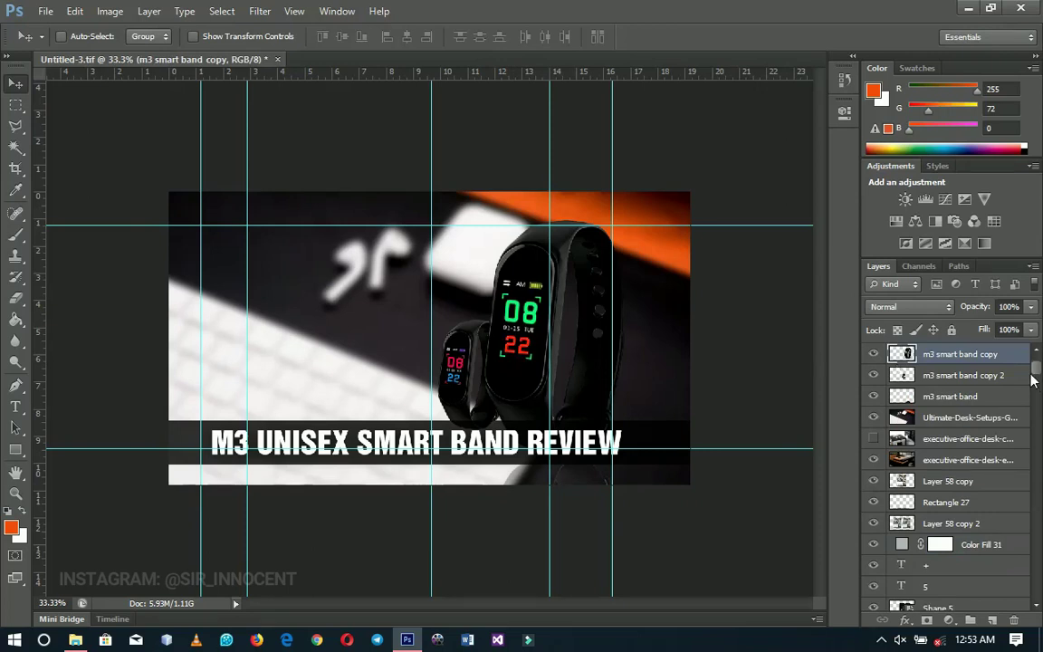
Select Layer 5 far down the layer stack, and jump back to the blurred desk background's layer directly from the canvas
left_click_drag(1036, 364, 1038, 575)
left_click(944, 538)
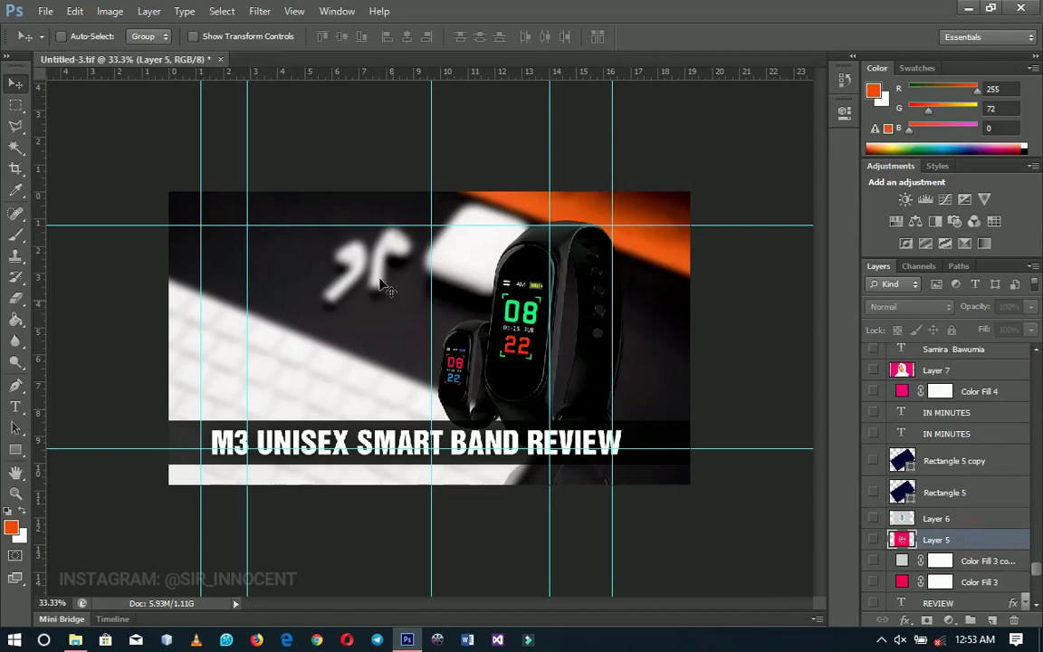
left_click(349, 328, "ctrl")
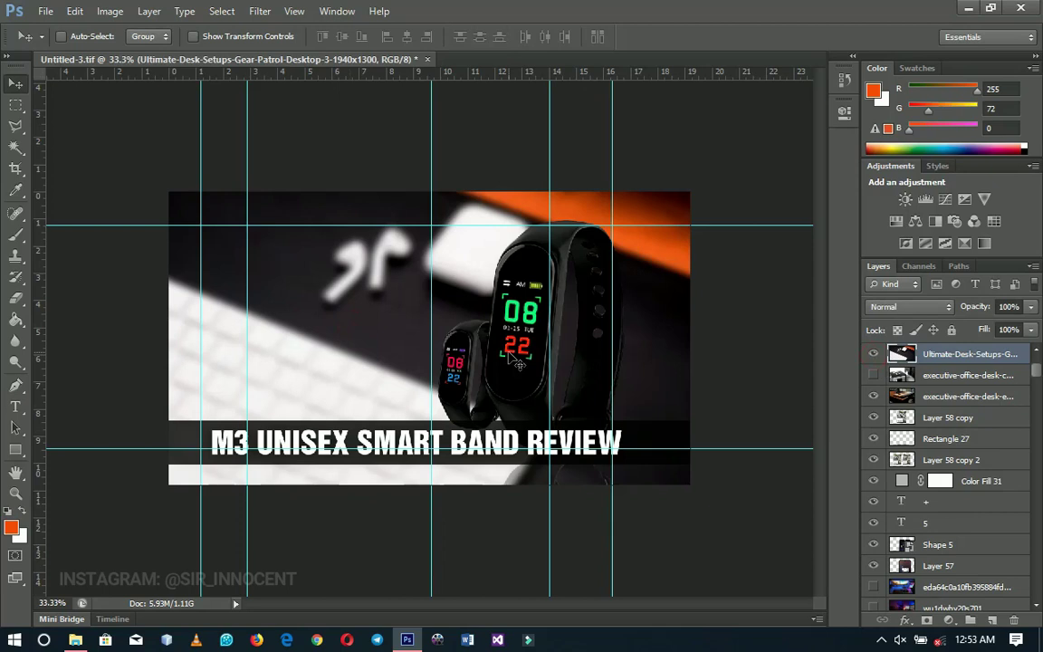
Show only the blurred desk background layer and restore the visibility of the other layers
left_click(873, 354, "alt")
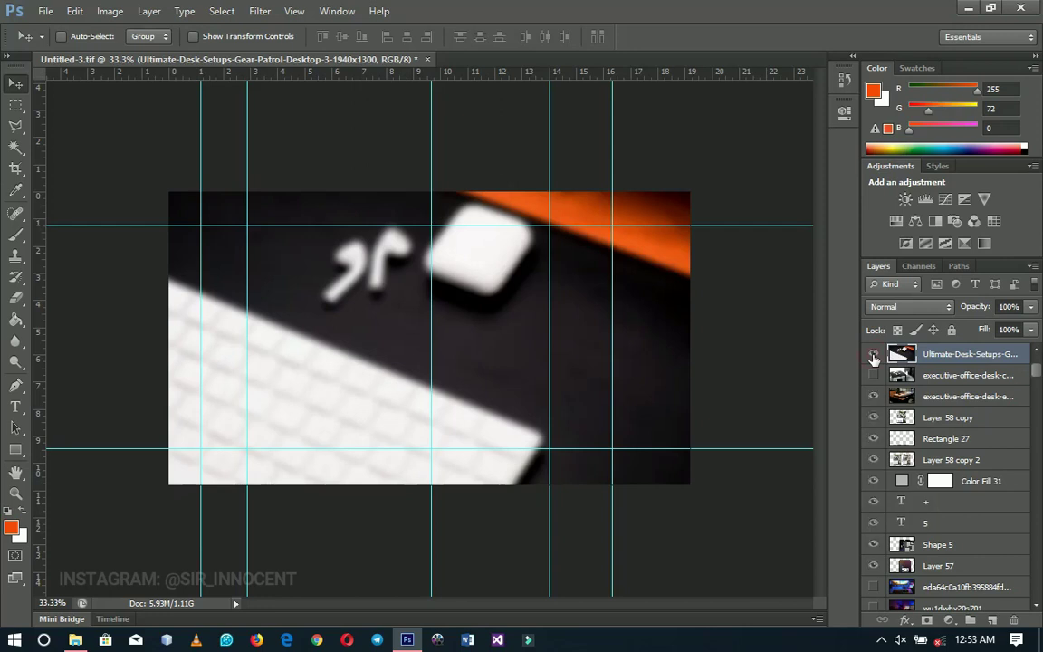
left_click(873, 354, "alt")
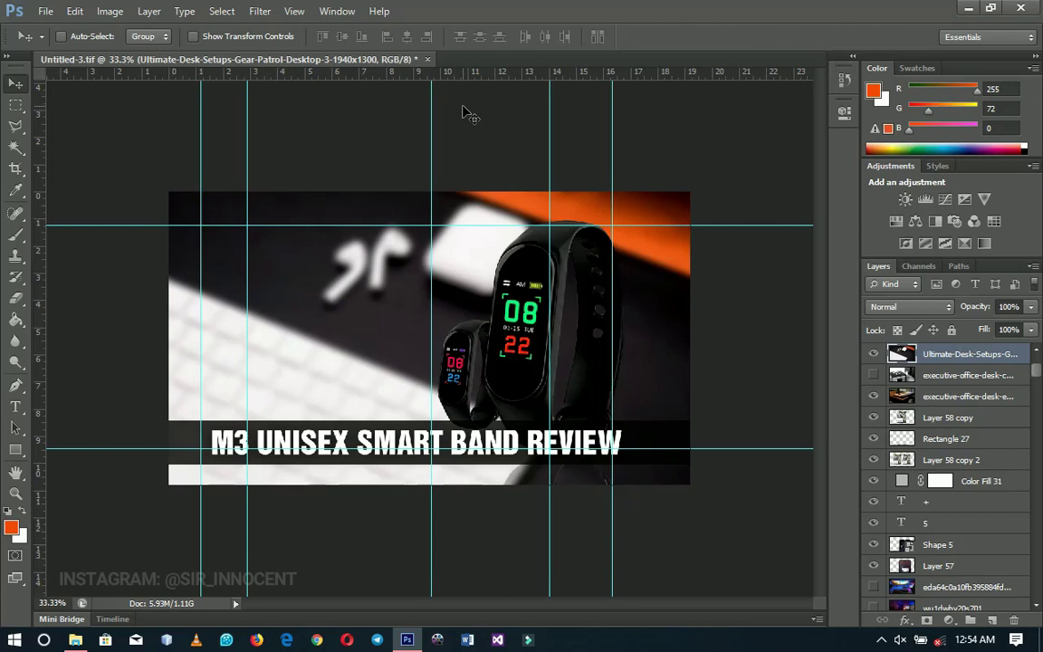
Hide and show the rulers again, and try to pull a guide from the horizontal ruler onto the canvas
key("ctrl+r")
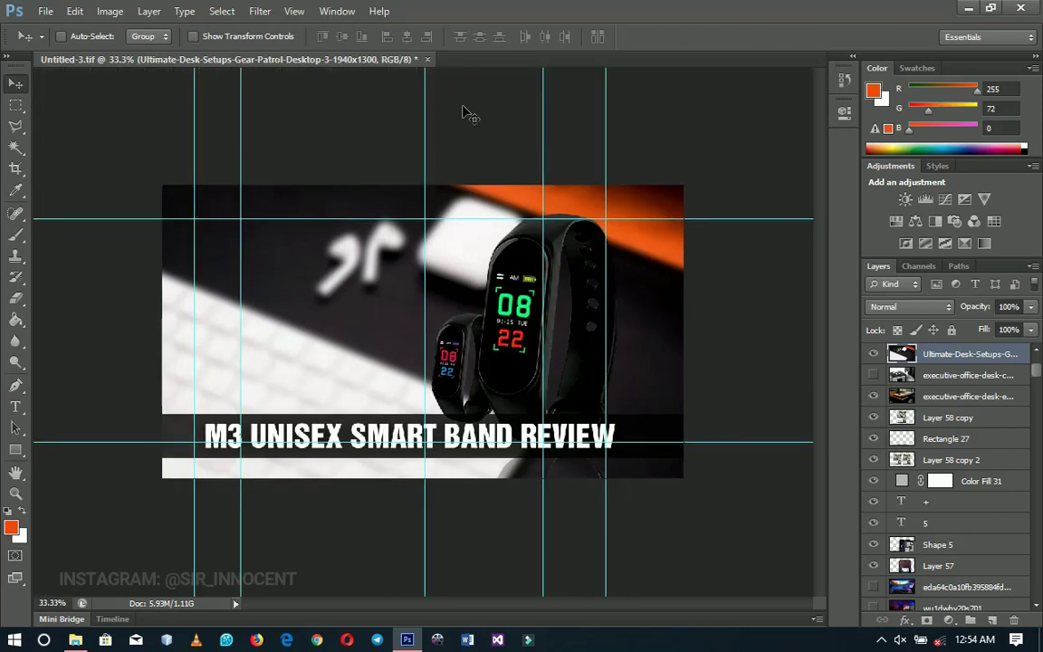
key("ctrl+r")
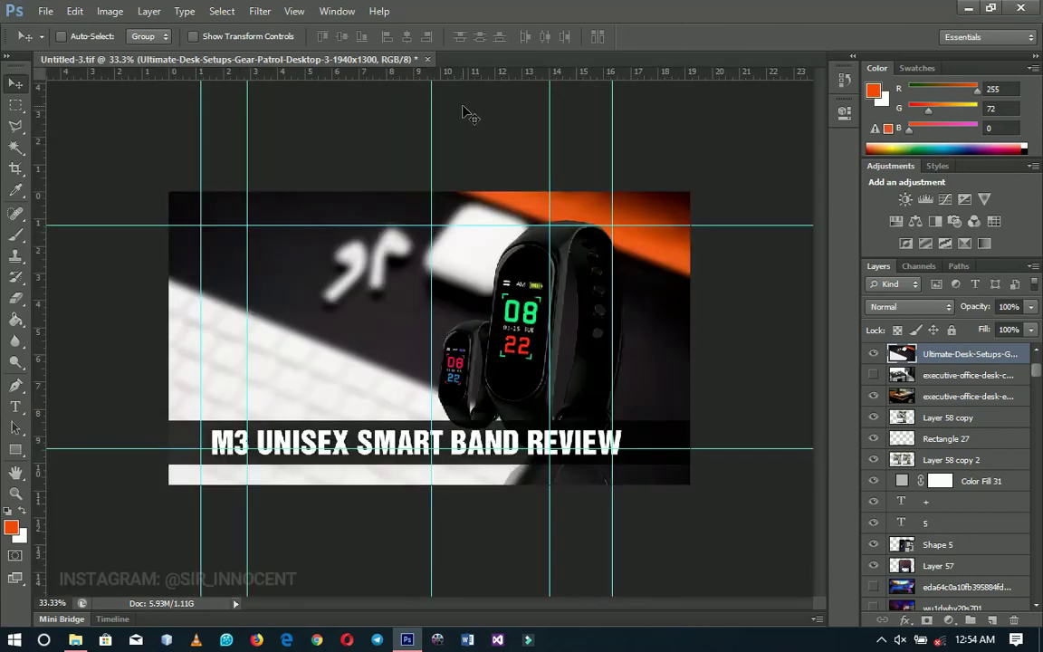
key("alt+period")
left_click_drag(477, 73, 432, 315)
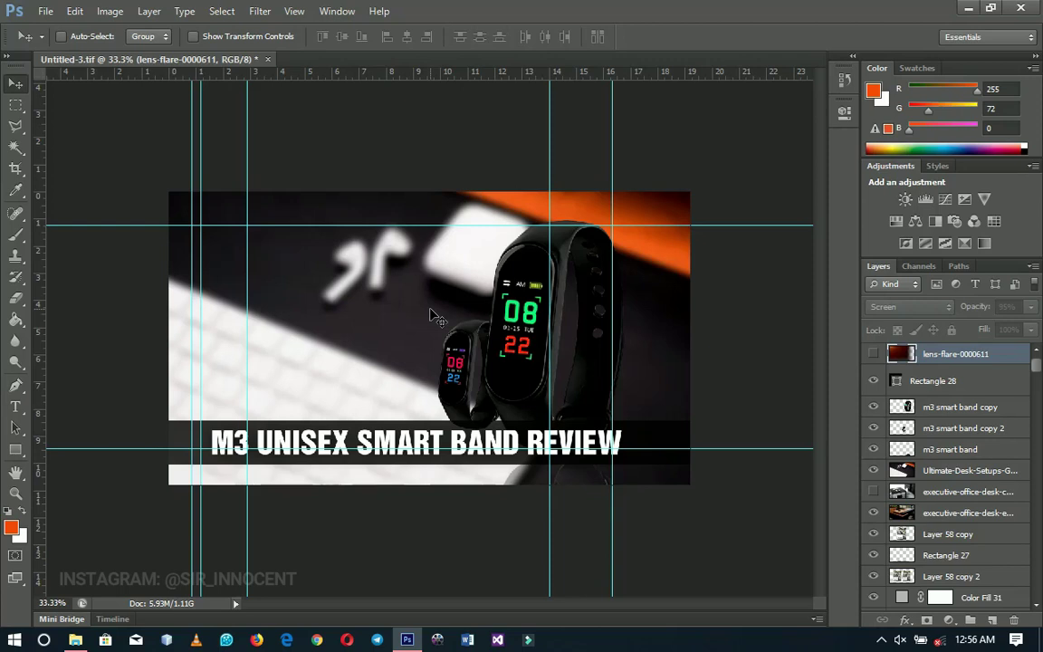
Add a new vertical guide at the 50% position
left_click(295, 11)
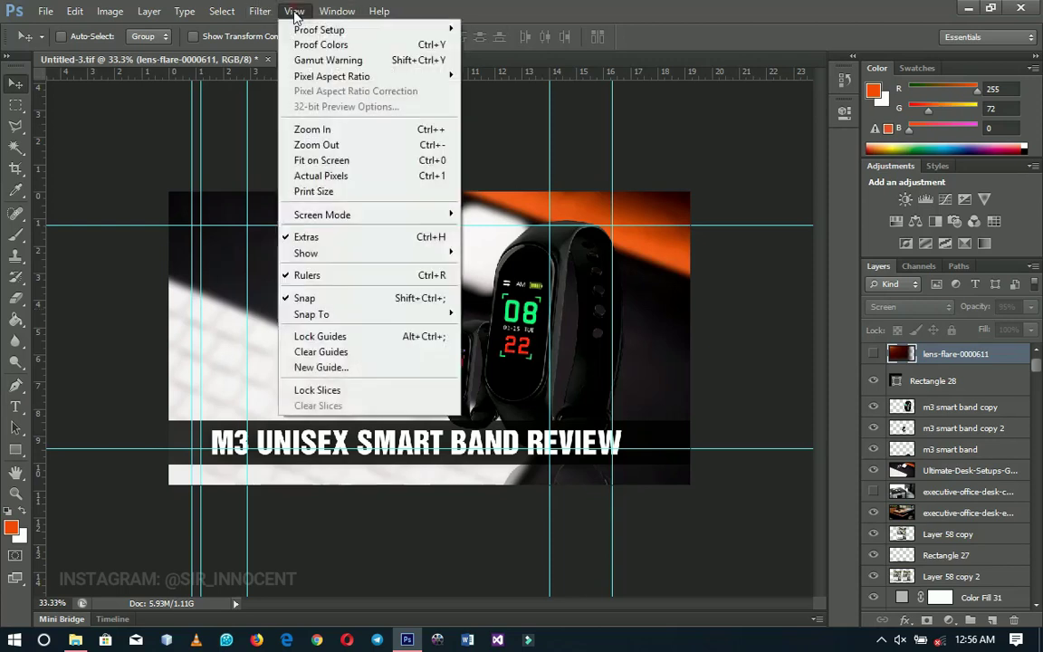
left_click(317, 366)
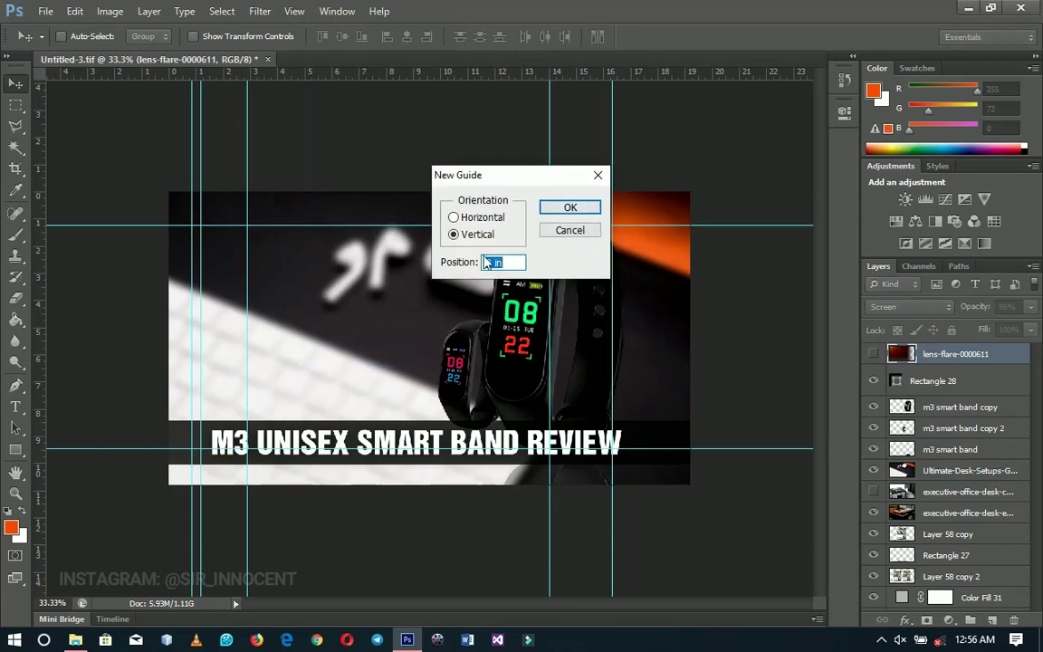
type("50%")
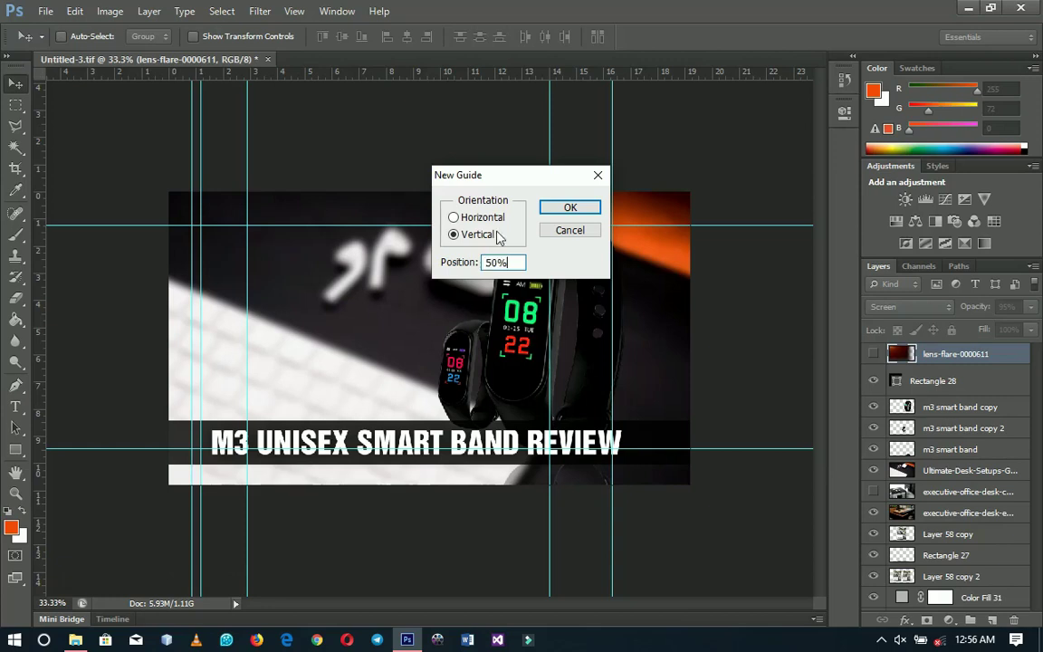
left_click(571, 207)
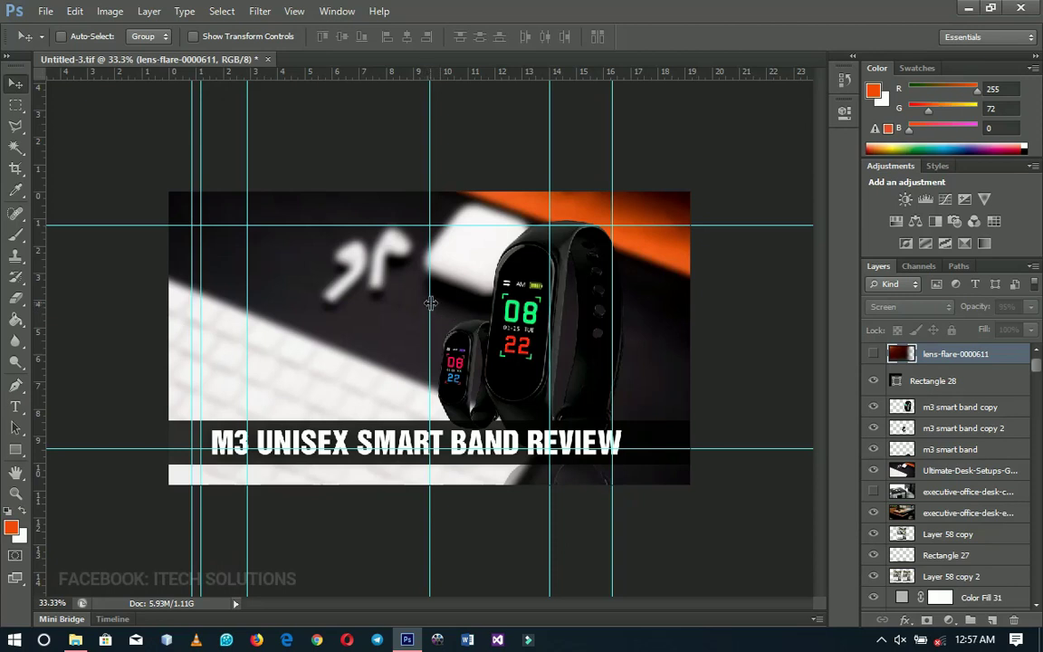
Change the guide color to Green in the Guides, Grid & Slices preferences
left_click_drag(430, 302, 429, 232)
double_click(461, 224)
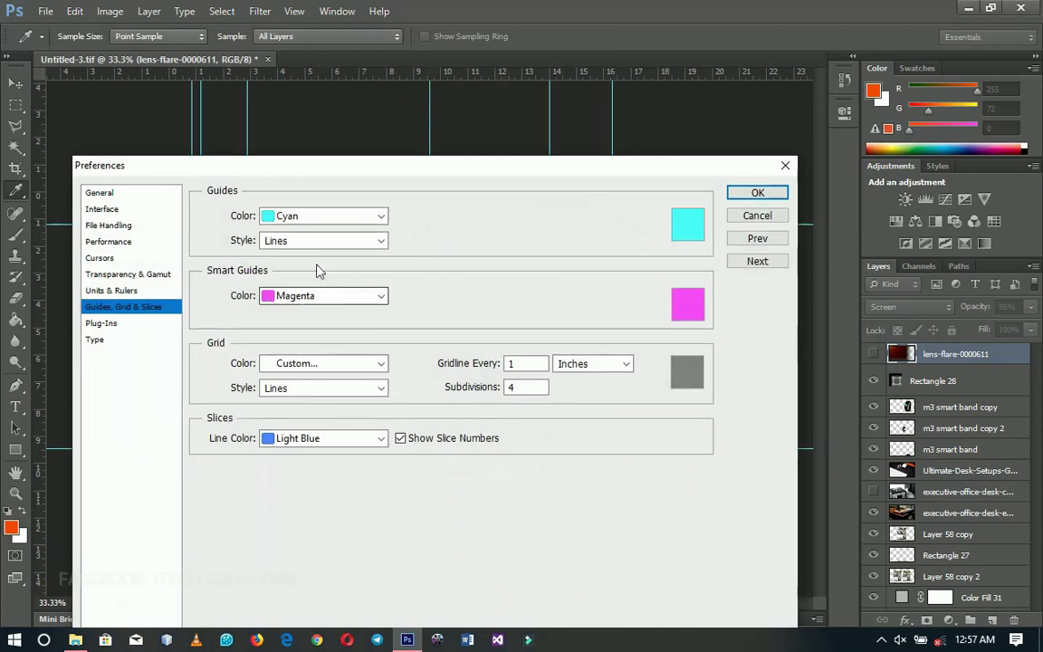
left_click(326, 217)
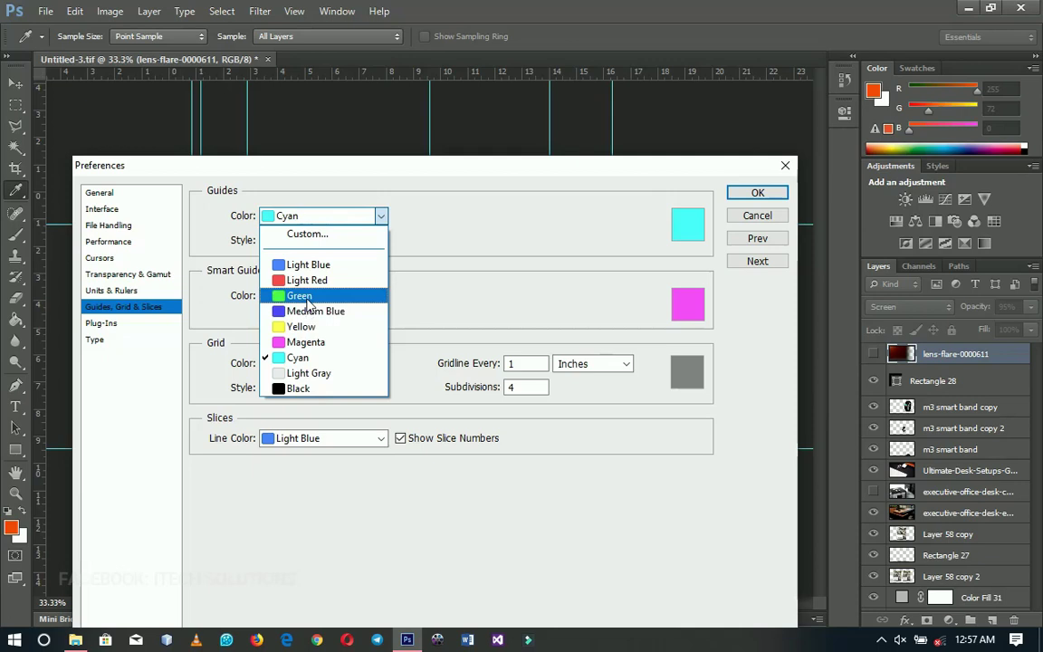
left_click(300, 296)
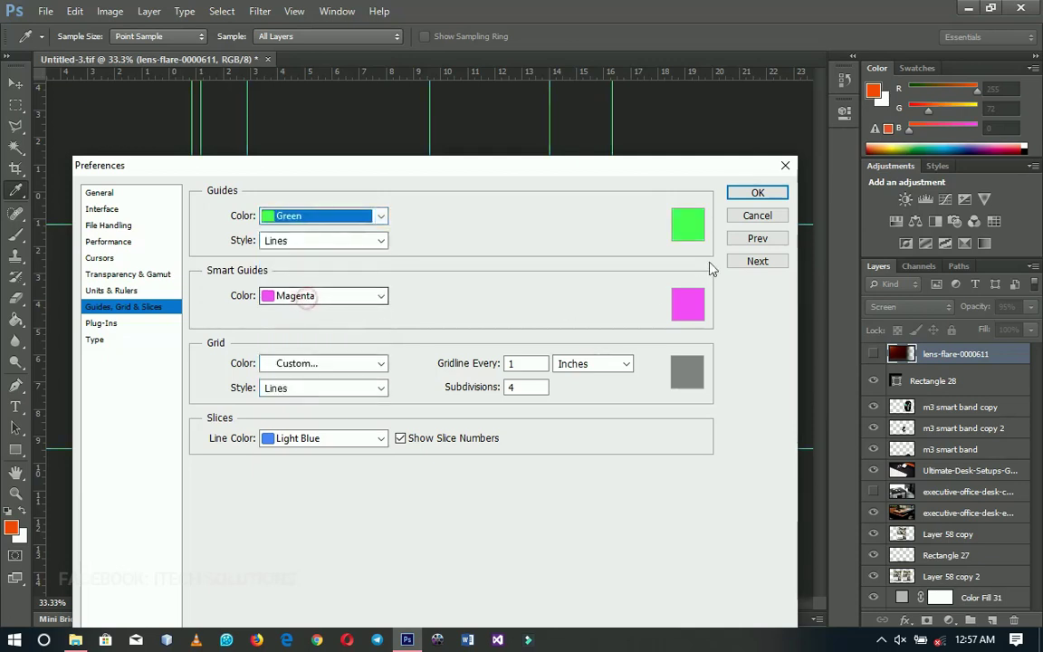
left_click(756, 193)
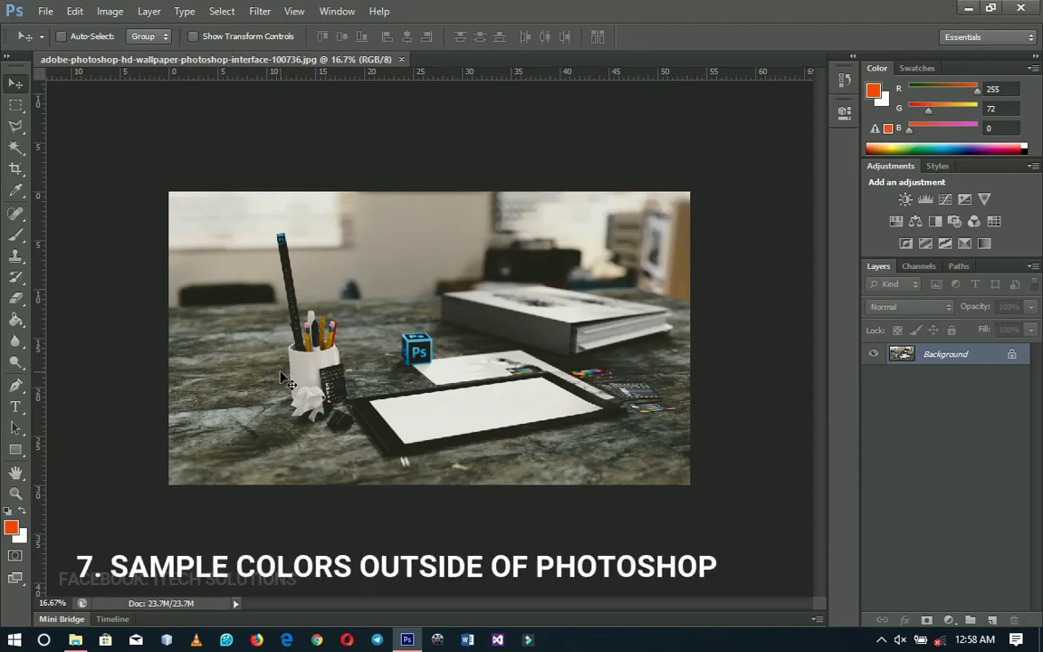
Shrink the Photoshop window to expose the desktop, and sample the blue of the Ps cube with the Eyedropper tool
key("i")
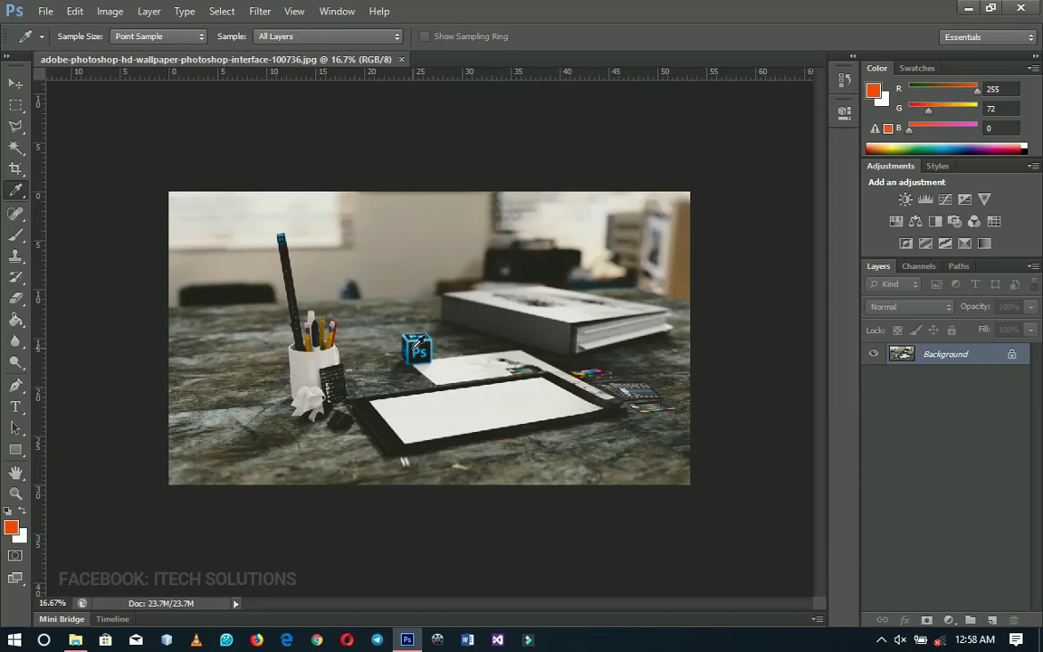
left_click_drag(380, 313, 16, 531)
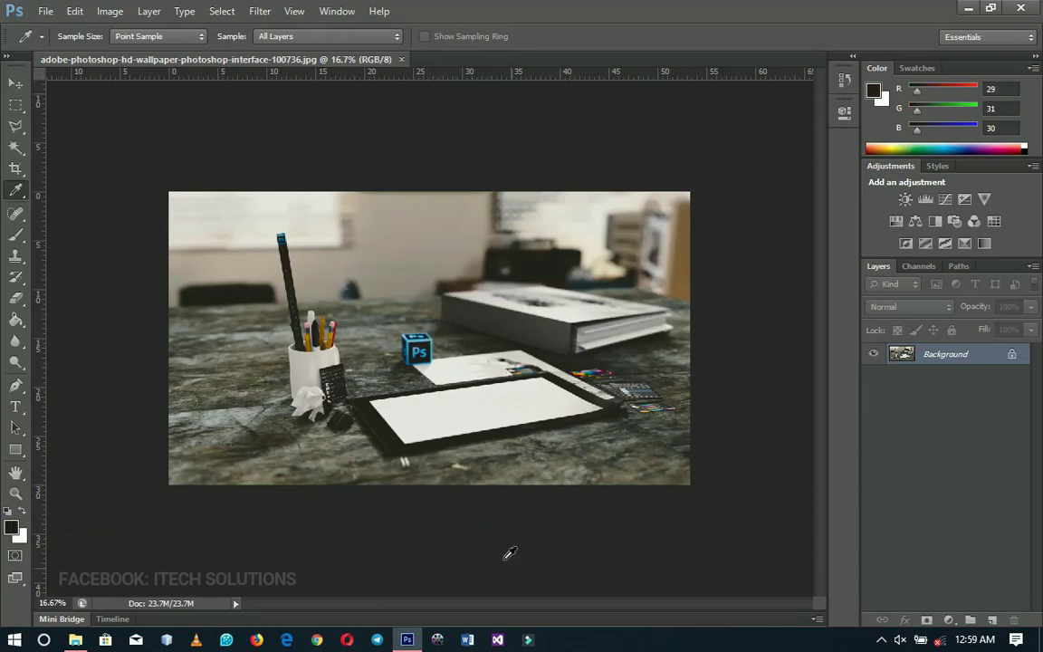
left_click(989, 9)
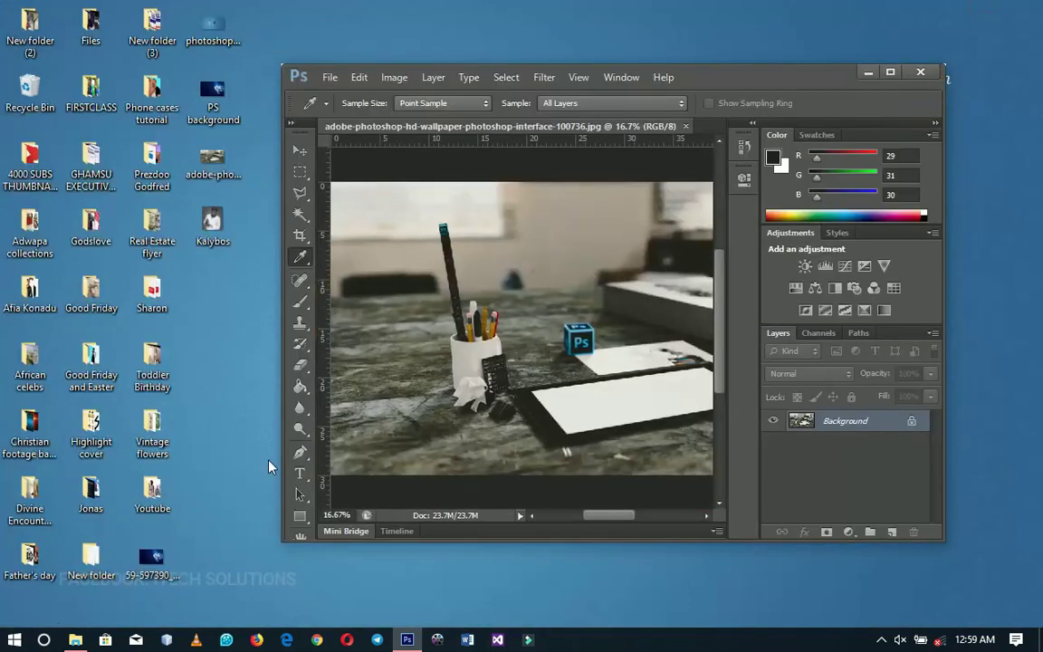
left_click(579, 339)
scroll(573, 315, "right", 3)
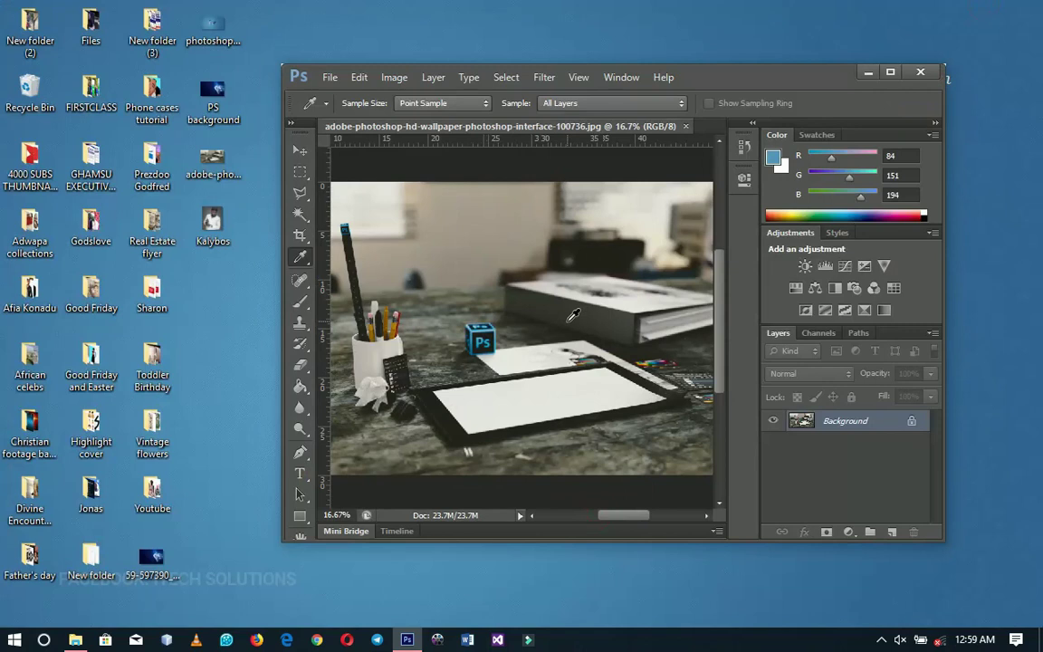
Sample dark blue from the PS background desktop icon and red from the 4000 SUBS folder icon, then maximize the window
left_click(493, 263)
left_click_drag(493, 262, 216, 88)
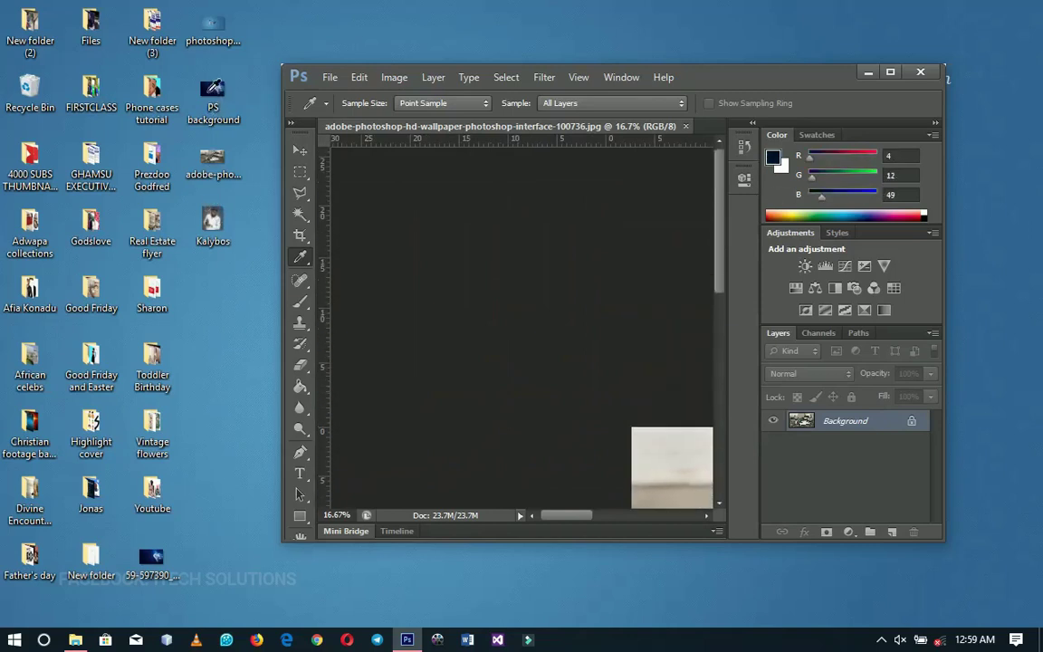
left_click_drag(185, 83, 178, 27)
left_click_drag(84, 73, 32, 149)
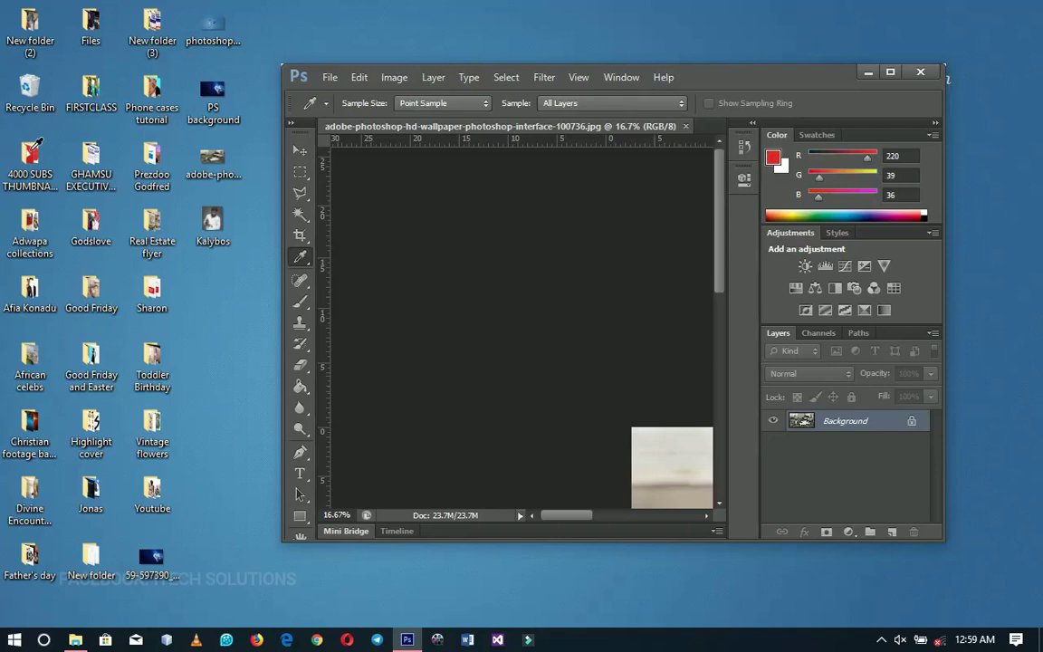
left_click(889, 74)
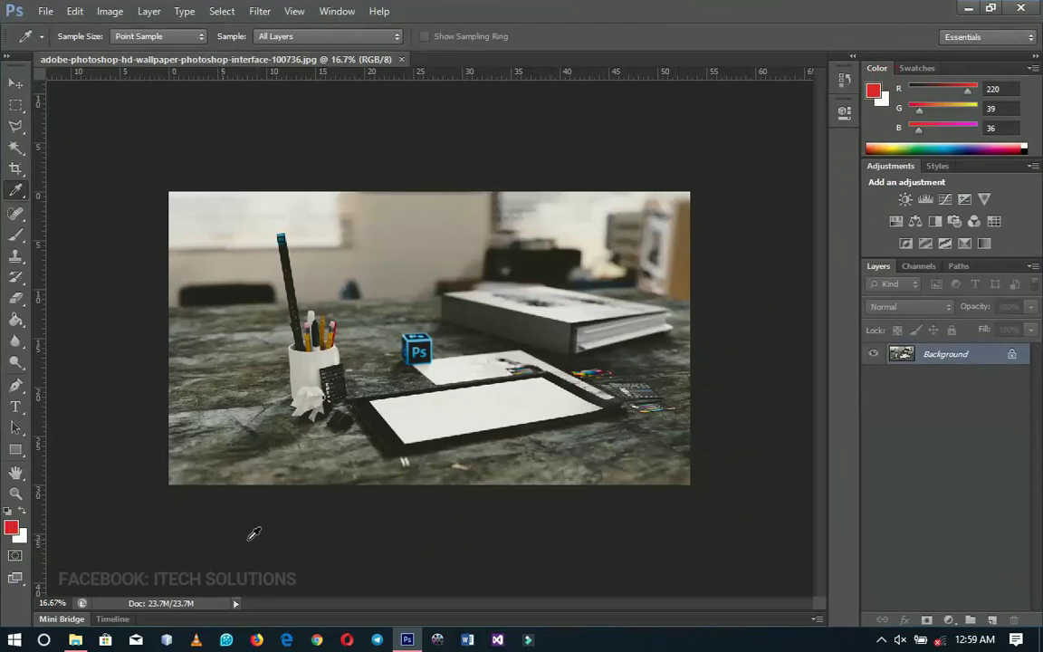
Sample the dark navy of the 59-597390 image icon on the desktop and check it in the foreground Color Picker
double_click(892, 11)
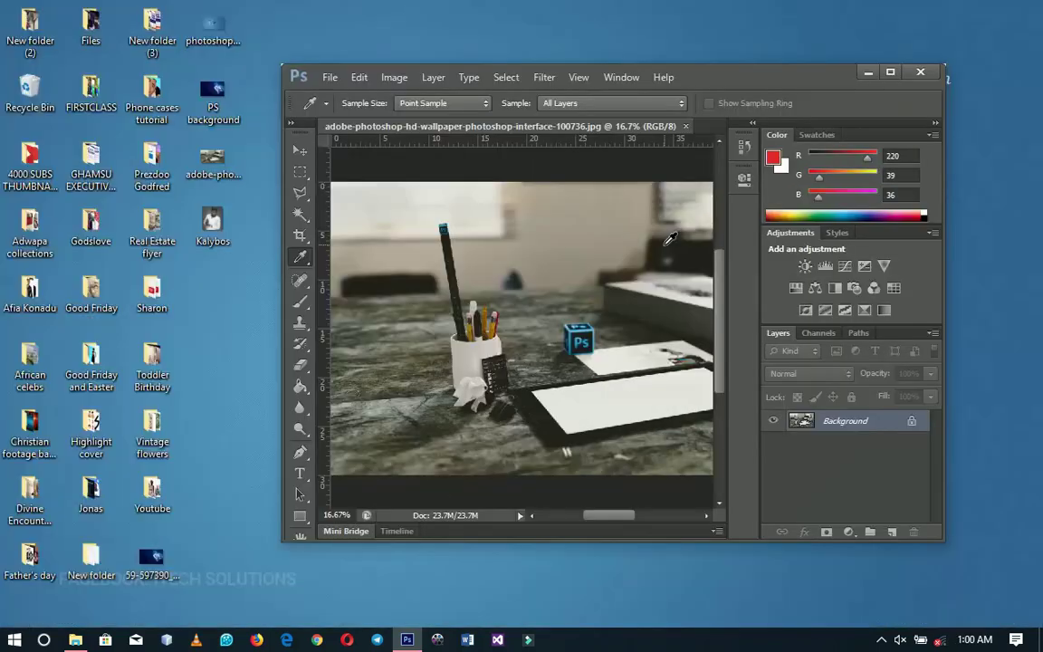
left_click_drag(670, 238, 152, 554)
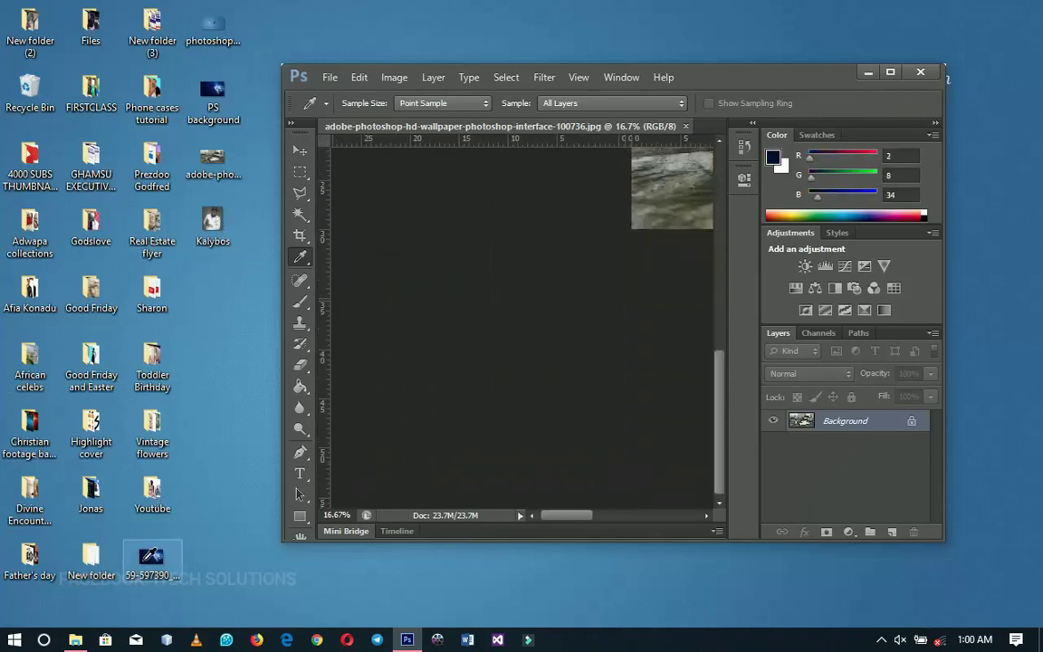
double_click(801, 70)
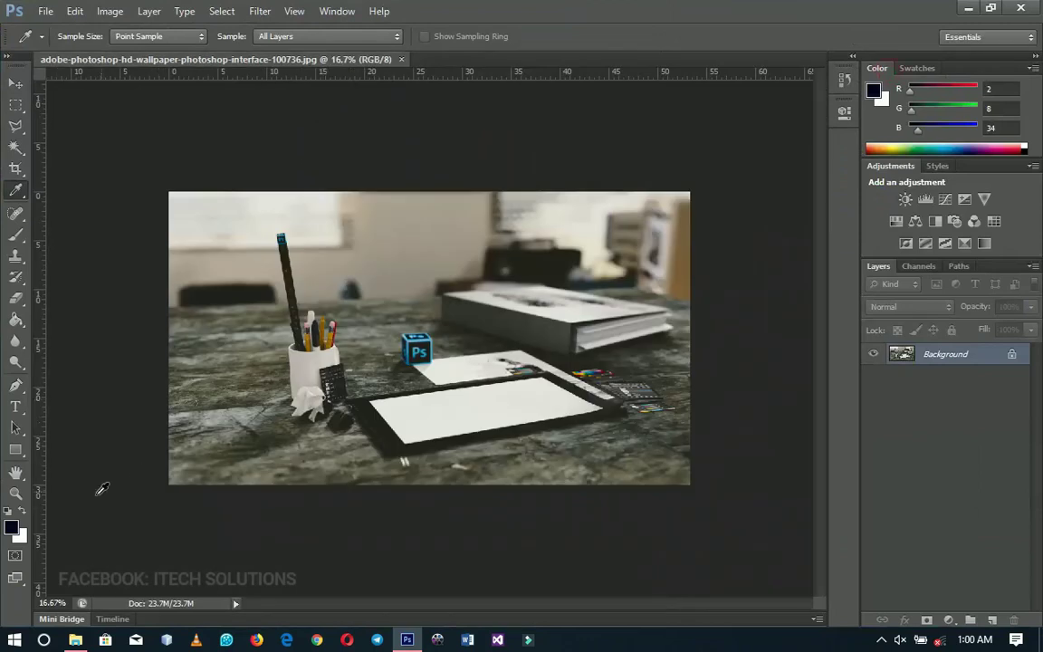
left_click(13, 527)
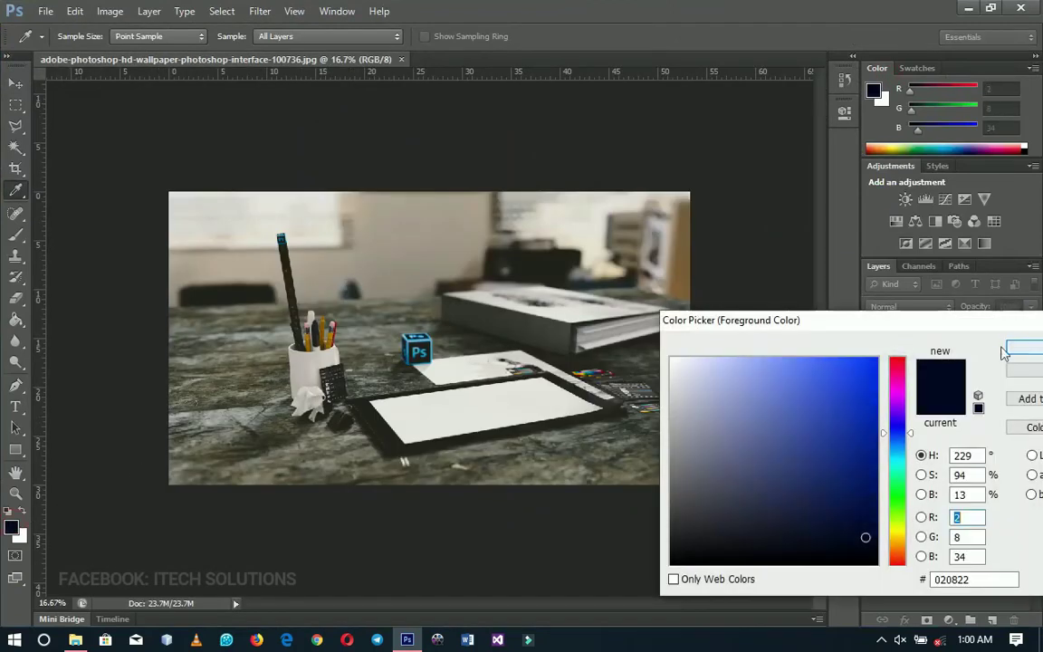
key("Escape")
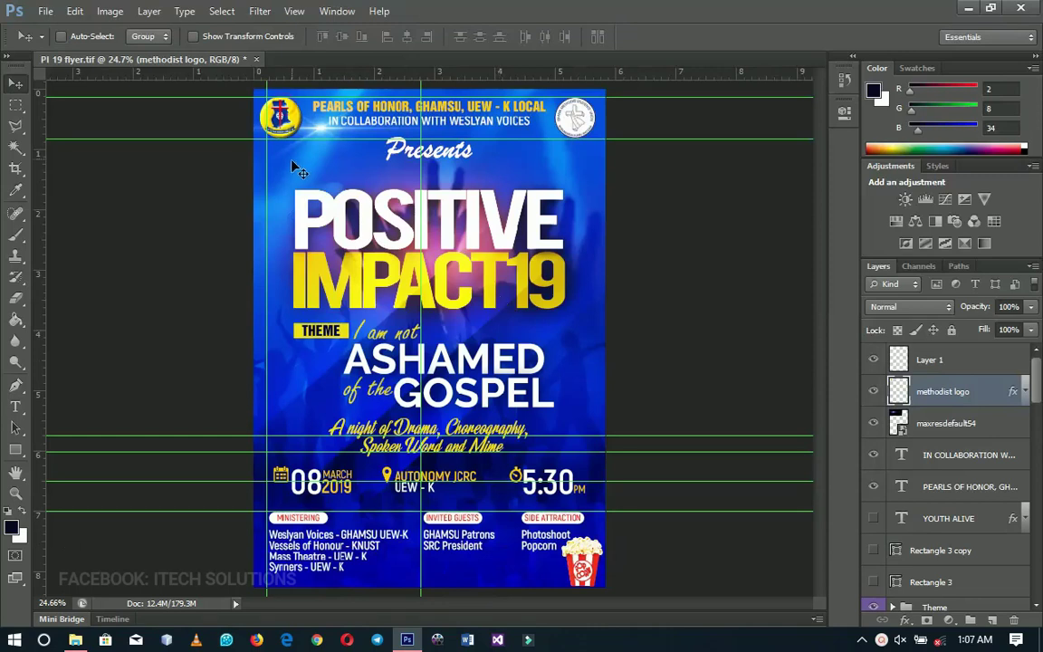
Duplicate the methodist logo on the flyer near the POSITIVE heading, and delete the copies
right_click(257, 98)
left_click(303, 126)
left_click_drag(292, 157, 323, 217)
left_click_drag(311, 177, 407, 199)
key("Delete")
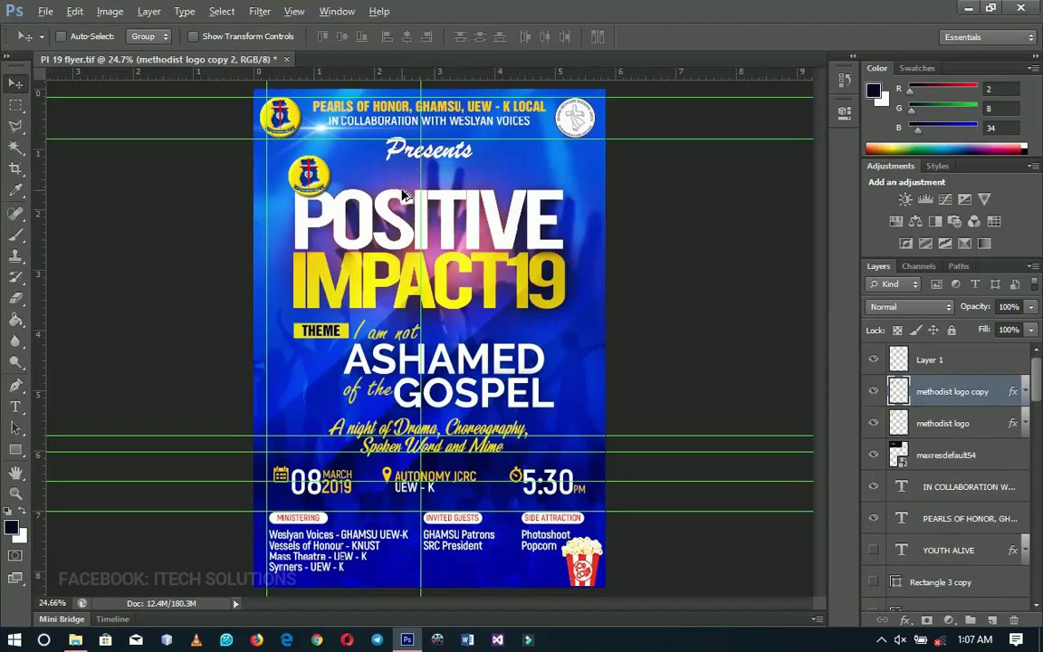
key("Delete")
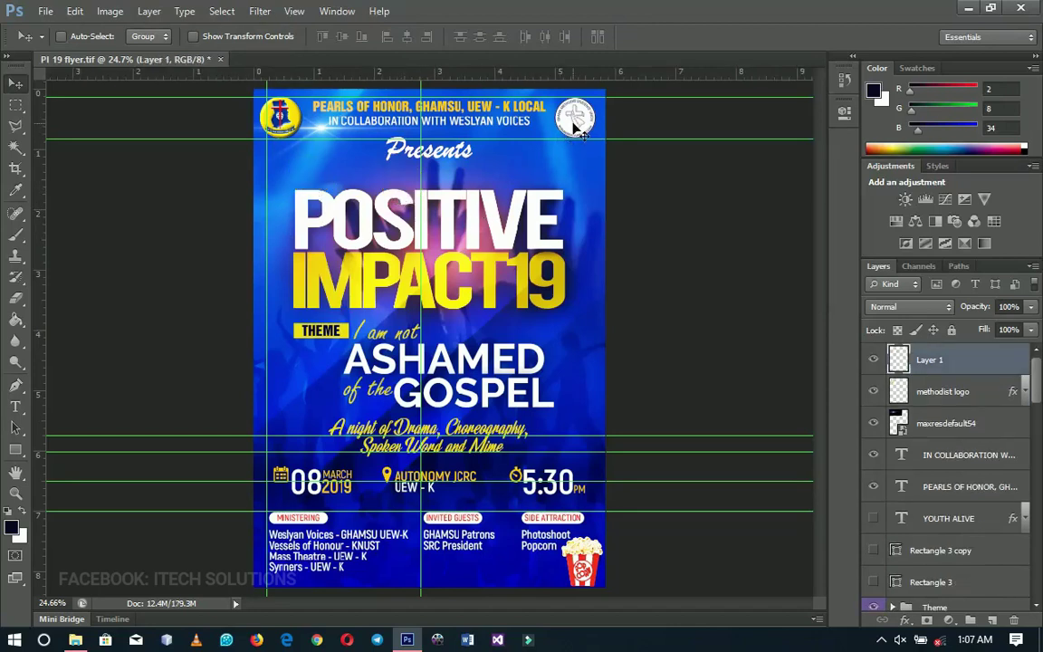
Select the POSITIVE text layer from the canvas and examine the effects applied to the POSITIVE and impact 19 layers
right_click(531, 221)
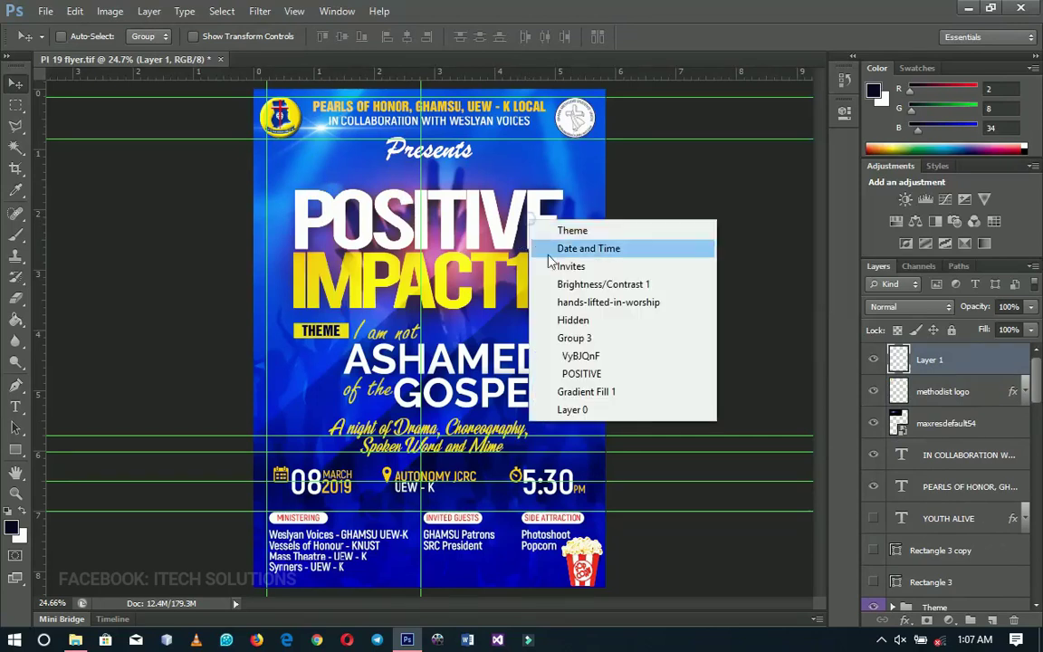
left_click(584, 374)
scroll(1038, 559, "down", 3)
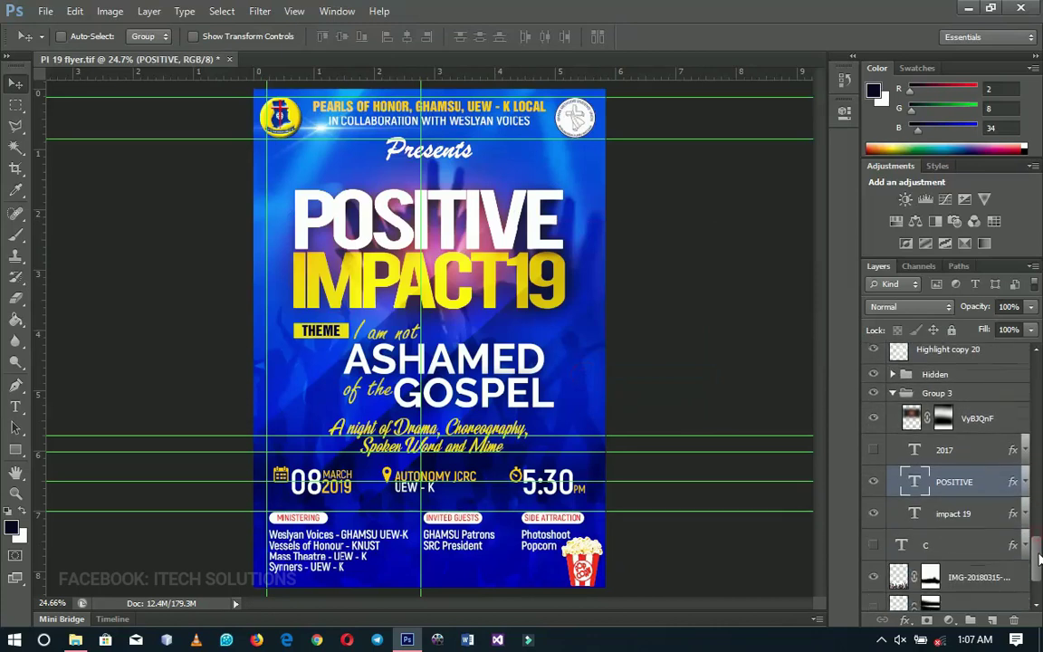
scroll(1038, 559, "down", 1)
left_click(1023, 450)
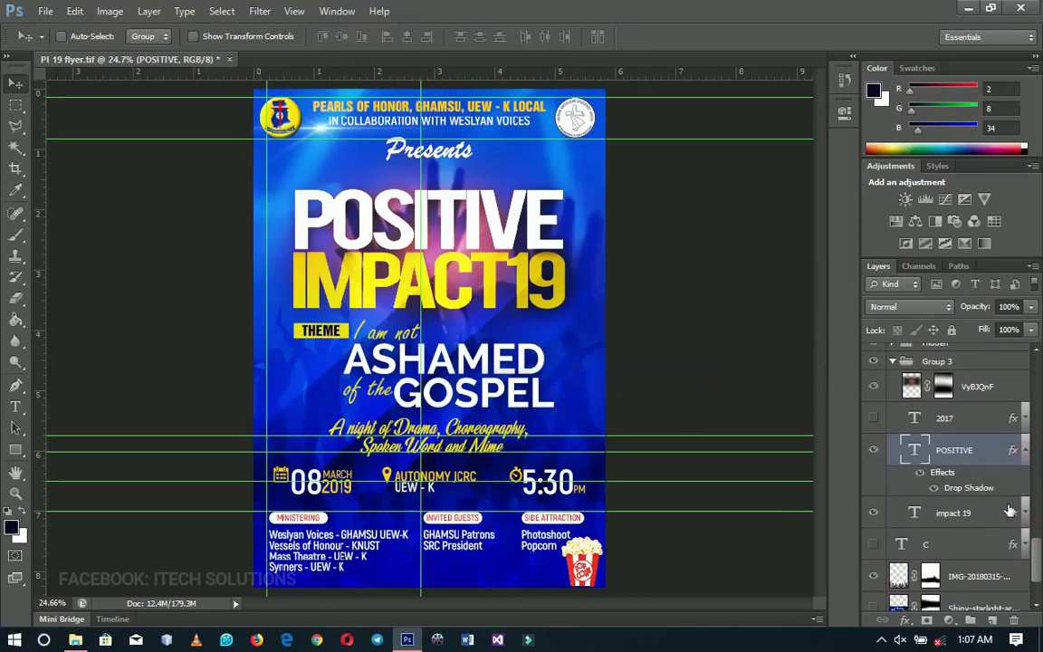
left_click(1023, 450)
left_click(1024, 482)
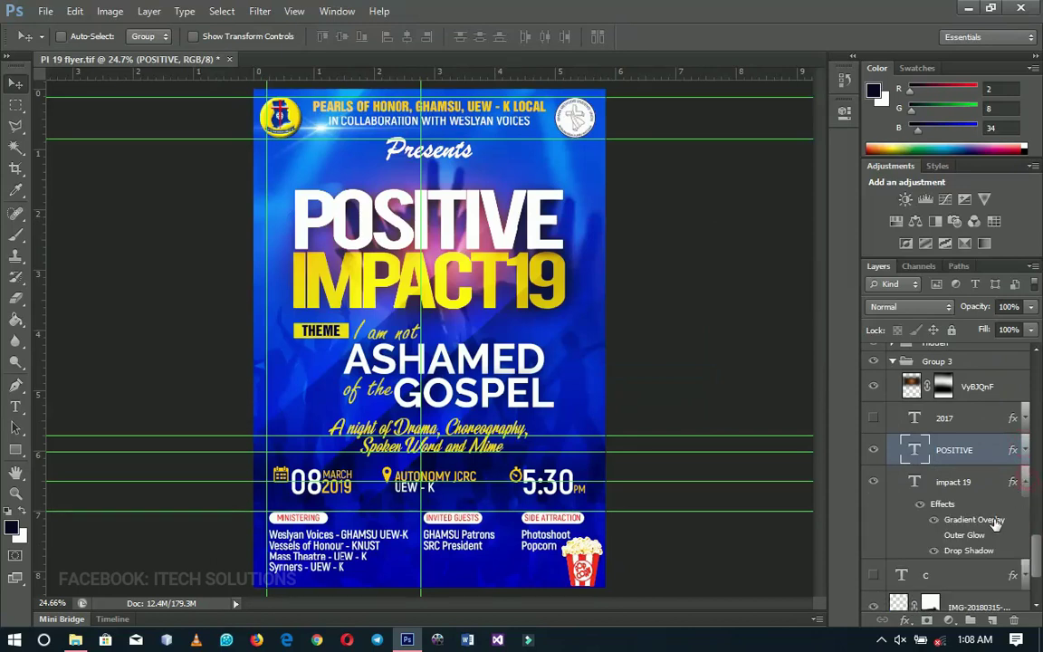
Turn on the Outer Glow effect of the impact 19 layer and collapse its effects list
left_click(983, 481)
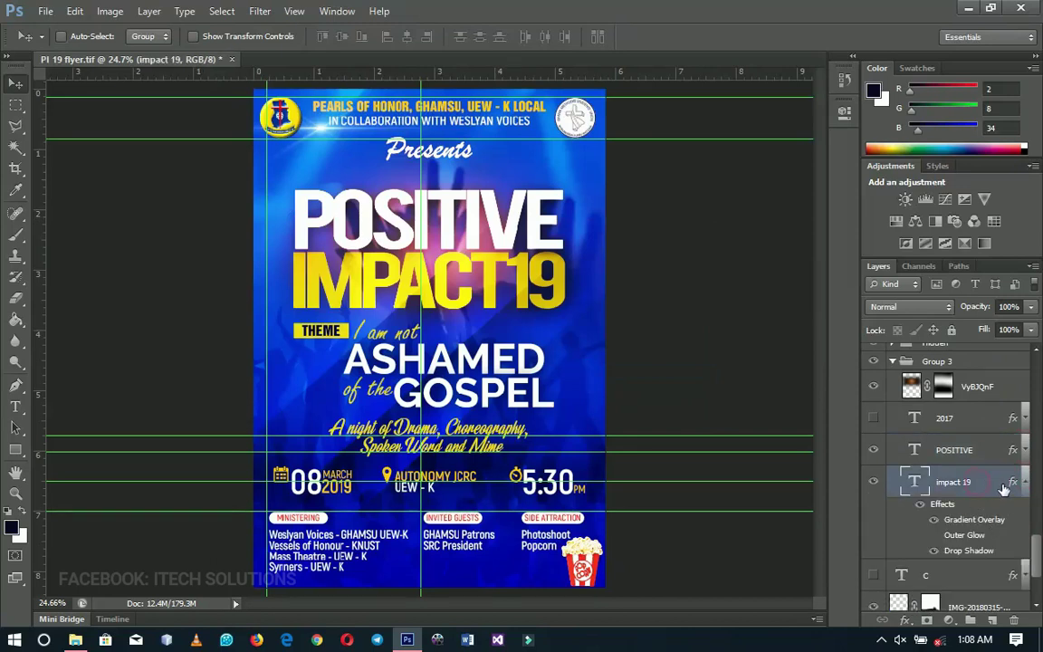
left_click(935, 536)
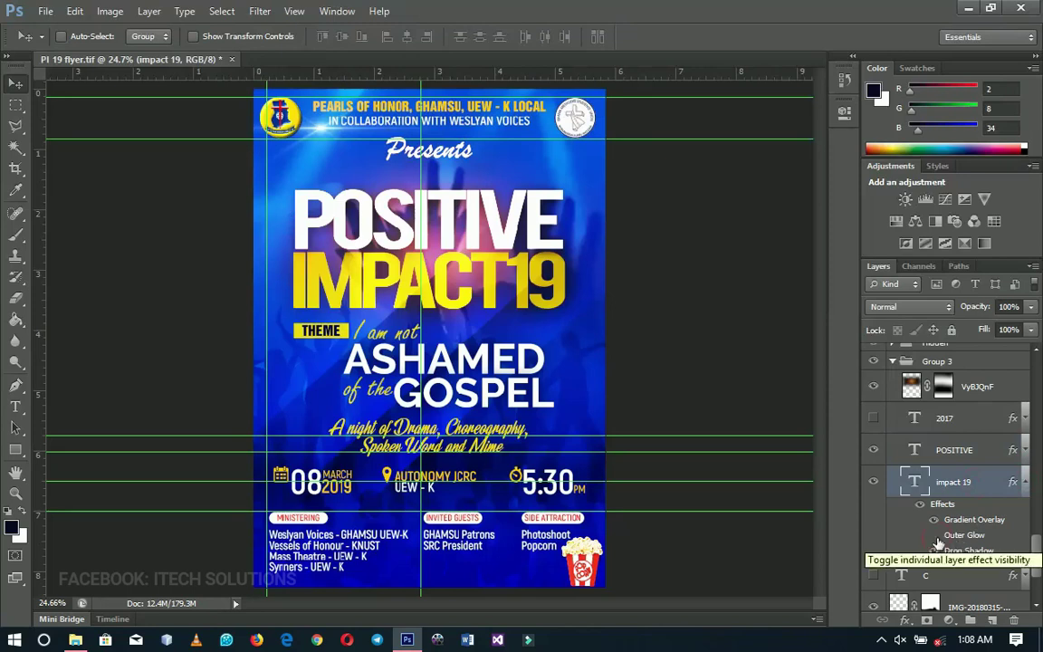
left_click(936, 537)
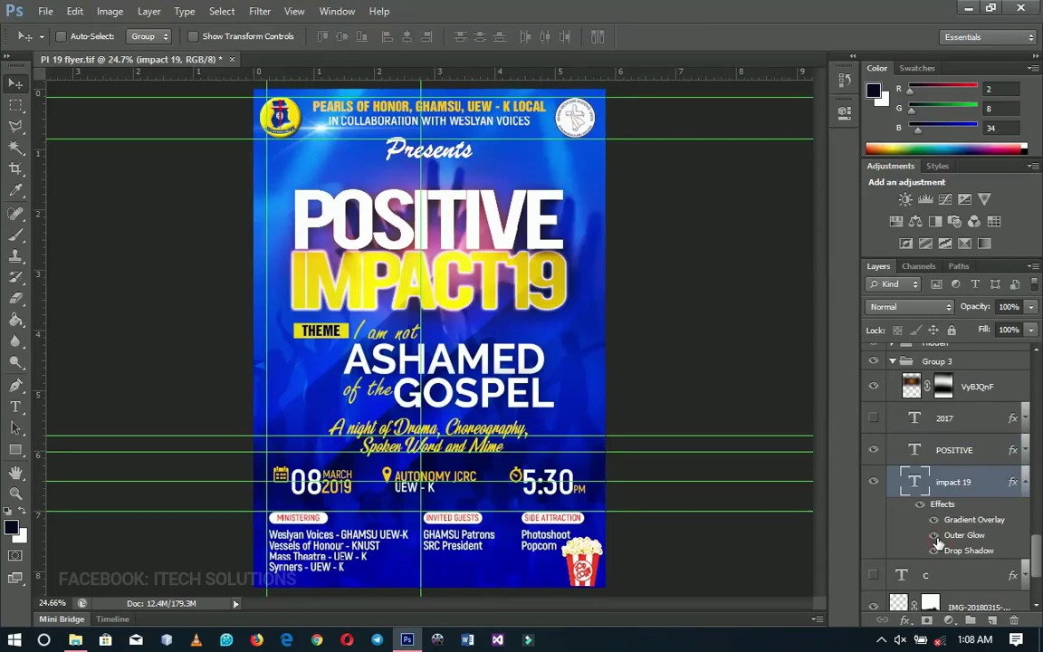
left_click(1024, 486)
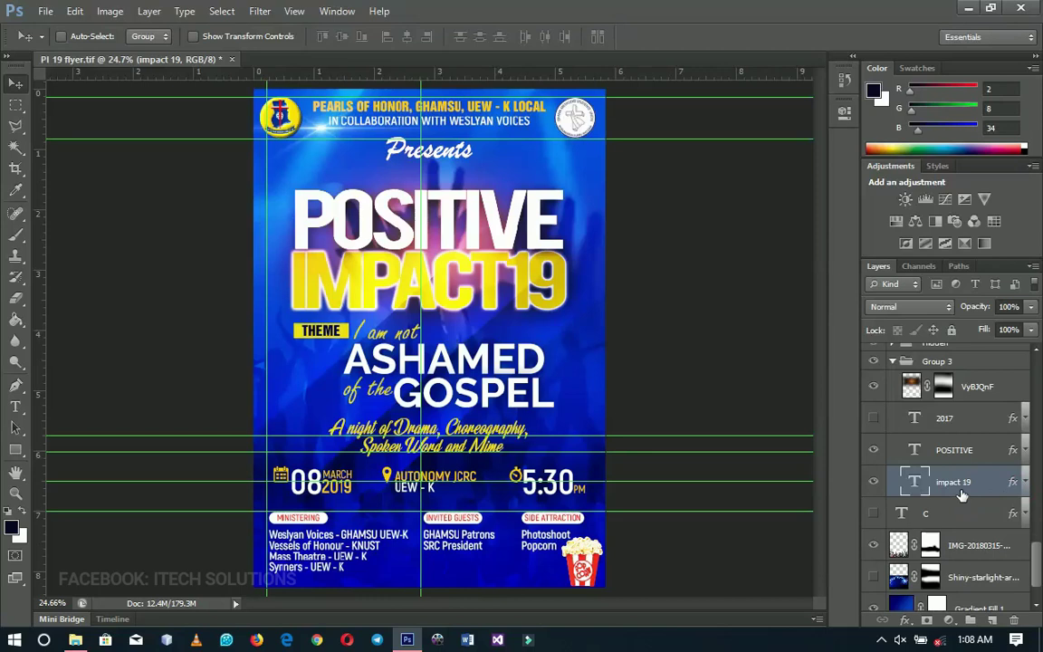
Copy the impact 19 layer style onto the POSITIVE text layer, and undo the paste
right_click(962, 494)
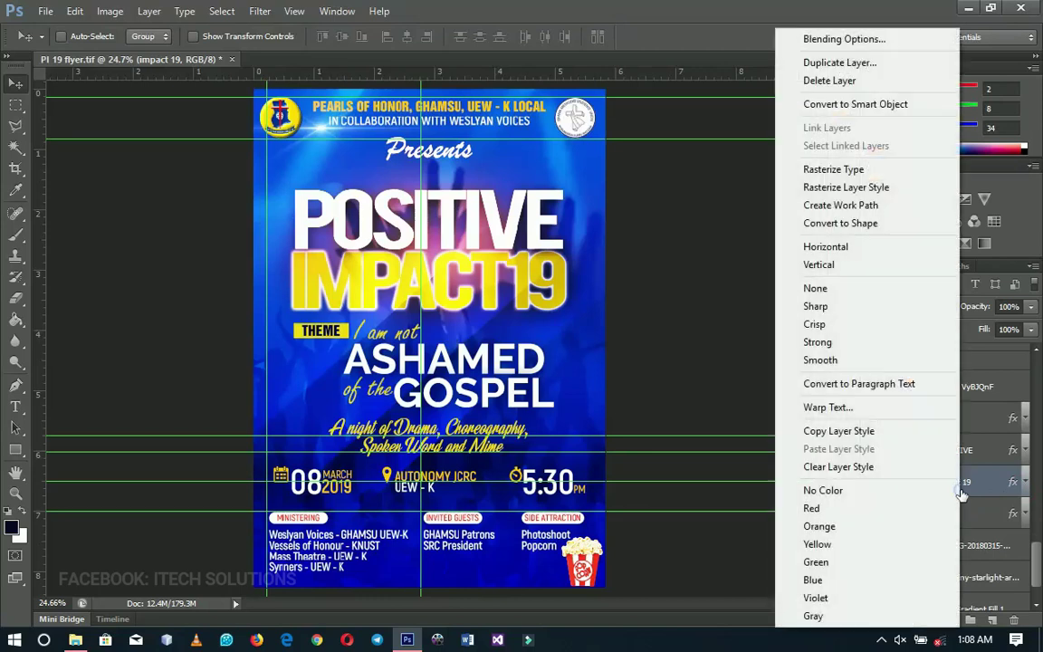
left_click(810, 432)
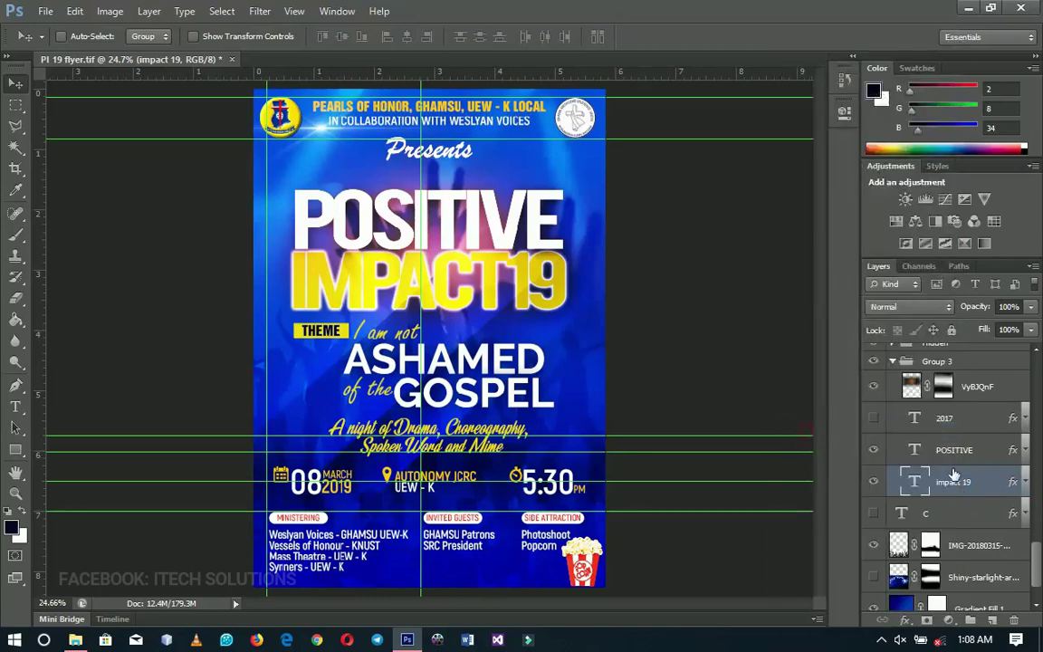
left_click(985, 452)
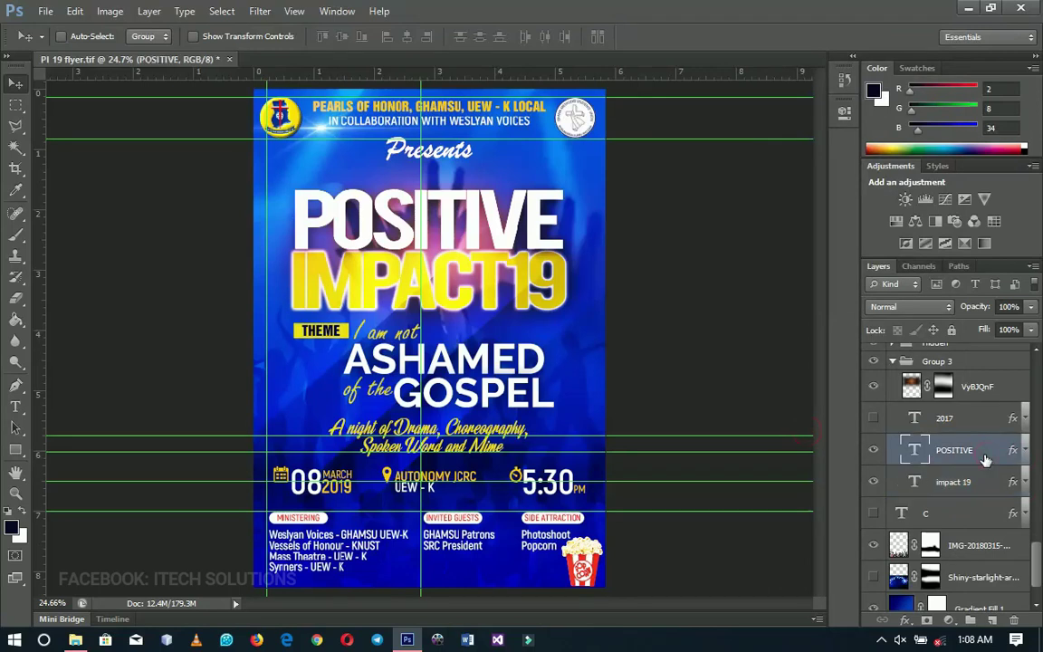
right_click(983, 455)
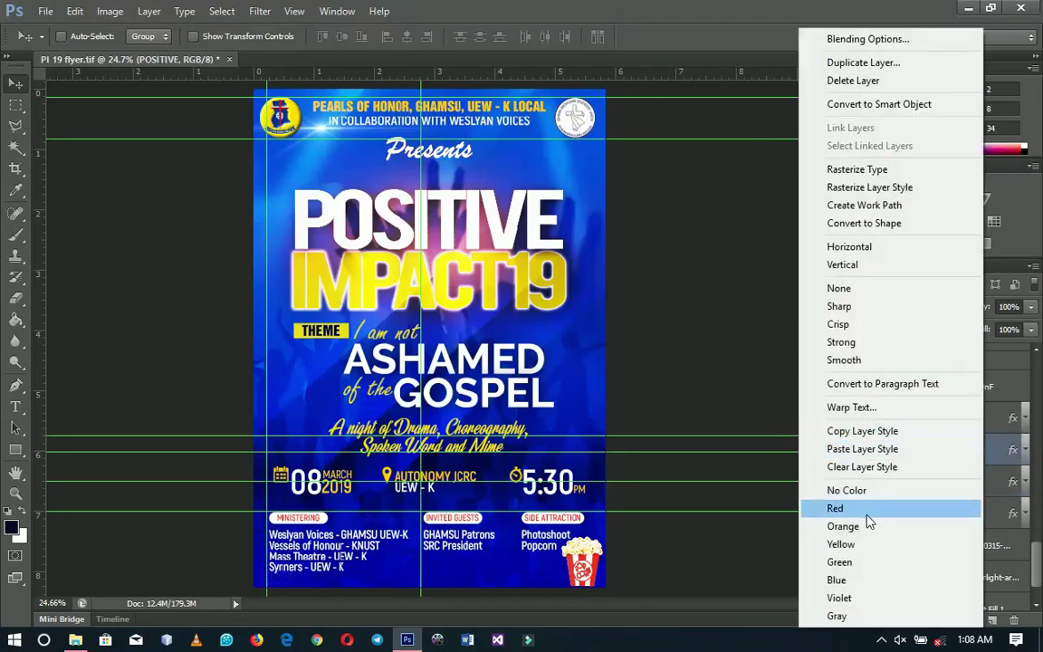
left_click(862, 449)
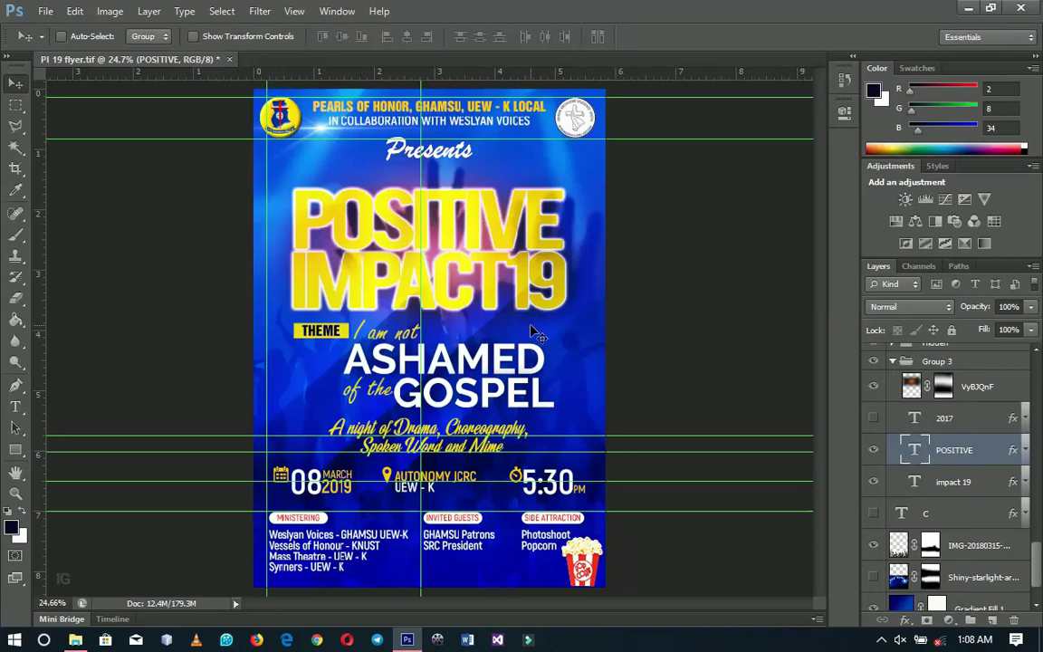
key("ctrl+z")
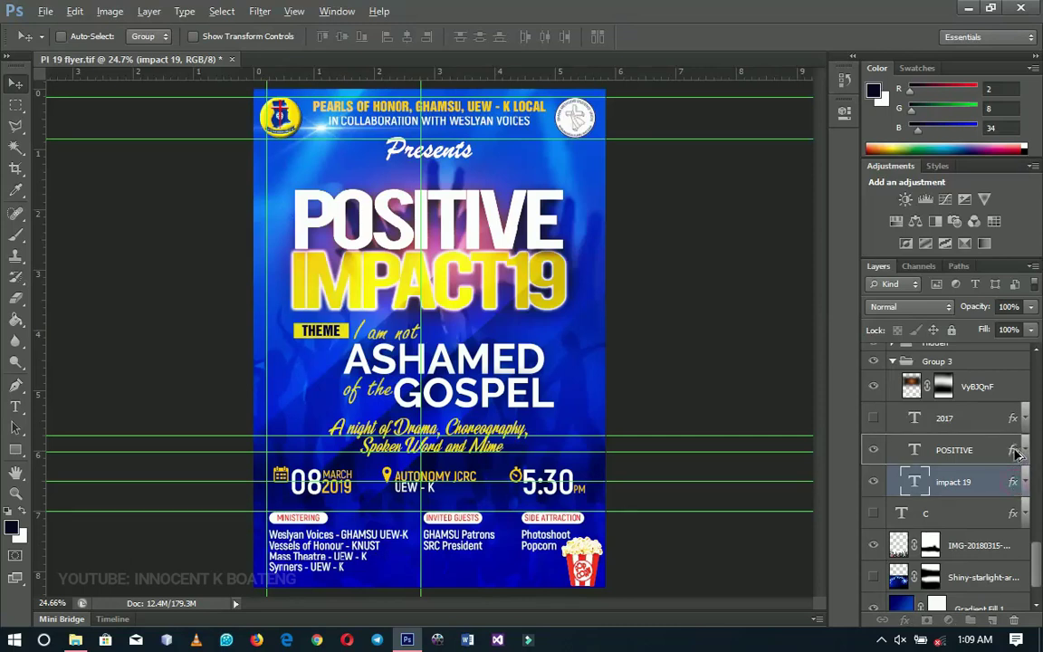
Transfer the impact 19 effects directly onto POSITIVE within the layer stack, and undo the effect changes
left_click_drag(1017, 452, 1016, 450)
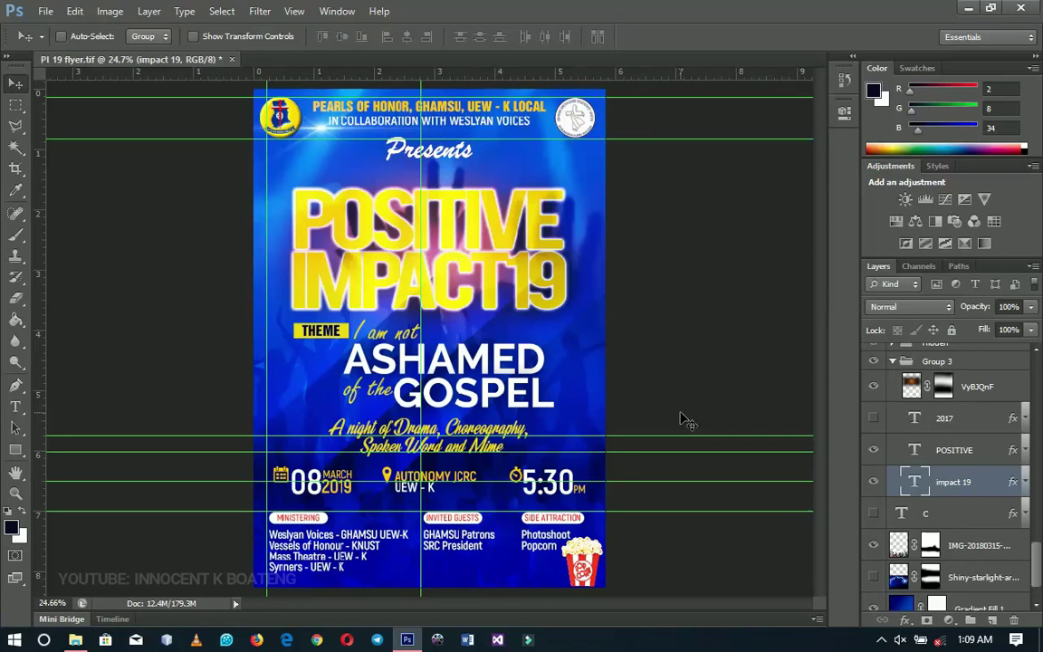
key("ctrl+z")
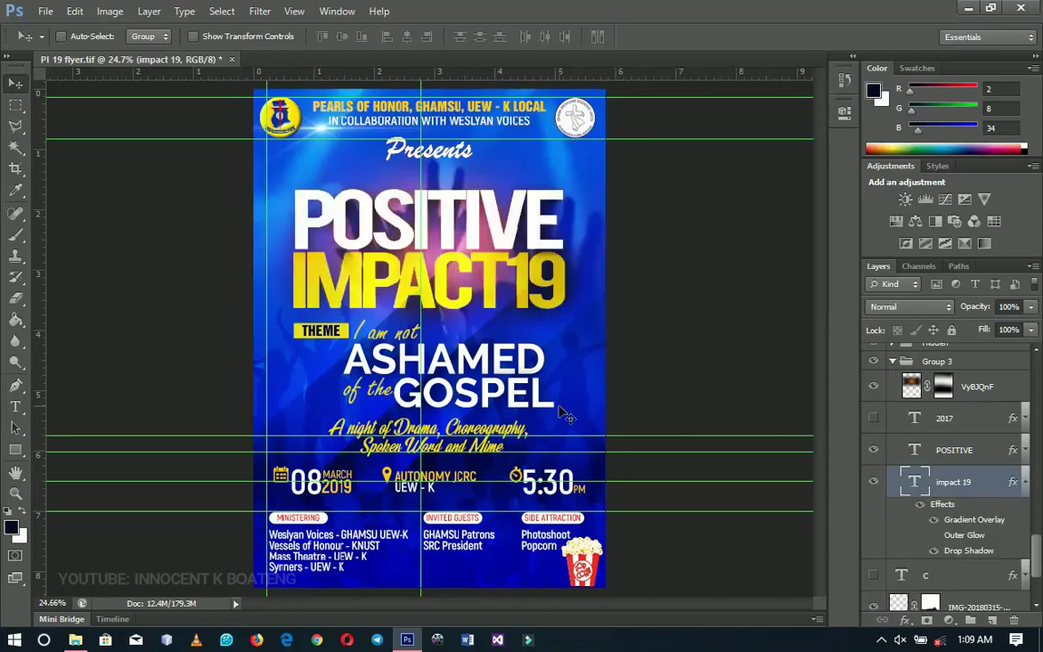
Open the gradient of the impact 19 layer's Gradient Overlay for editing and select its first color stop
right_click(955, 482)
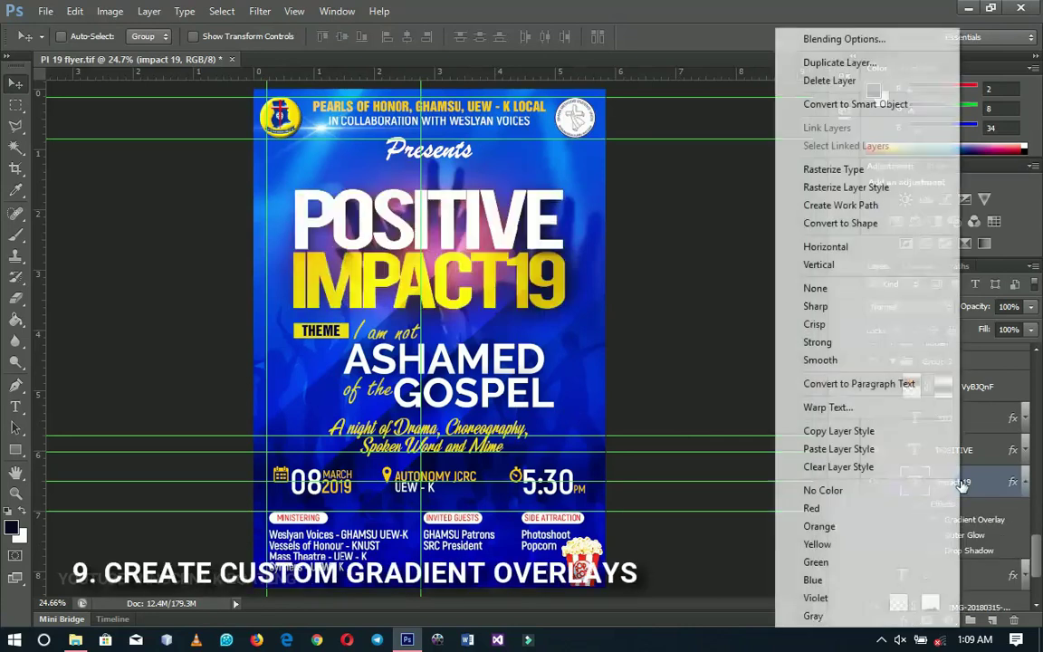
left_click(971, 430)
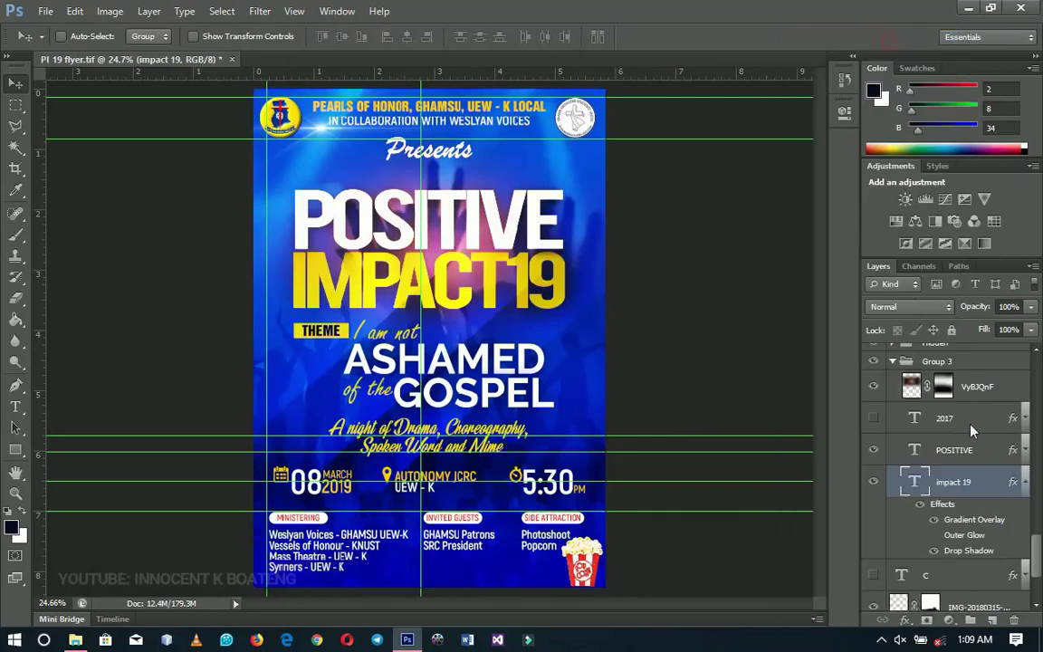
double_click(978, 484)
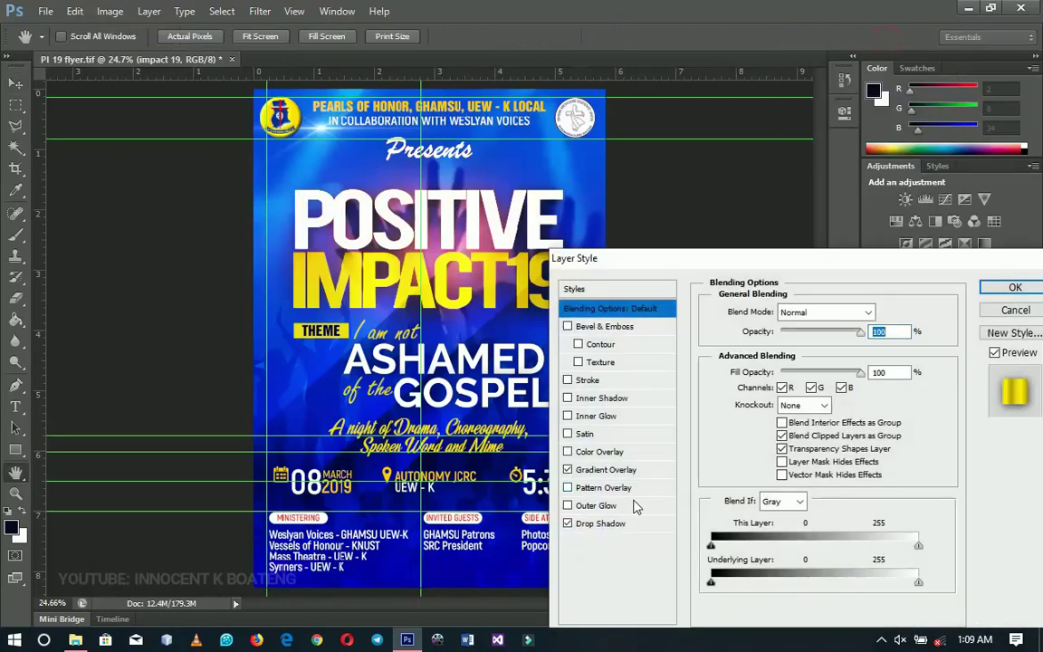
left_click(616, 469)
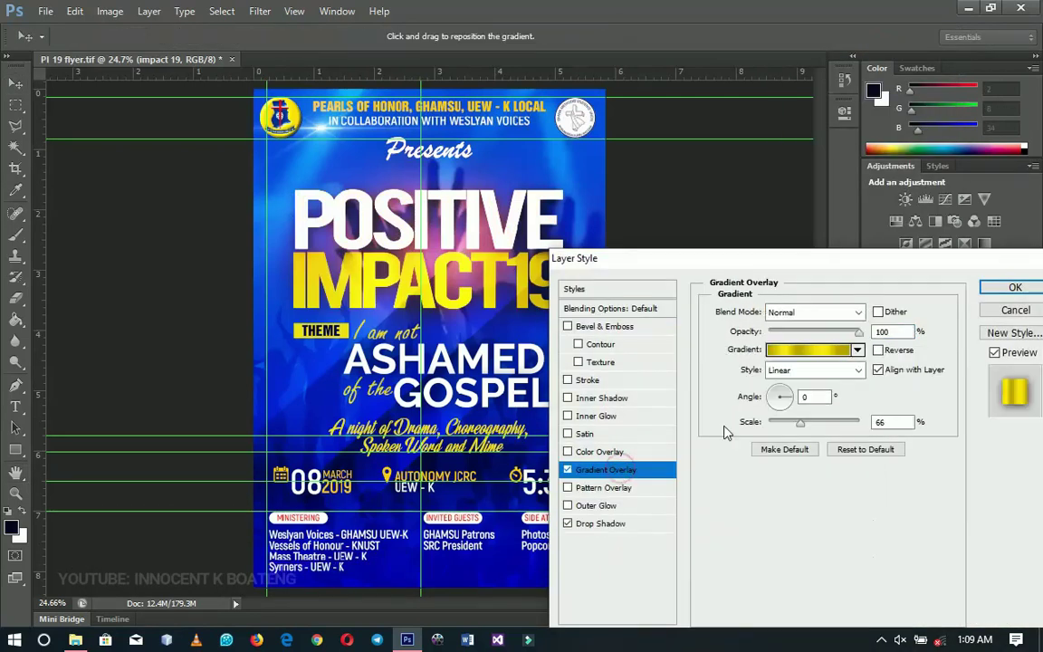
left_click(806, 349)
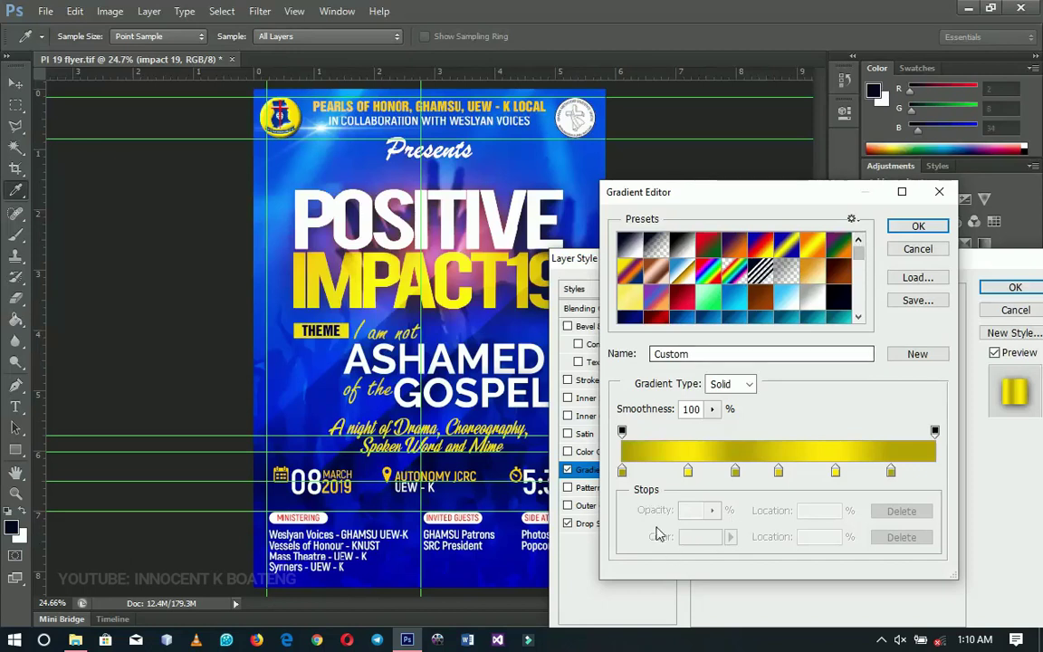
left_click(620, 471)
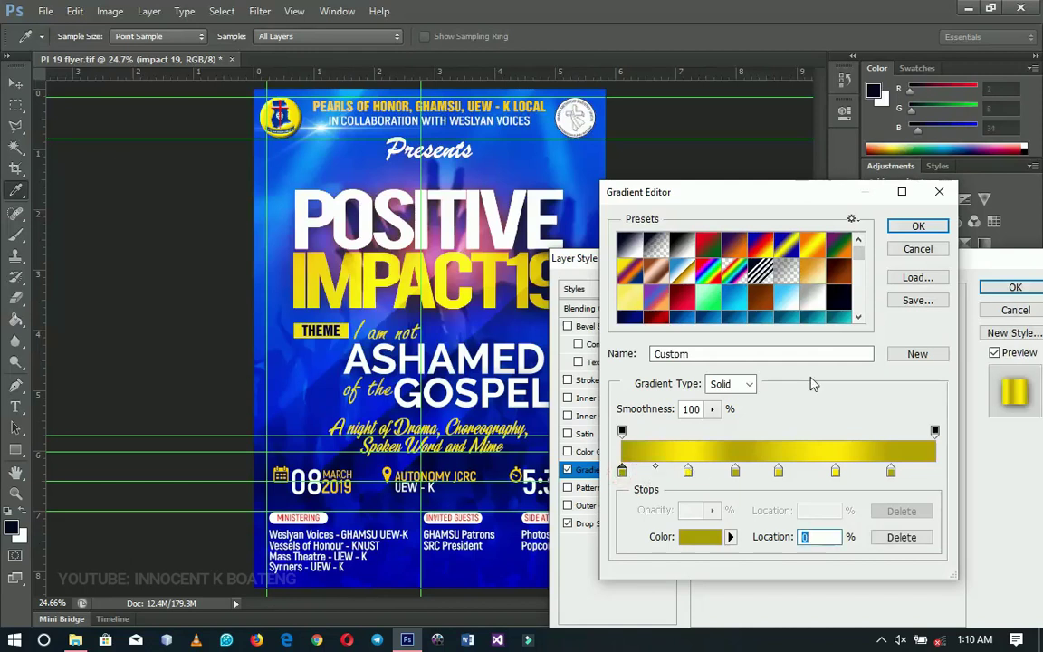
Save the current yellow gradient as a new preset at the end of the preset list, and leave the layer style settings
scroll(858, 272, "down", 5)
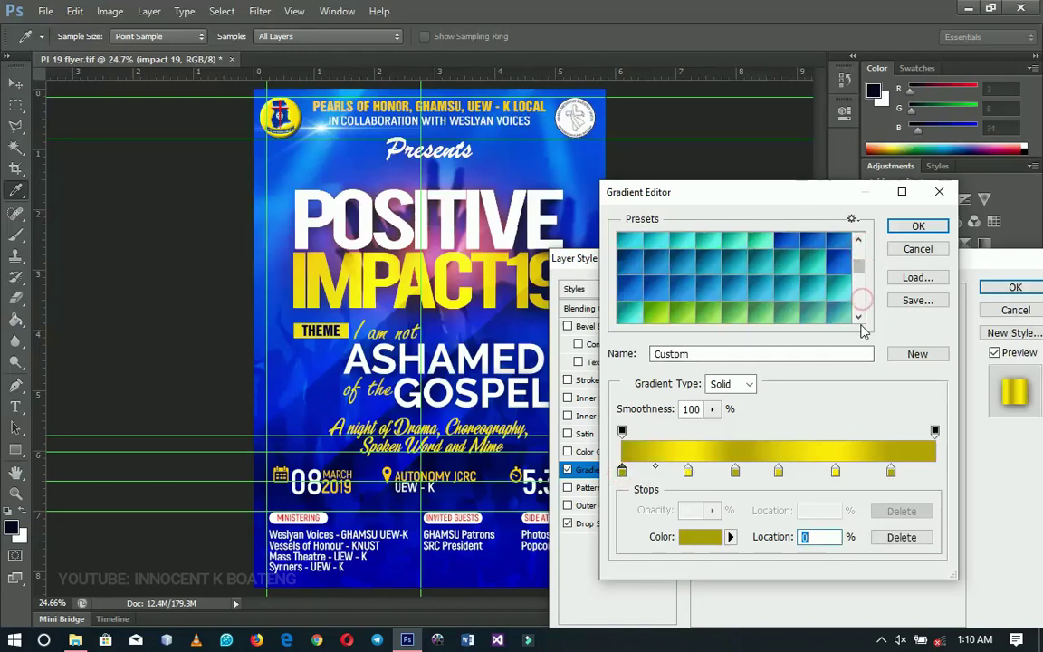
scroll(862, 278, "down", 2)
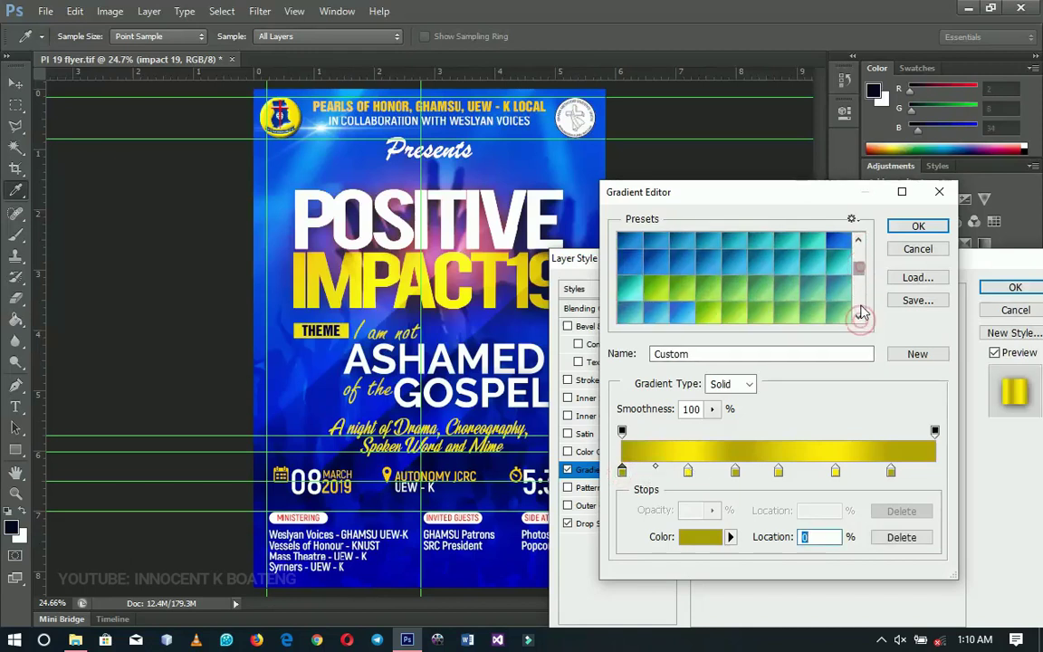
left_click_drag(862, 282, 863, 313)
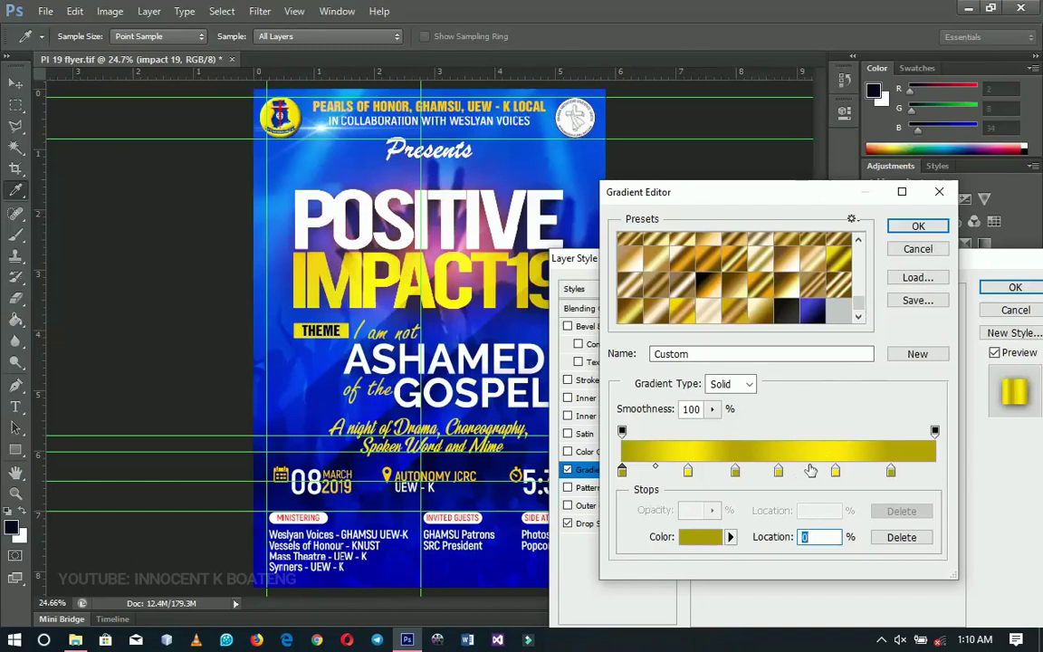
left_click(918, 354)
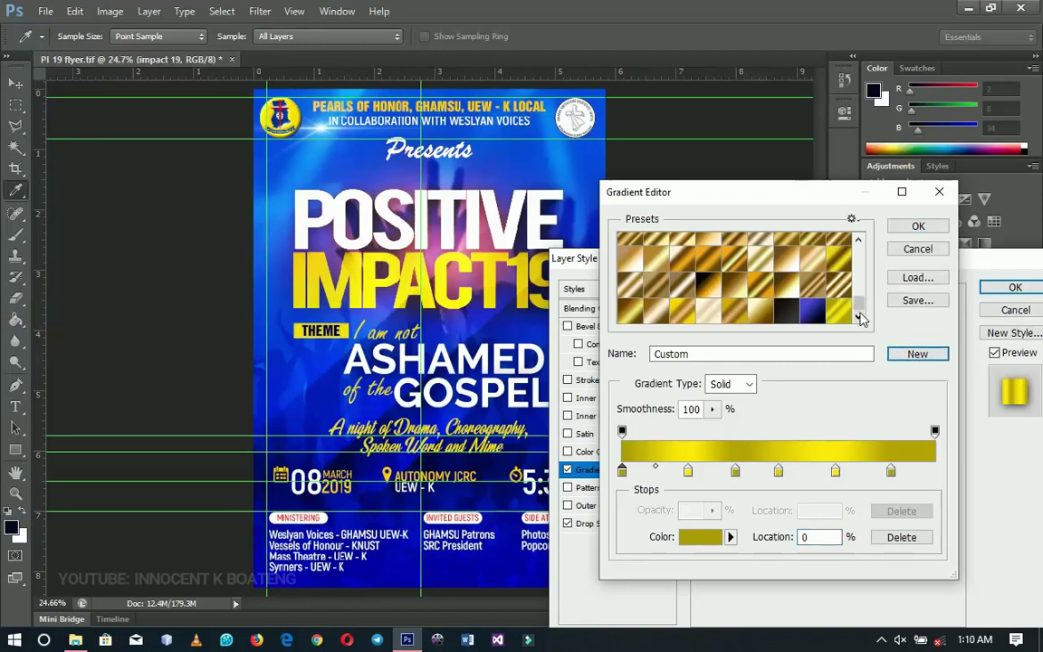
left_click(917, 251)
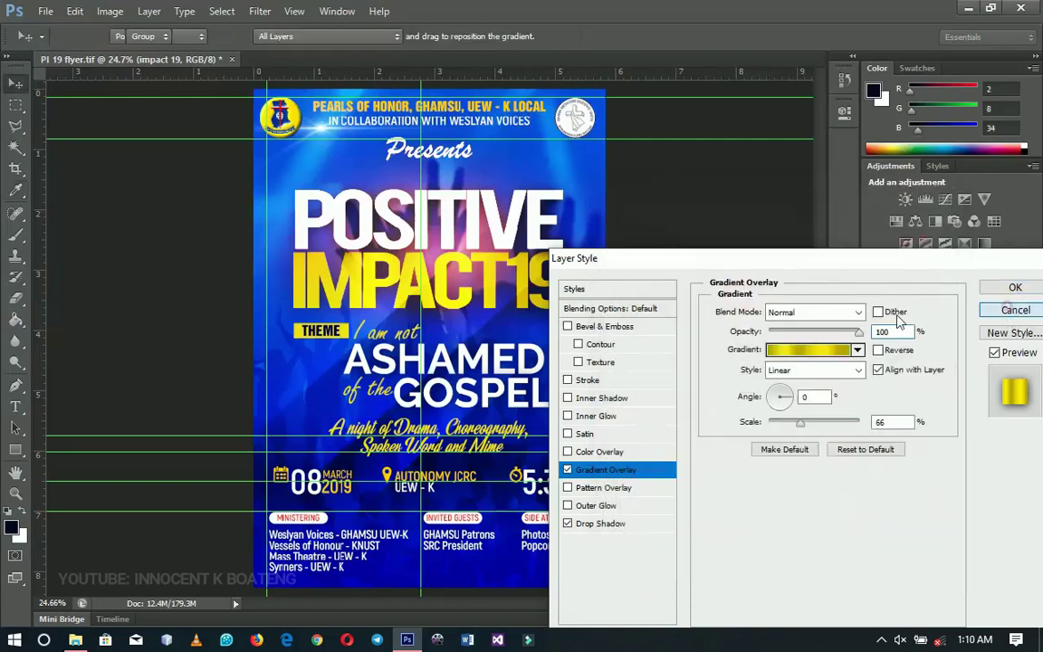
key("Return")
Reopen the impact 19 Gradient Overlay's gradient and recolor the stop at 36% to dark brown 220b08
double_click(975, 521)
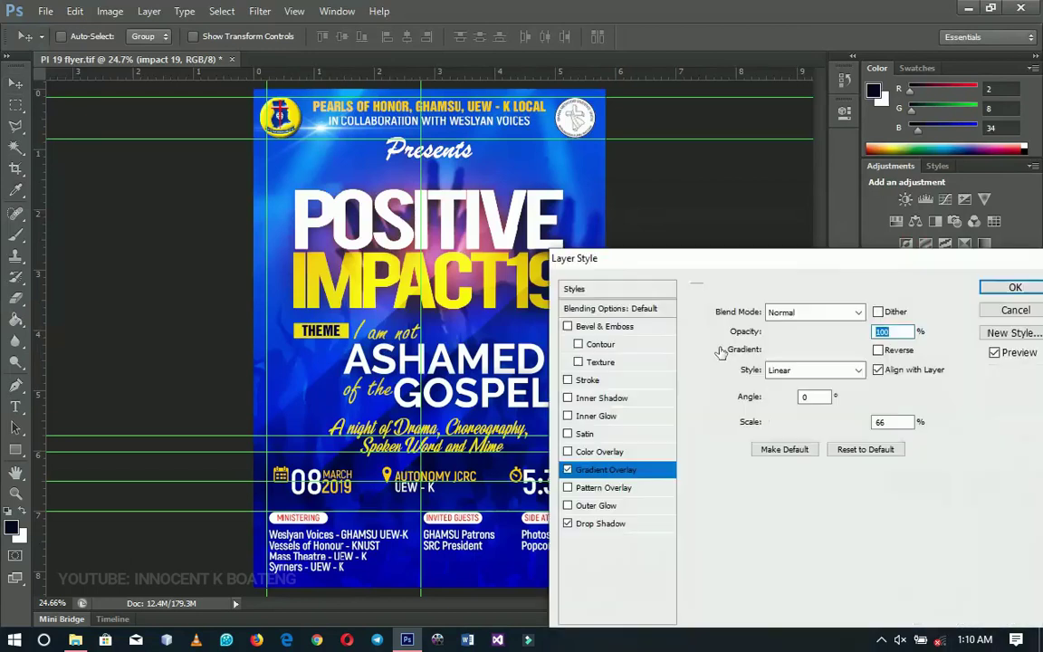
left_click(797, 350)
left_click_drag(856, 256, 860, 319)
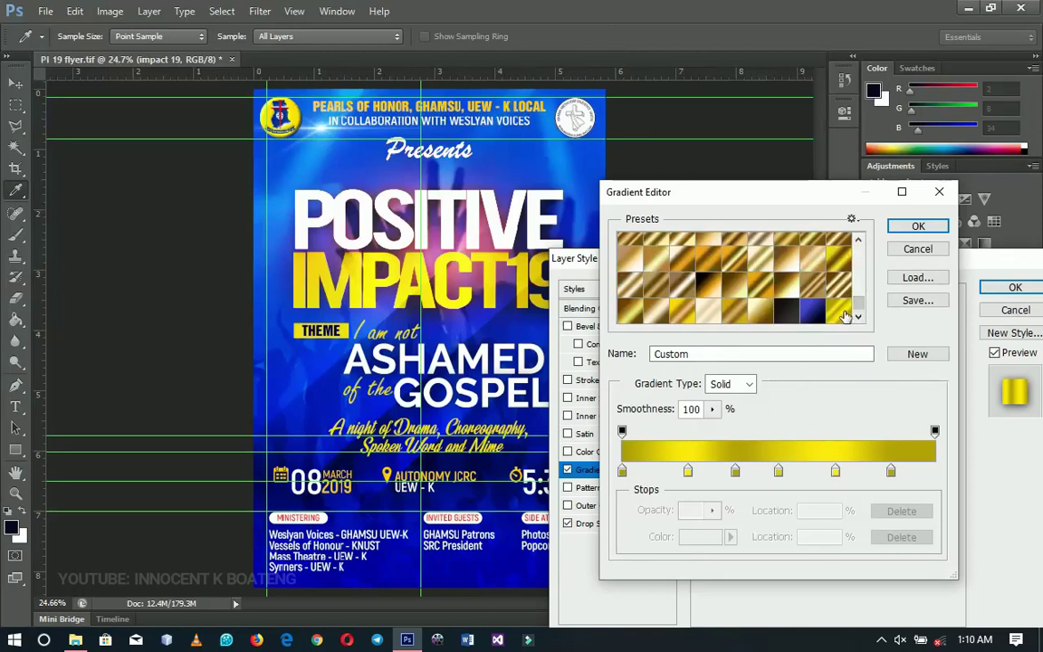
left_click(735, 471)
double_click(735, 471)
left_click_drag(741, 481, 830, 538)
left_click(897, 559)
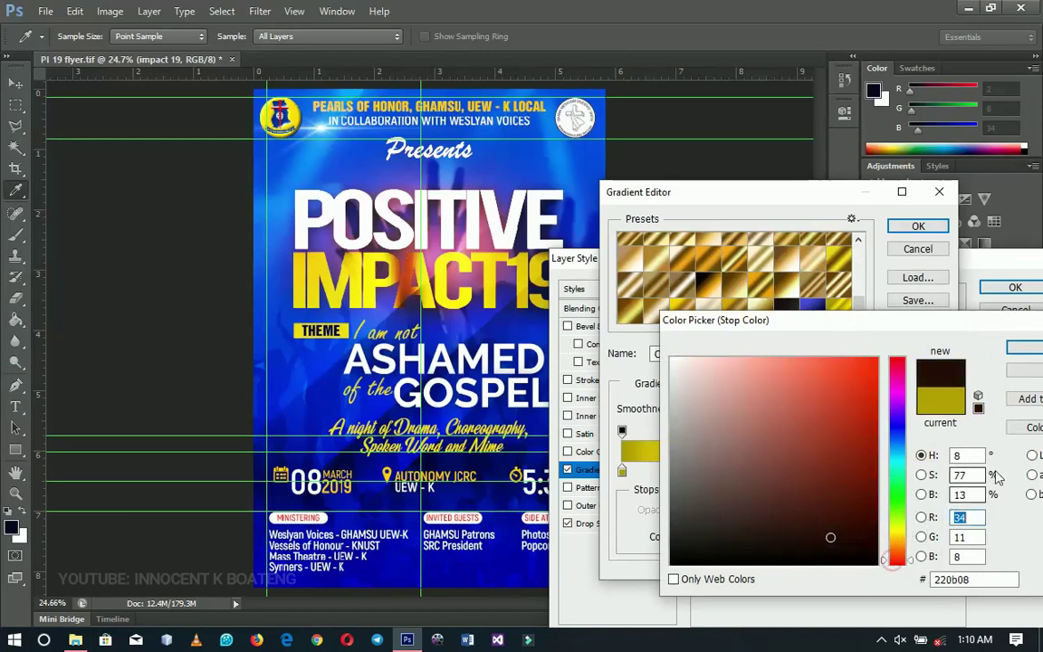
left_click(1026, 349)
Recolor the gradient stop at 86% to red and save the modified gradient as a new preset
left_click(889, 471)
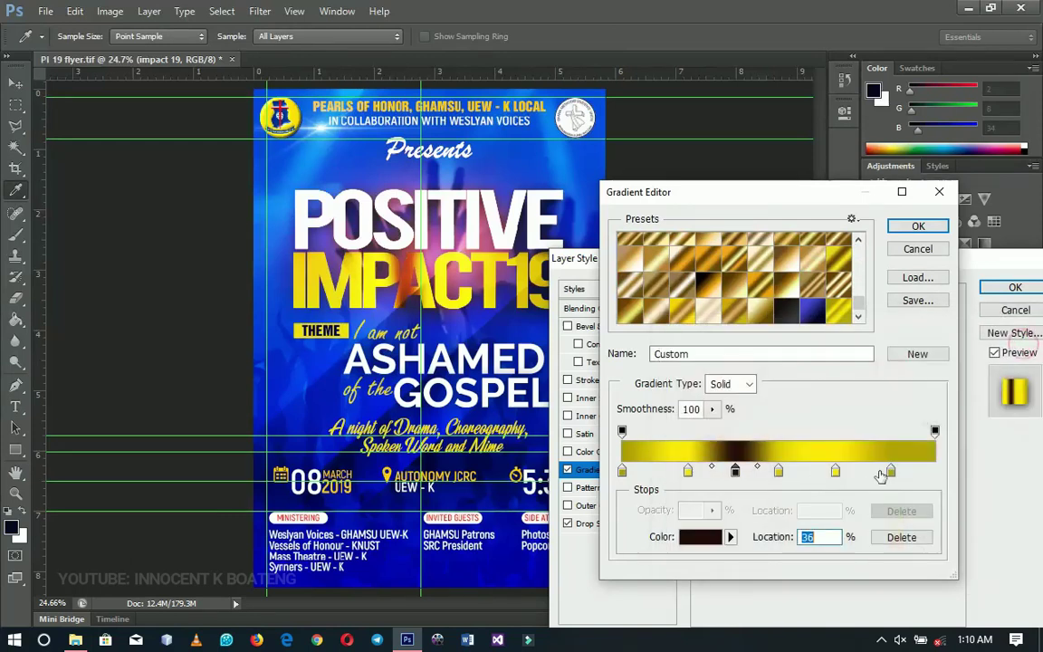
double_click(889, 472)
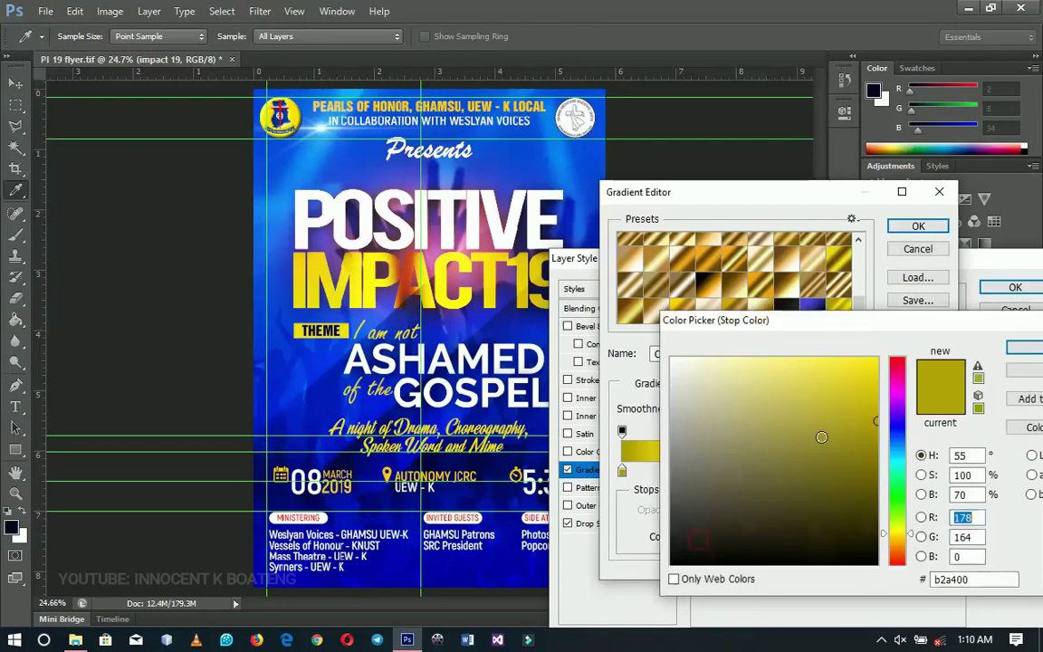
left_click(894, 549)
left_click(896, 559)
left_click(1026, 349)
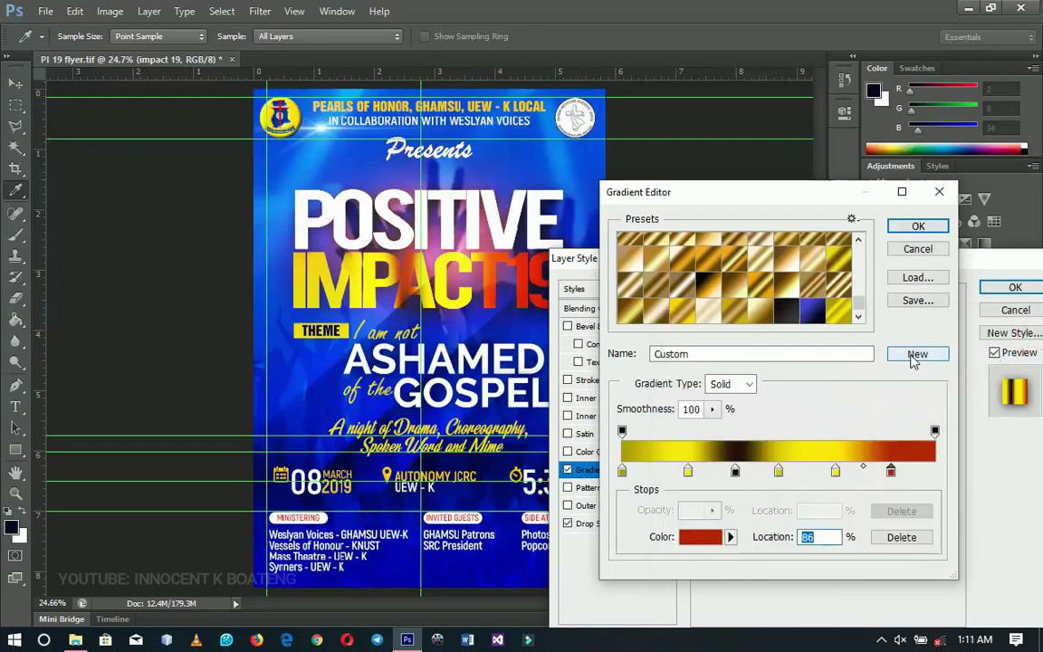
left_click(914, 355)
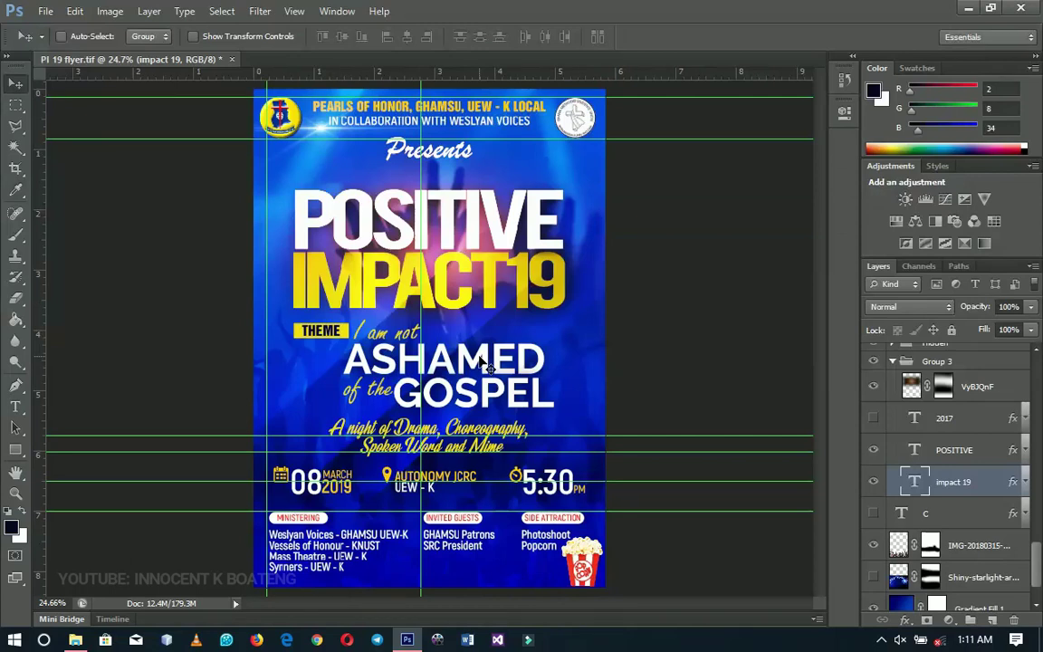
Hide the whole workspace interface and restore it, and hide the side panels while keeping the tools and restore them
key("Tab")
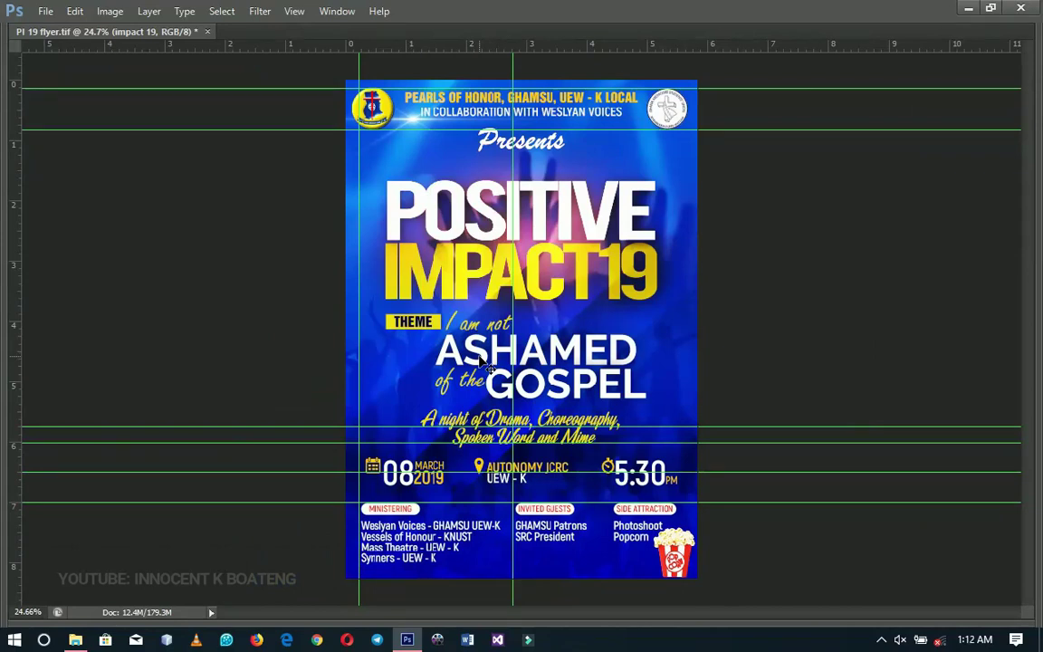
key("Tab")
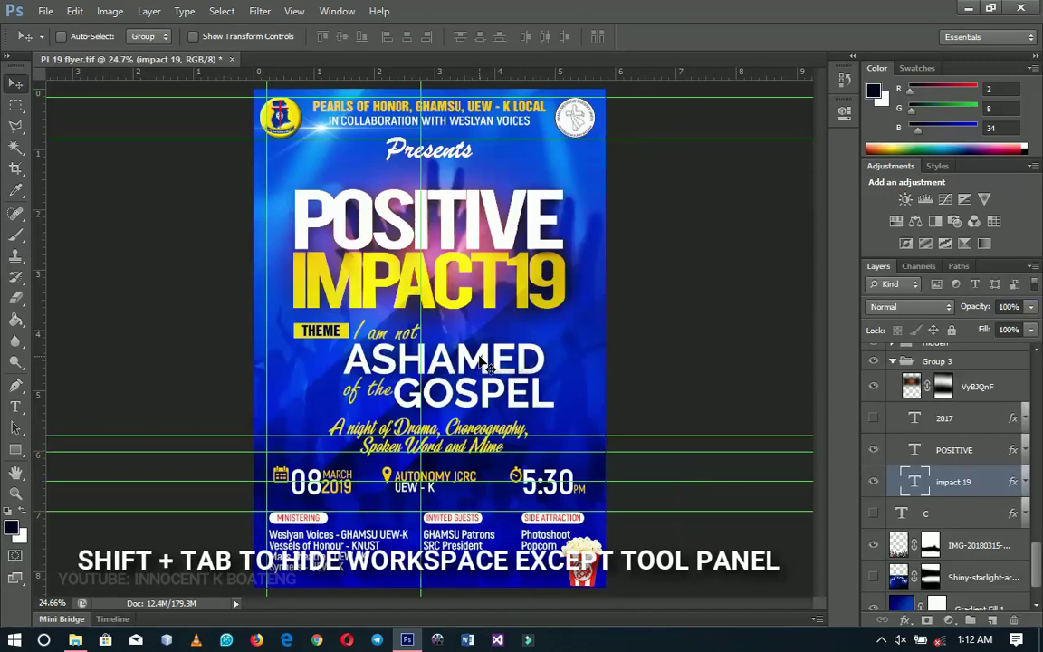
key("shift+Tab")
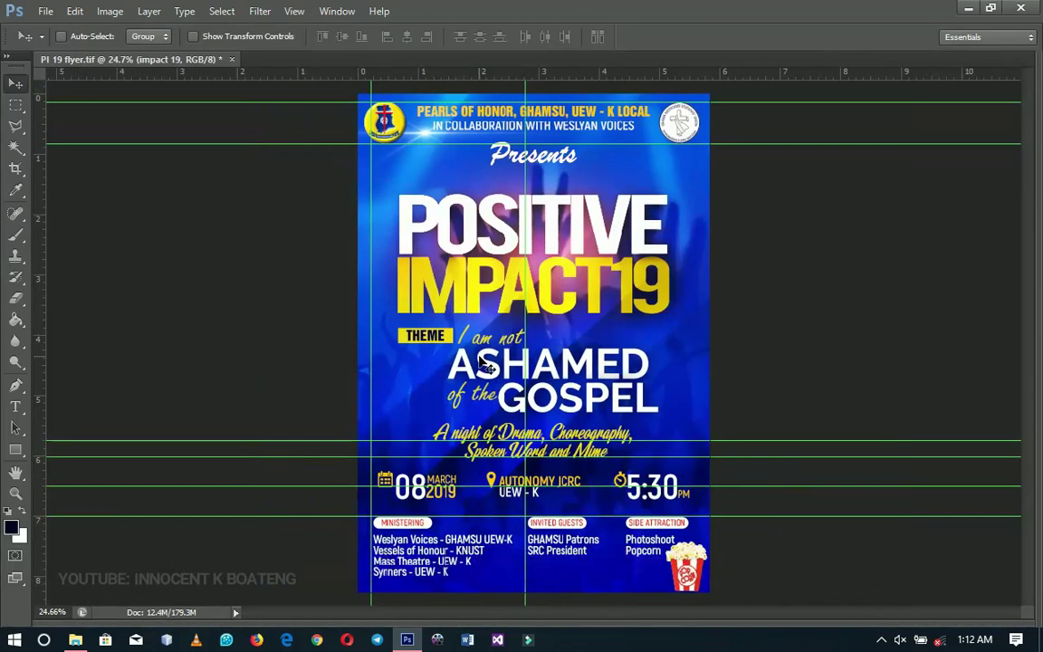
key("shift+Tab")
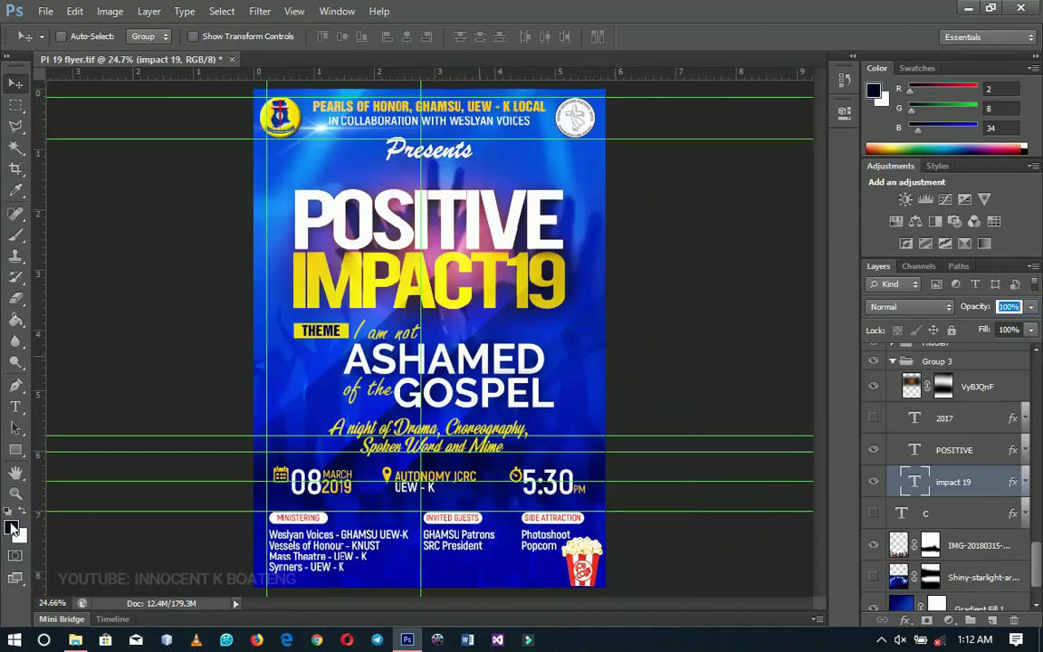
left_click(450, 303)
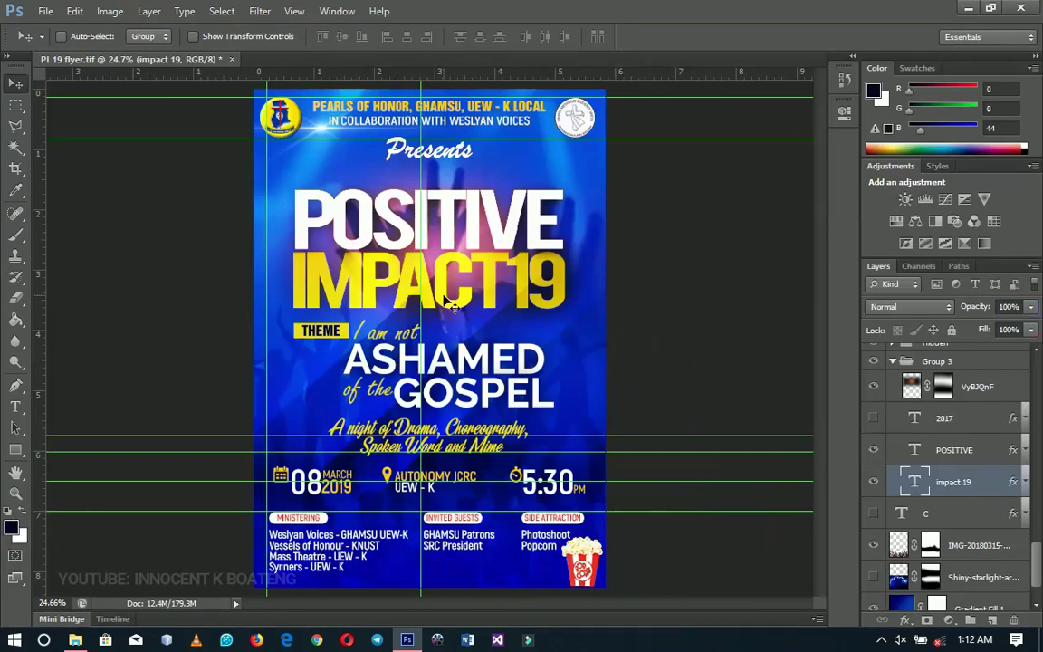